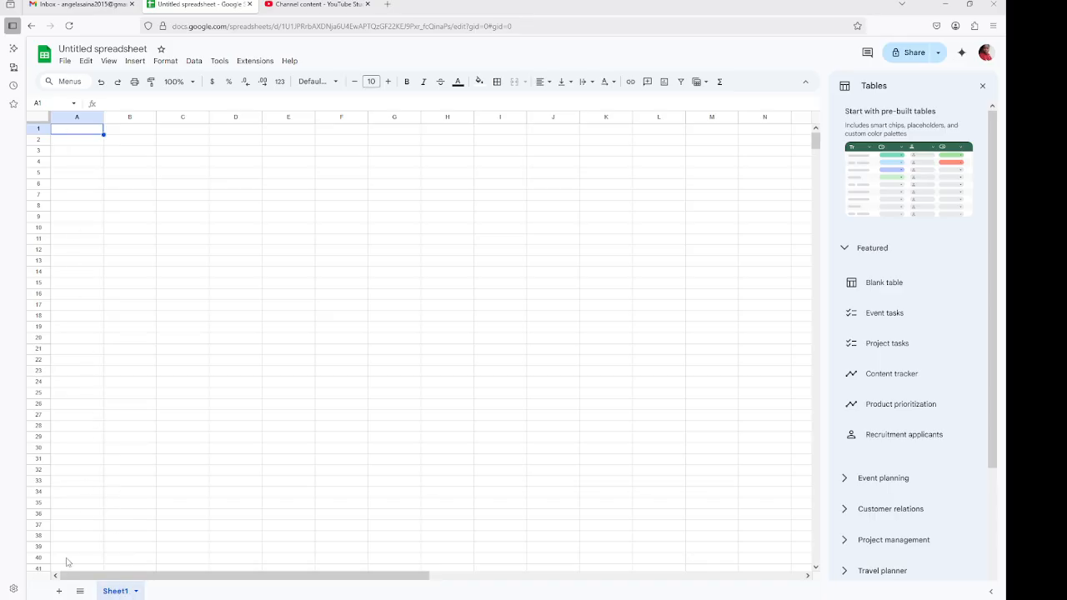
# Step: Add two new sheets to the spreadsheet and enter "bbbb" in cell A1 of Sheet1, finishing on Sheet2
pyautogui.click(59, 591)
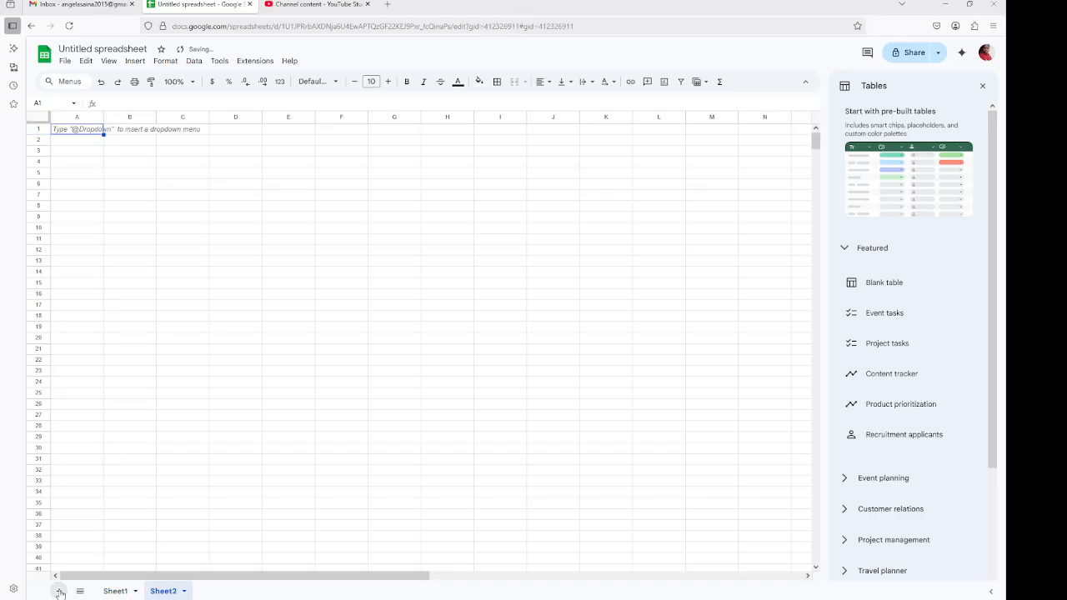
pyautogui.click(59, 591)
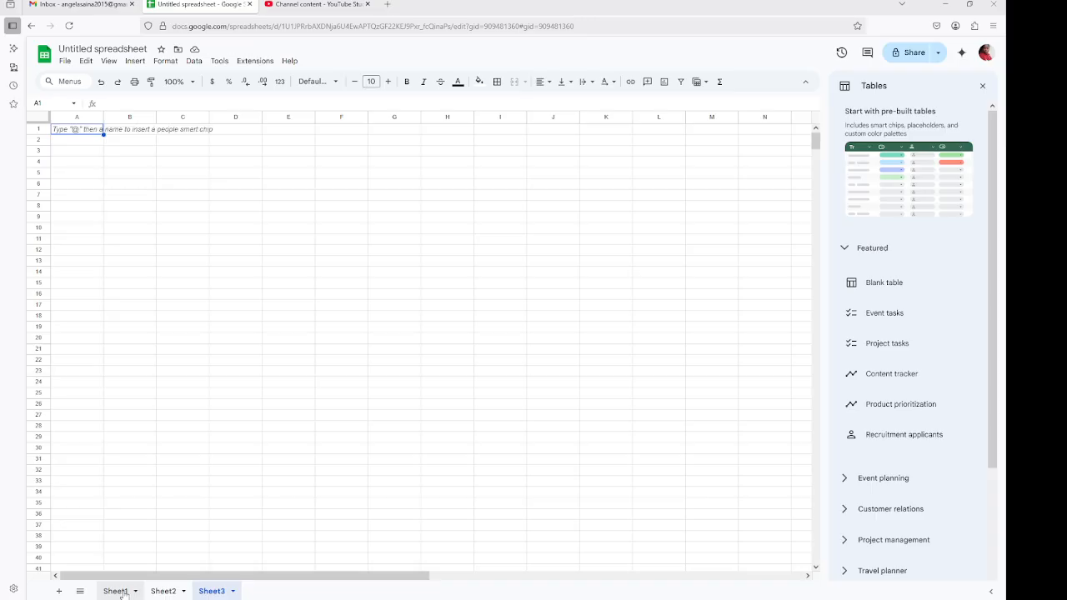
pyautogui.click(123, 593)
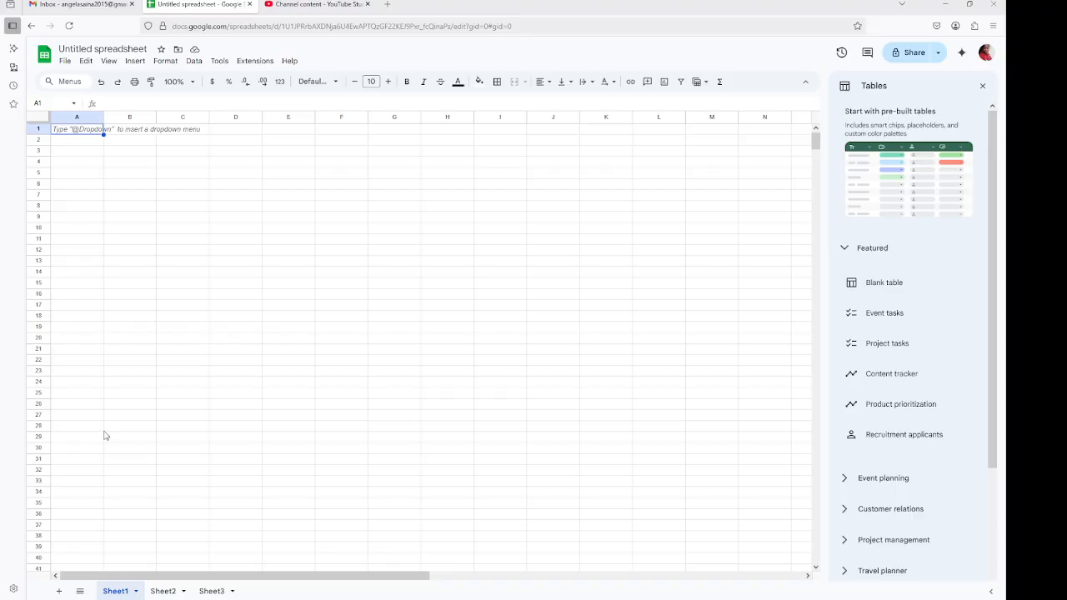
pyautogui.write('bbbb')
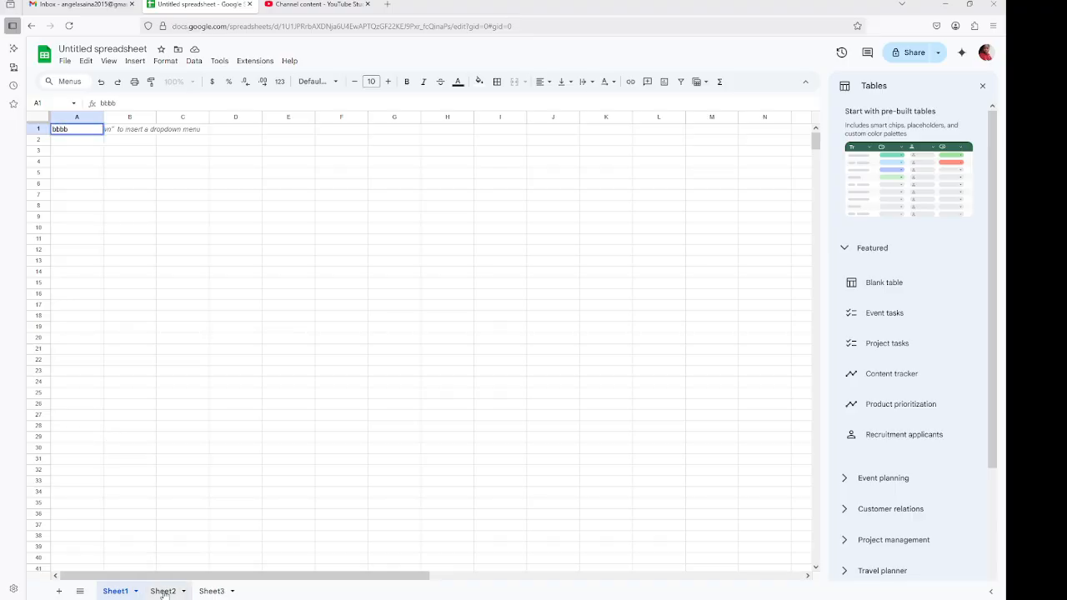
pyautogui.click(163, 593)
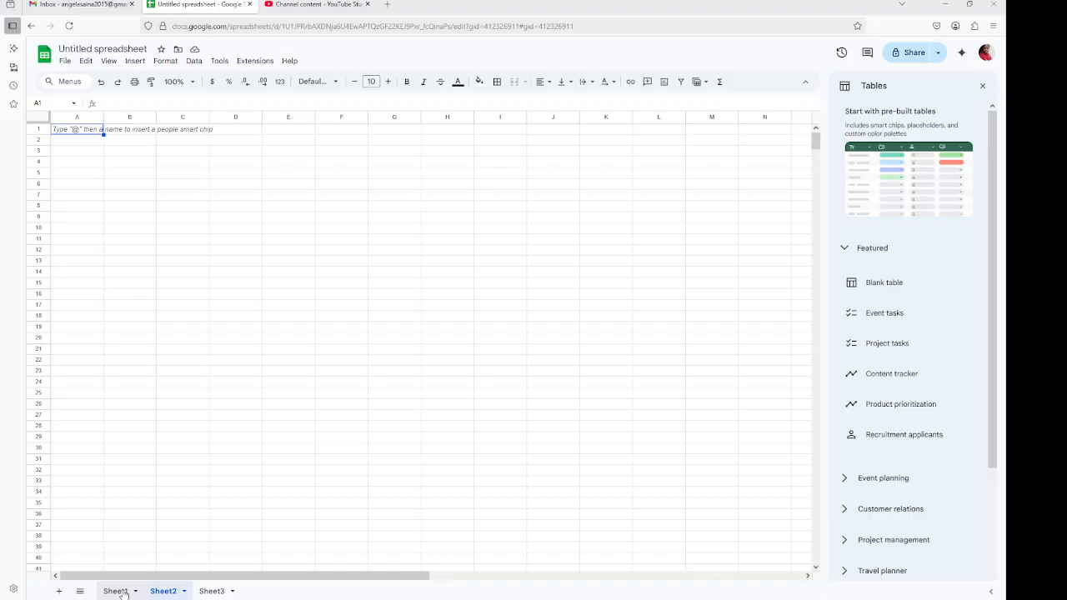
# Step: Rename Sheet1 as 1
pyautogui.rightClick(122, 593)
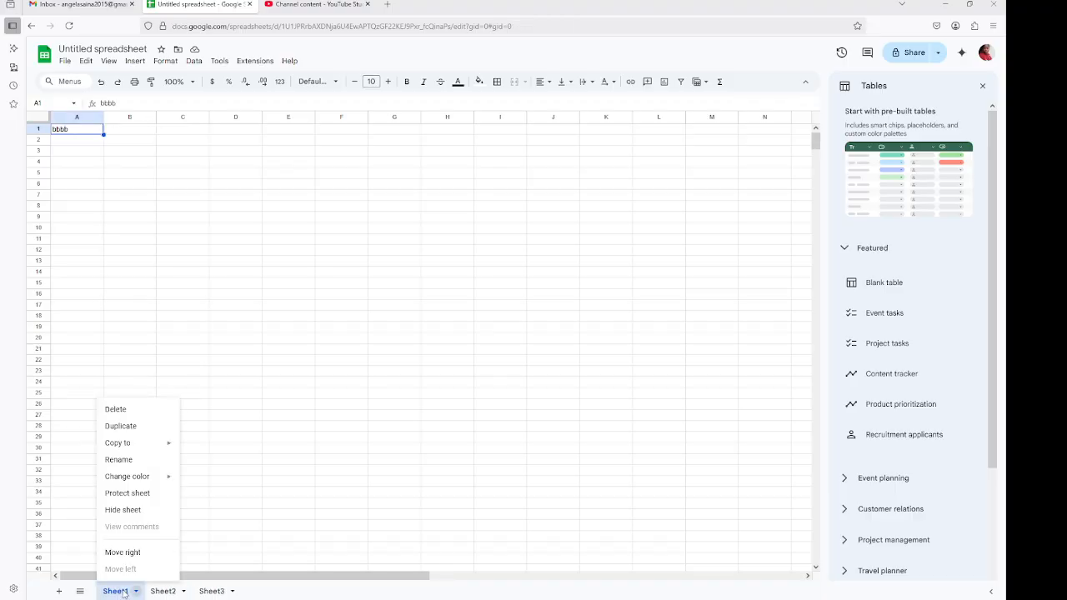
pyautogui.click(126, 463)
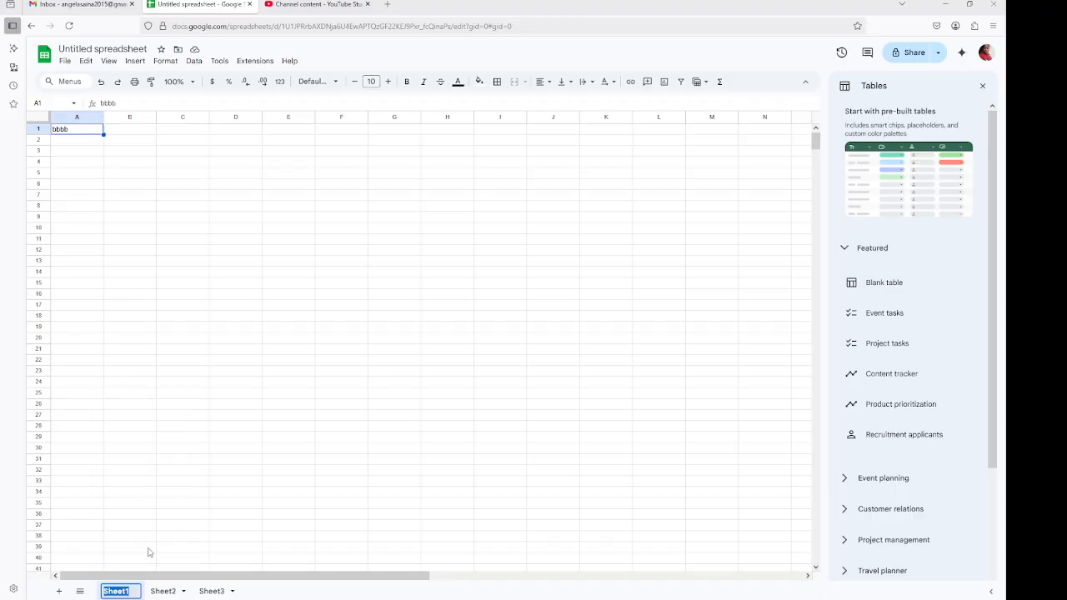
pyautogui.write('1')
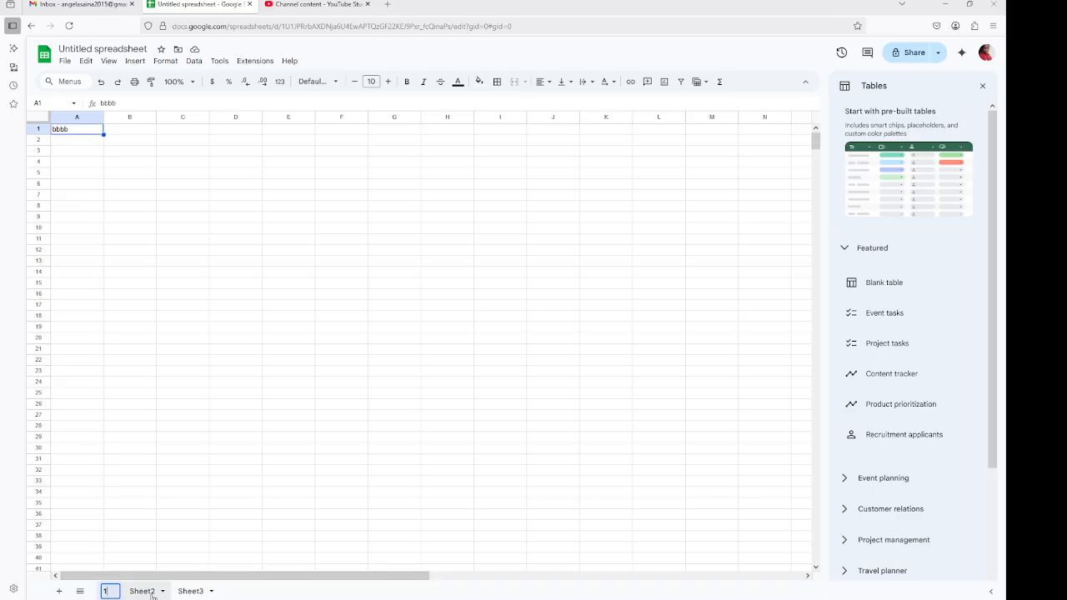
# Step: Give the Sheet2 tab a dark red color and change it to the neighboring dark red berry shade
pyautogui.rightClick(150, 593)
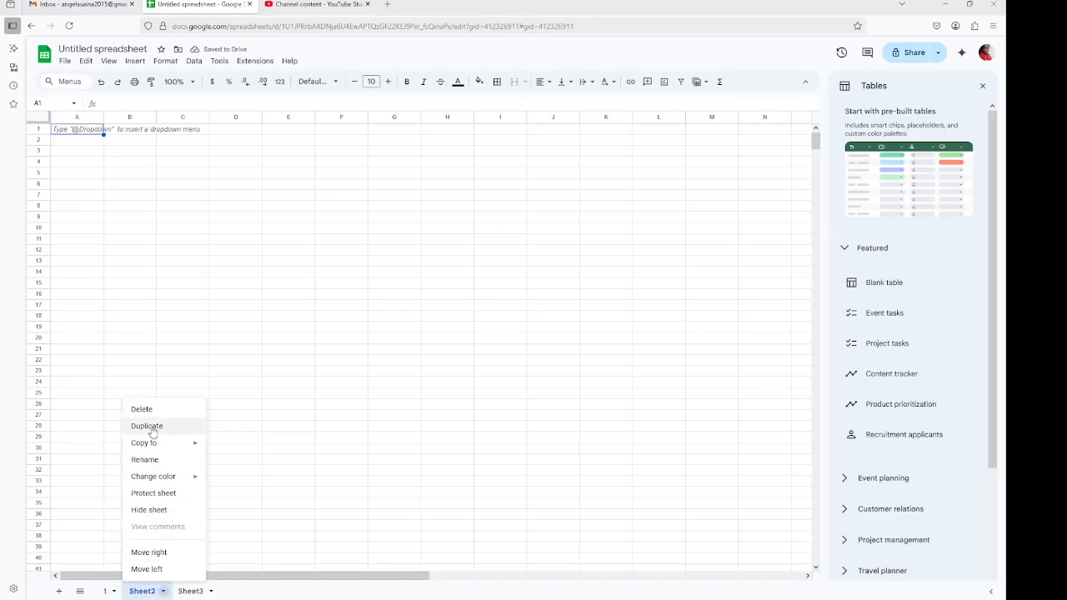
pyautogui.moveTo(150, 476)
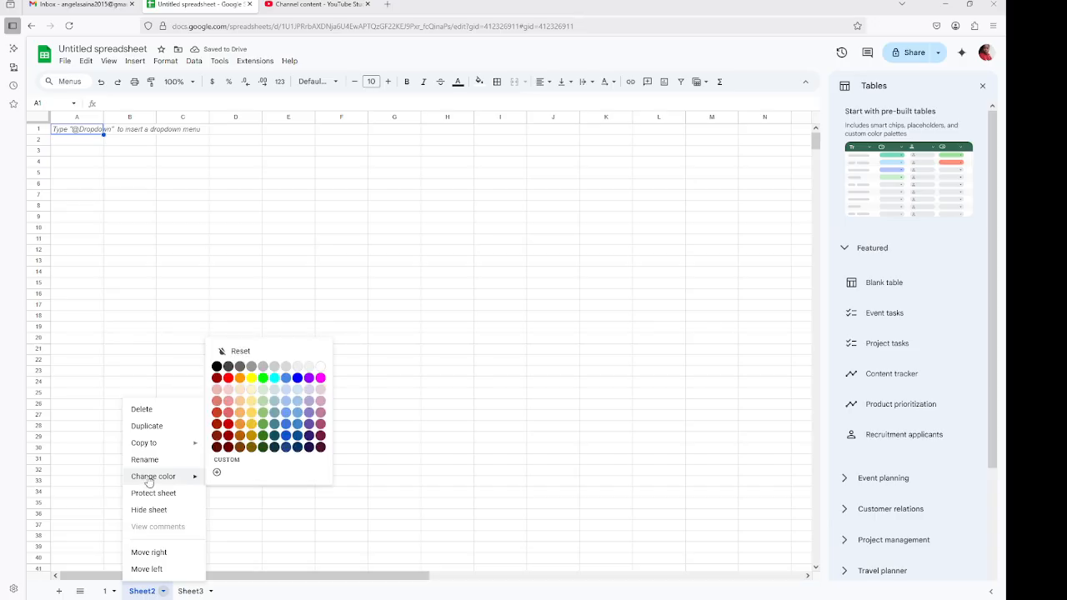
pyautogui.click(229, 435)
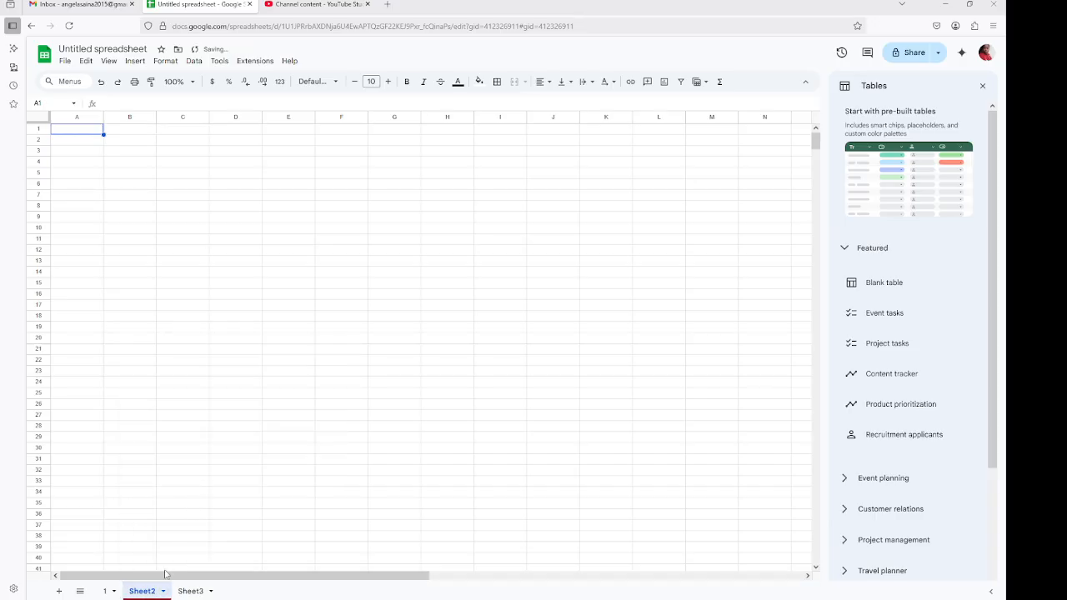
pyautogui.rightClick(146, 592)
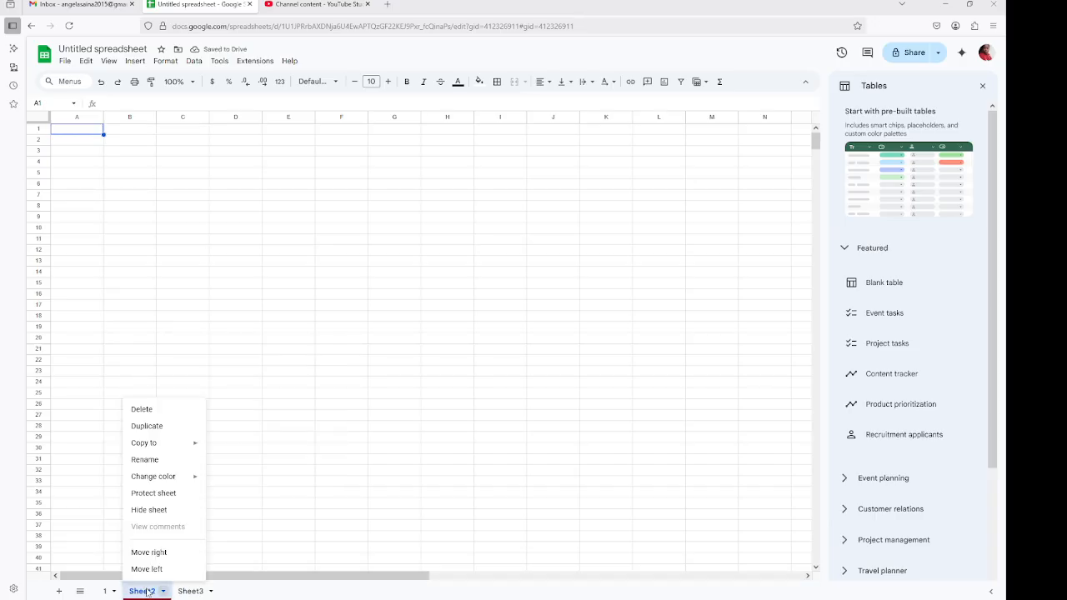
pyautogui.moveTo(194, 479)
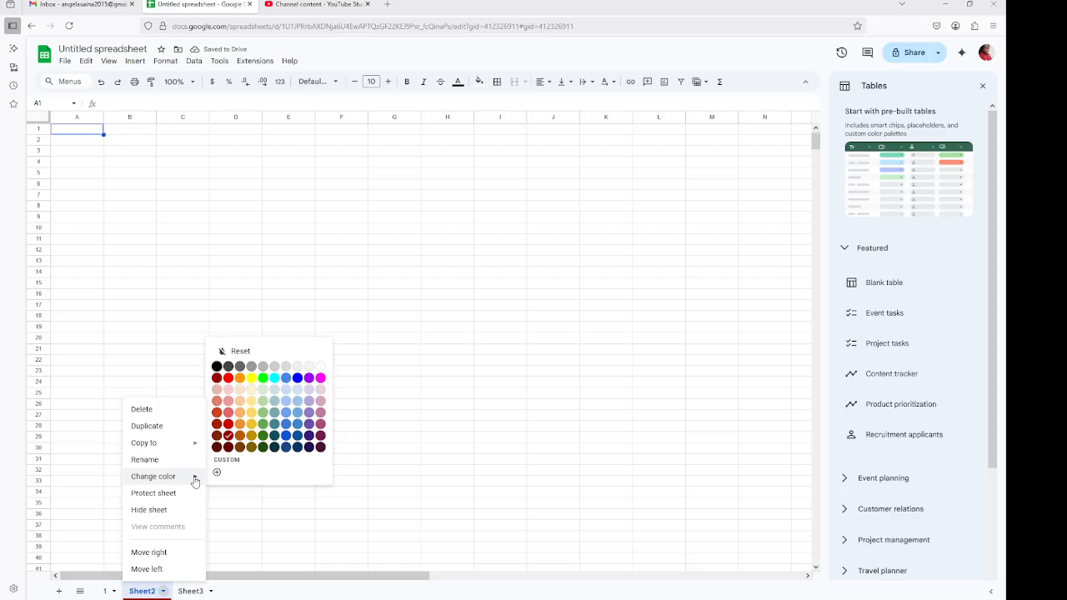
pyautogui.click(212, 439)
pyautogui.click(172, 405)
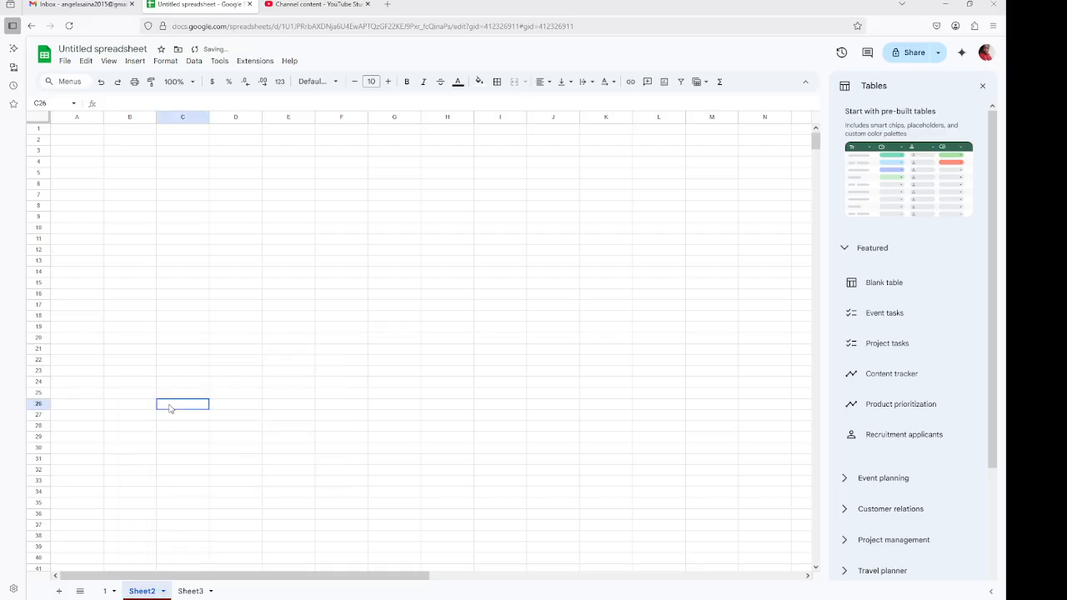
# Step: Hide Sheet3
pyautogui.click(189, 593)
pyautogui.rightClick(190, 594)
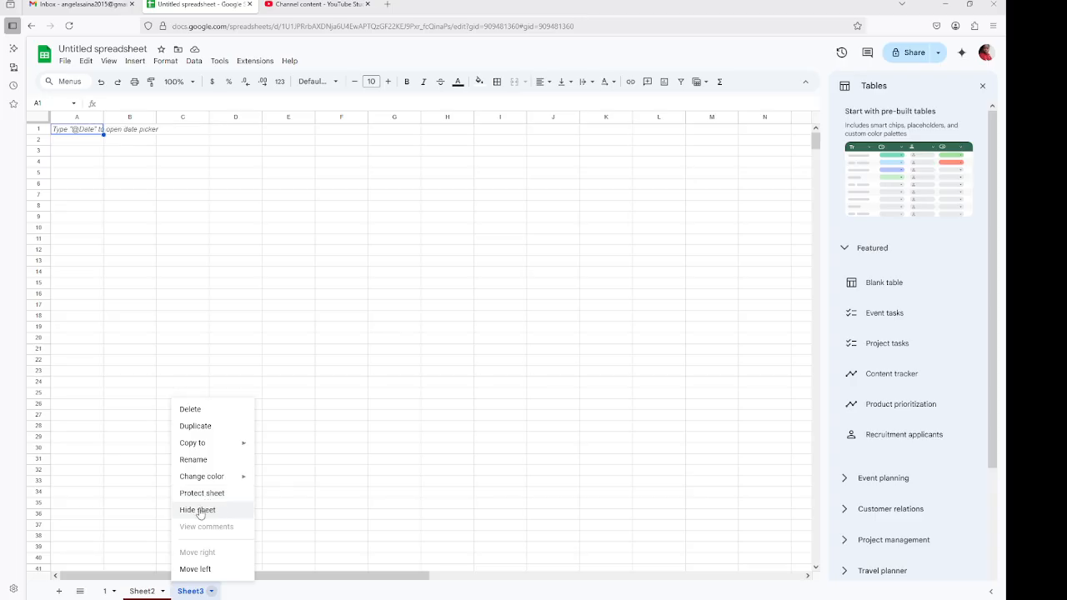
pyautogui.click(198, 511)
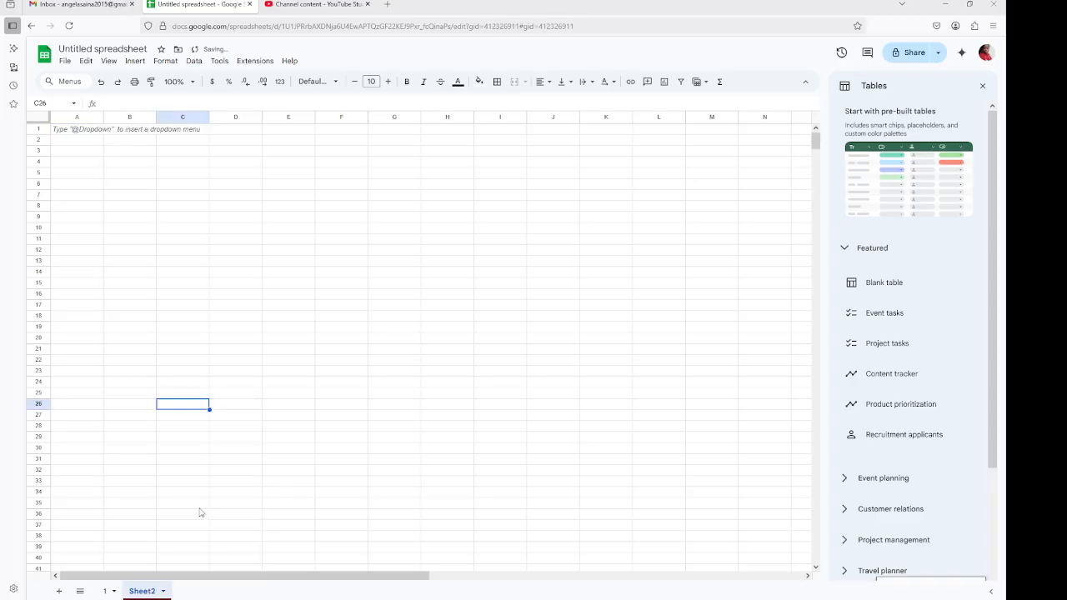
# Step: Move Sheet2 ahead of sheet 1 and return it to its place after sheet 1
pyautogui.click(159, 593)
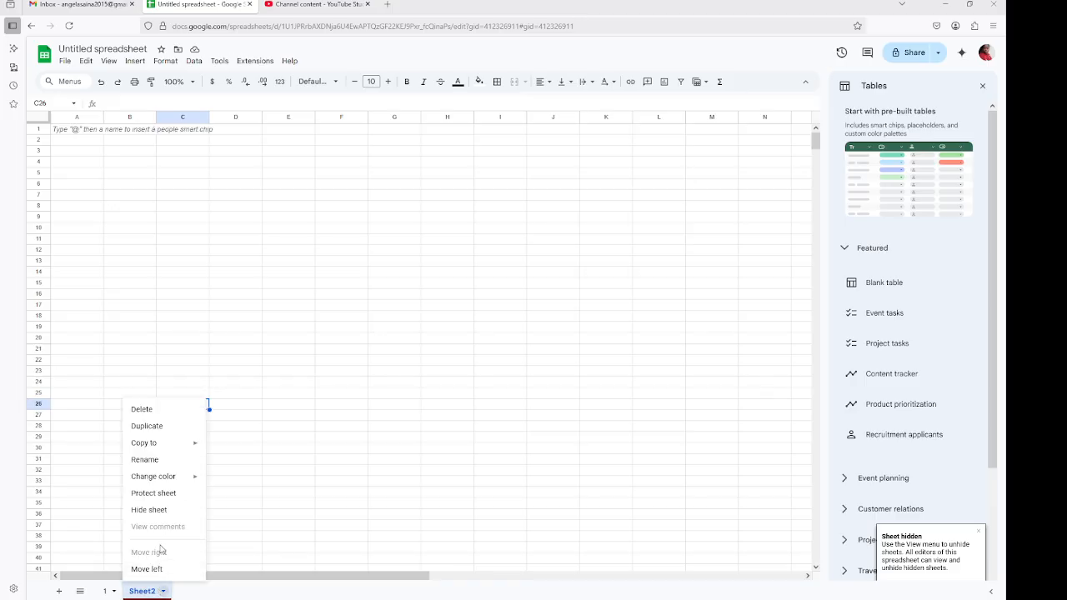
pyautogui.click(154, 569)
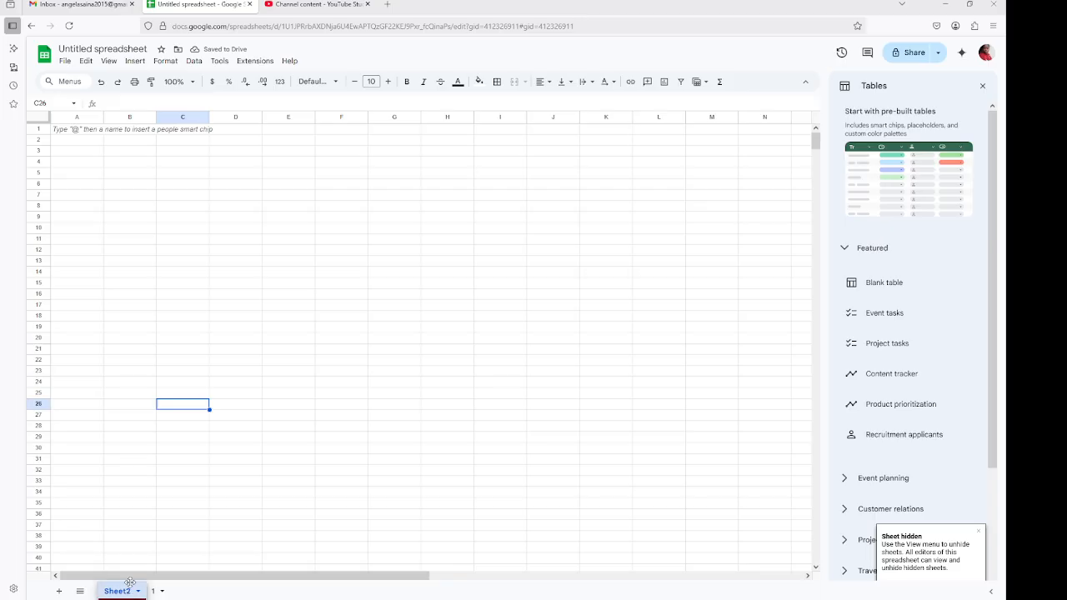
pyautogui.moveTo(145, 593)
pyautogui.mouseDown()
pyautogui.moveTo(194, 583)
pyautogui.moveTo(158, 589)
pyautogui.mouseUp()
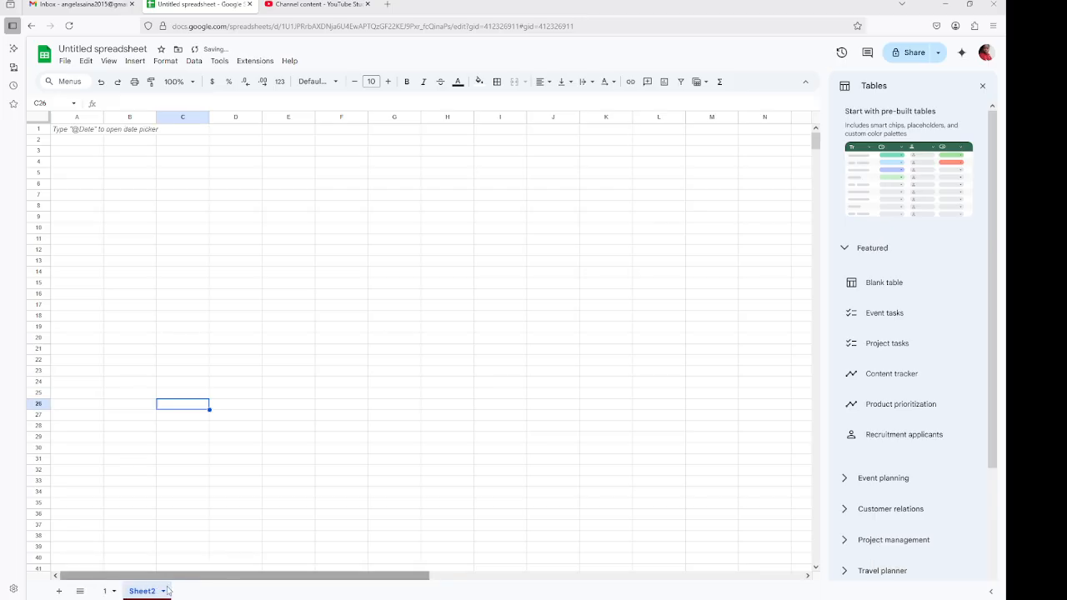
# Step: Unhide Sheet3 from the list of all sheets and review that list once more
pyautogui.click(81, 591)
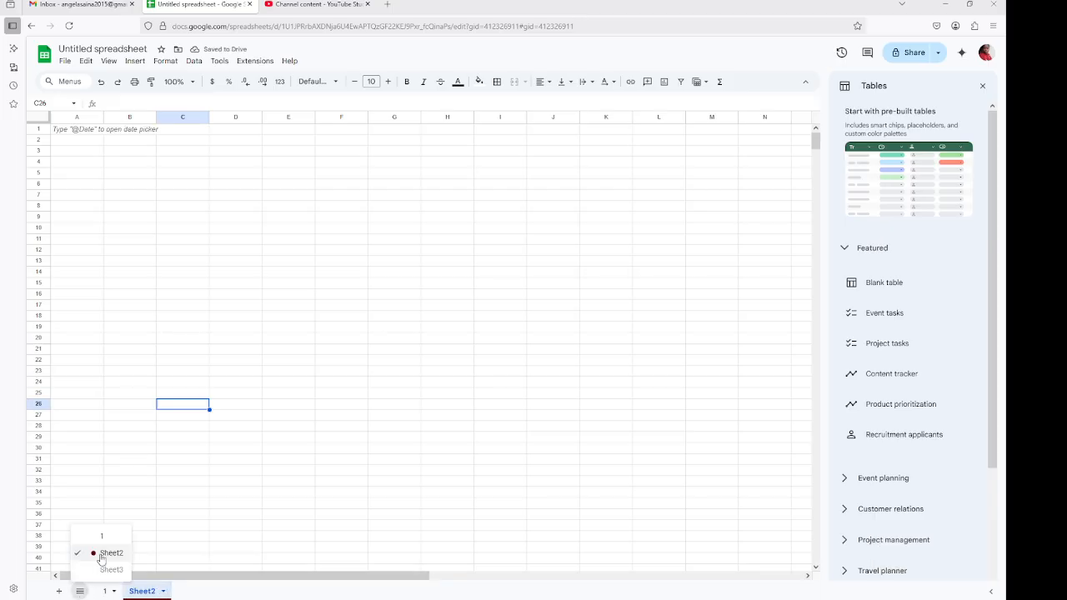
pyautogui.click(83, 569)
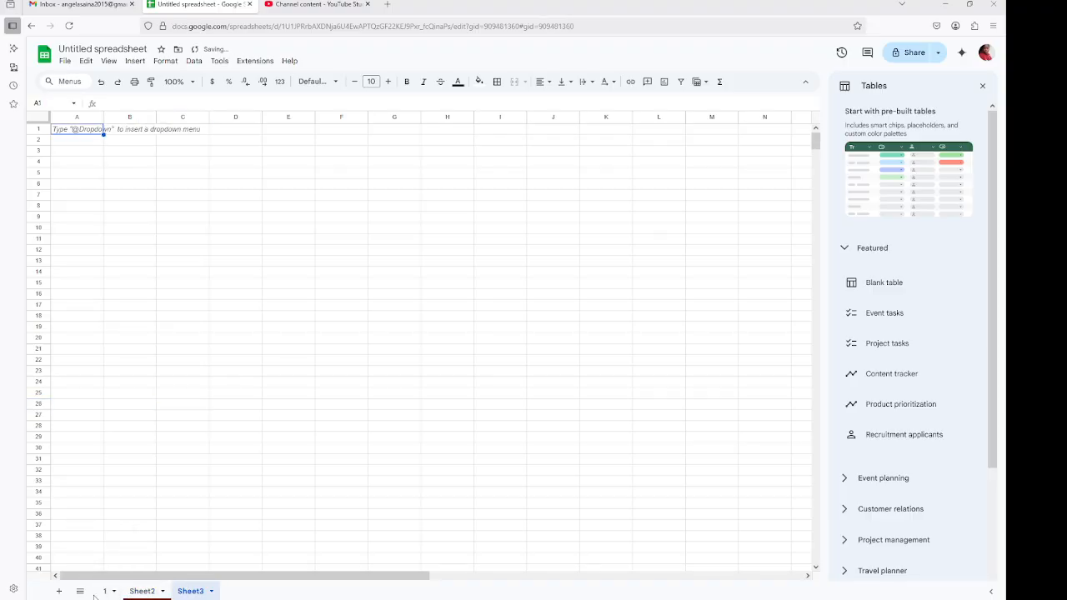
pyautogui.click(80, 591)
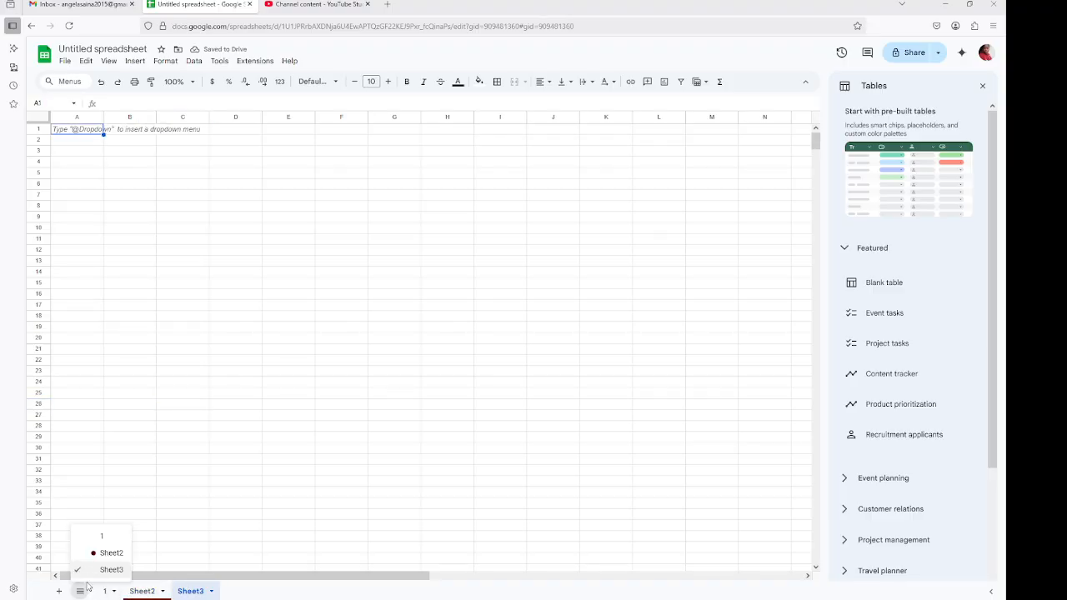
pyautogui.click(178, 539)
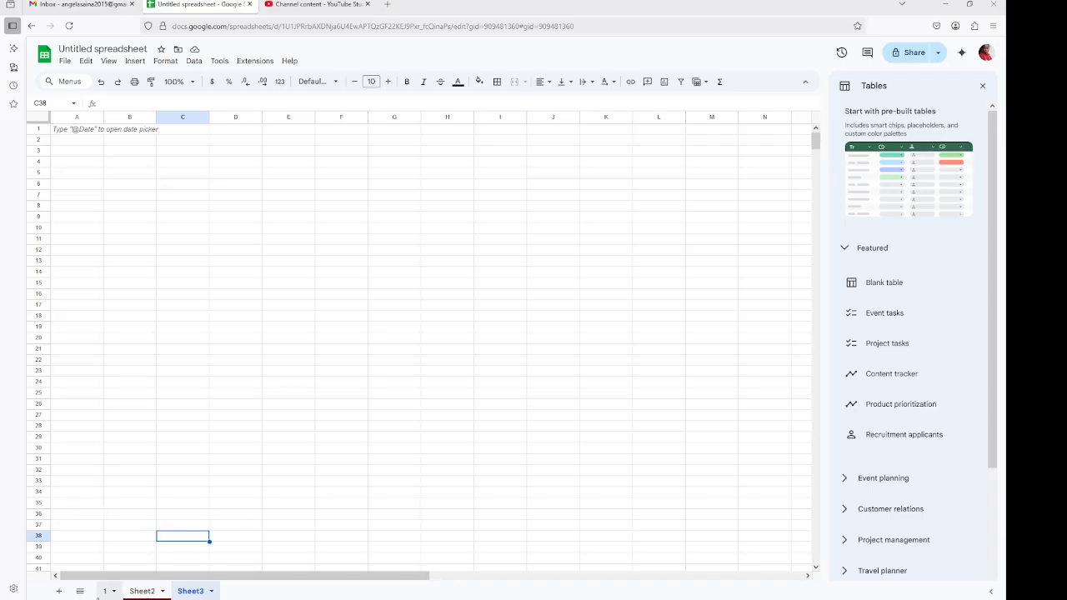
# Step: Select several cells on sheet 1, such as C3, C7, C8 and D3, to examine how the name box identifies them
pyautogui.click(107, 591)
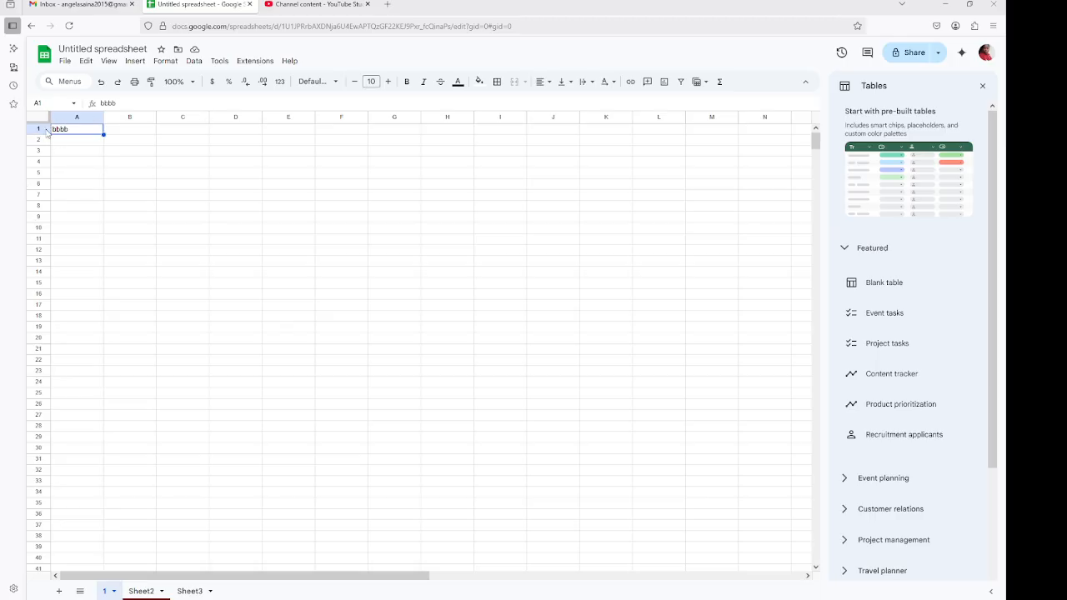
pyautogui.click(135, 143)
pyautogui.click(176, 153)
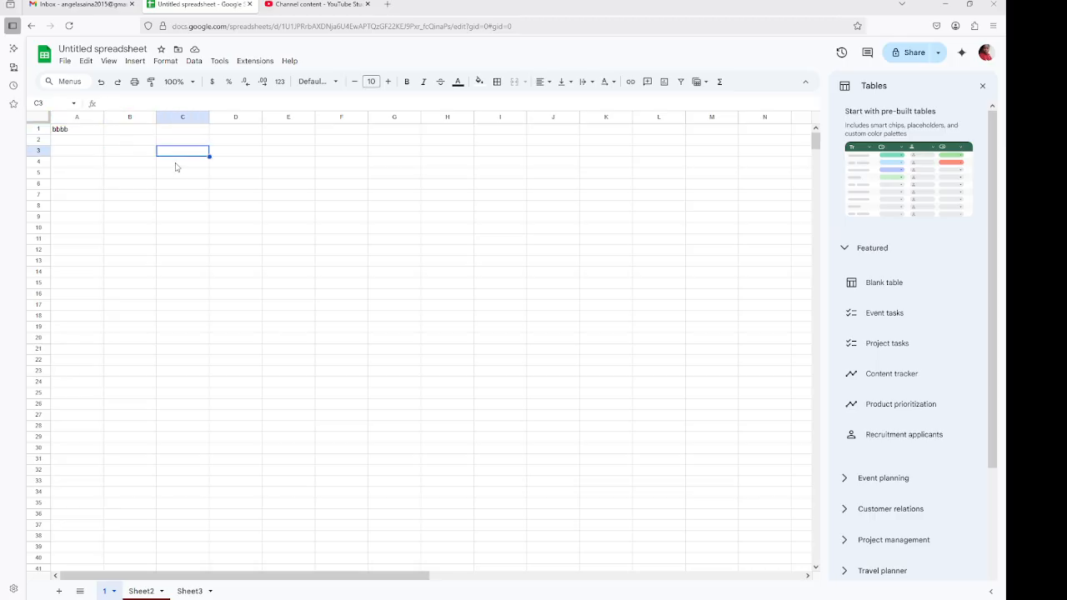
pyautogui.click(175, 175)
pyautogui.click(173, 193)
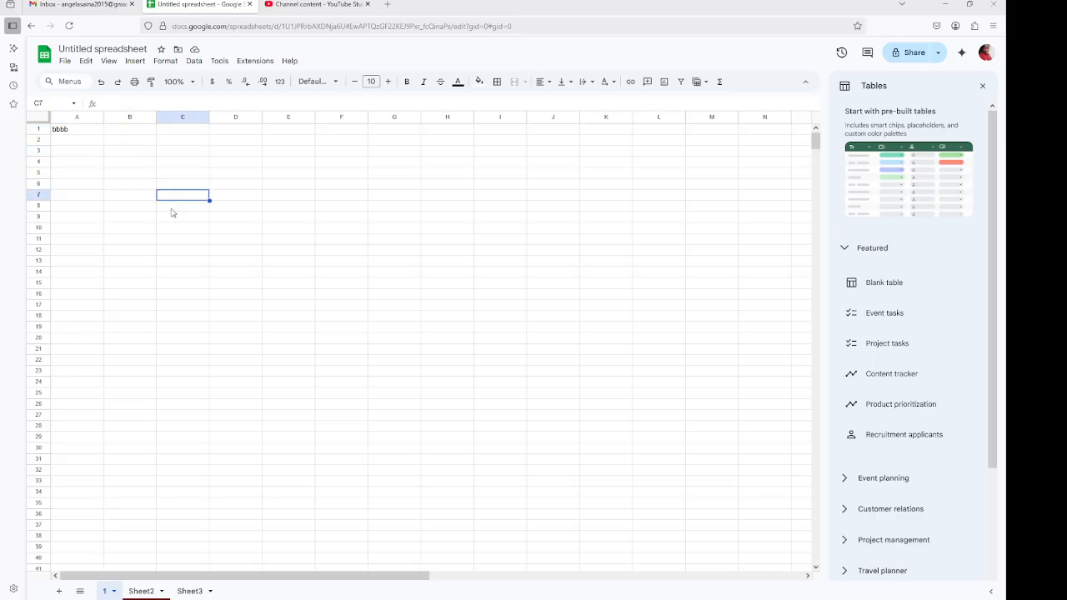
pyautogui.click(172, 208)
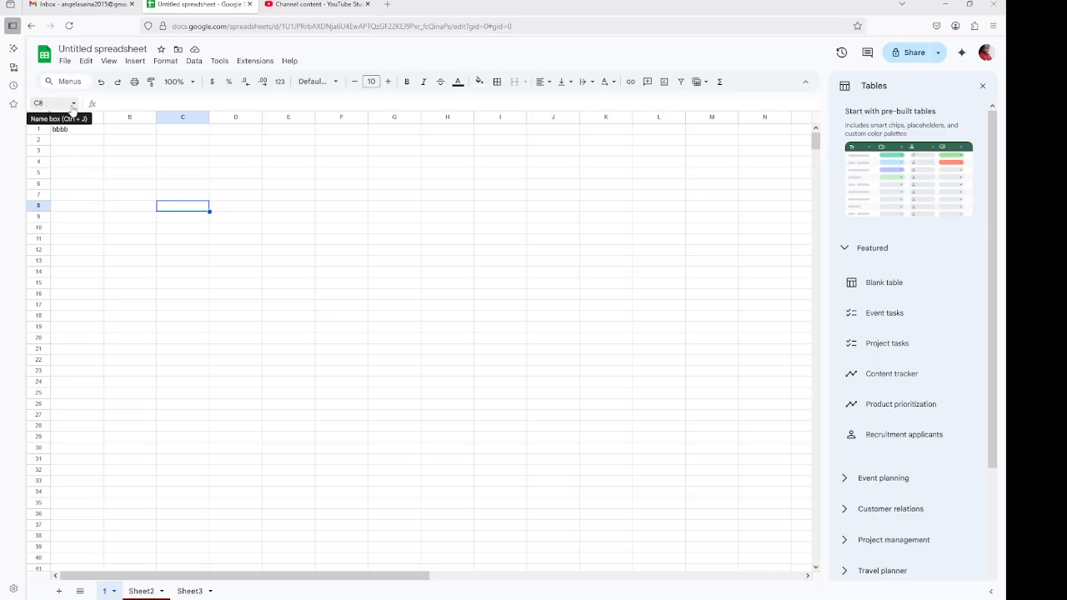
pyautogui.click(255, 153)
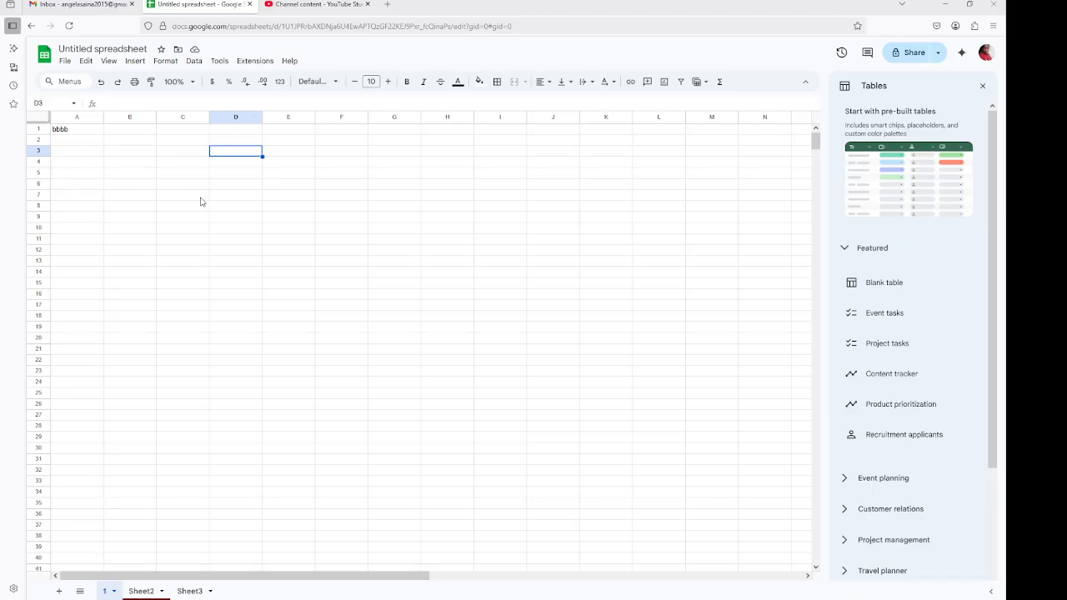
# Step: Widen column A on sheet 1, narrow it back to roughly its original width, and make row 1 slightly taller
pyautogui.click(80, 132)
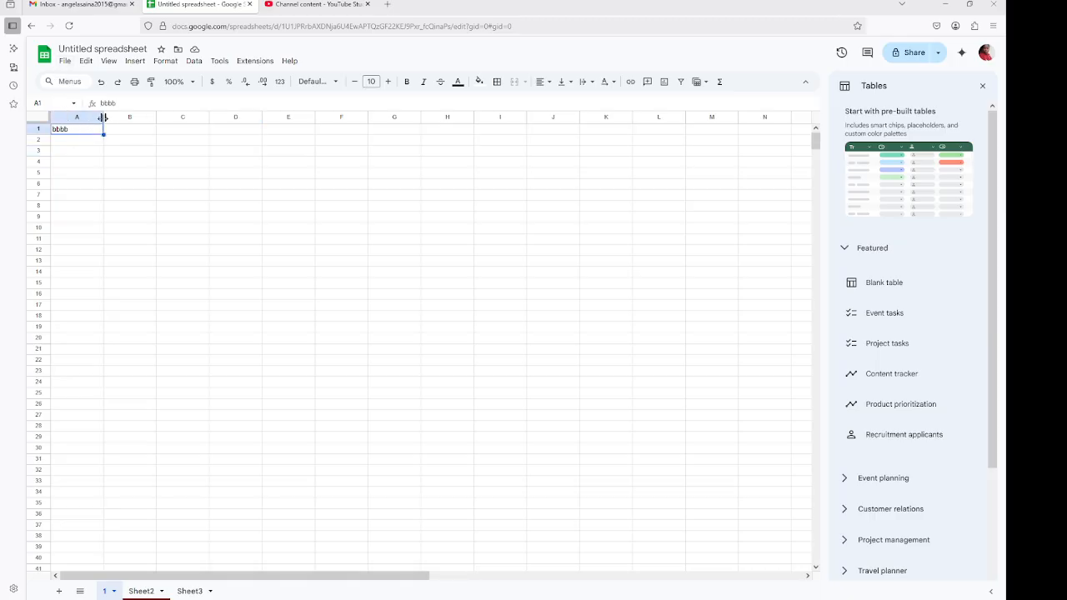
pyautogui.moveTo(103, 118); pyautogui.dragTo(159, 118)
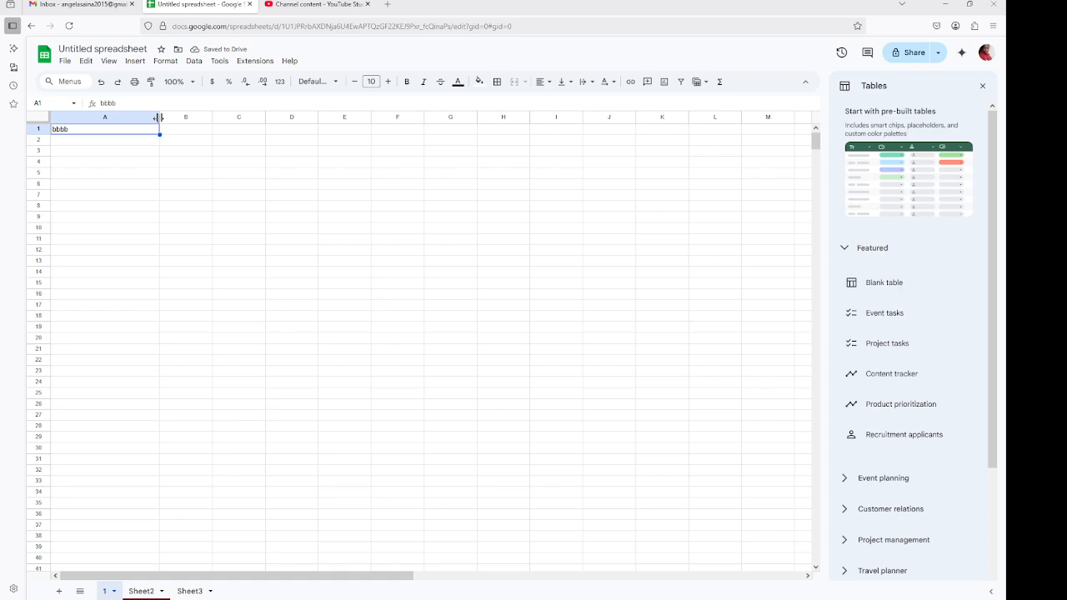
pyautogui.moveTo(158, 118); pyautogui.dragTo(105, 117)
pyautogui.moveTo(39, 133)
pyautogui.mouseDown()
pyautogui.moveTo(38, 167)
pyautogui.moveTo(39, 139)
pyautogui.mouseUp()
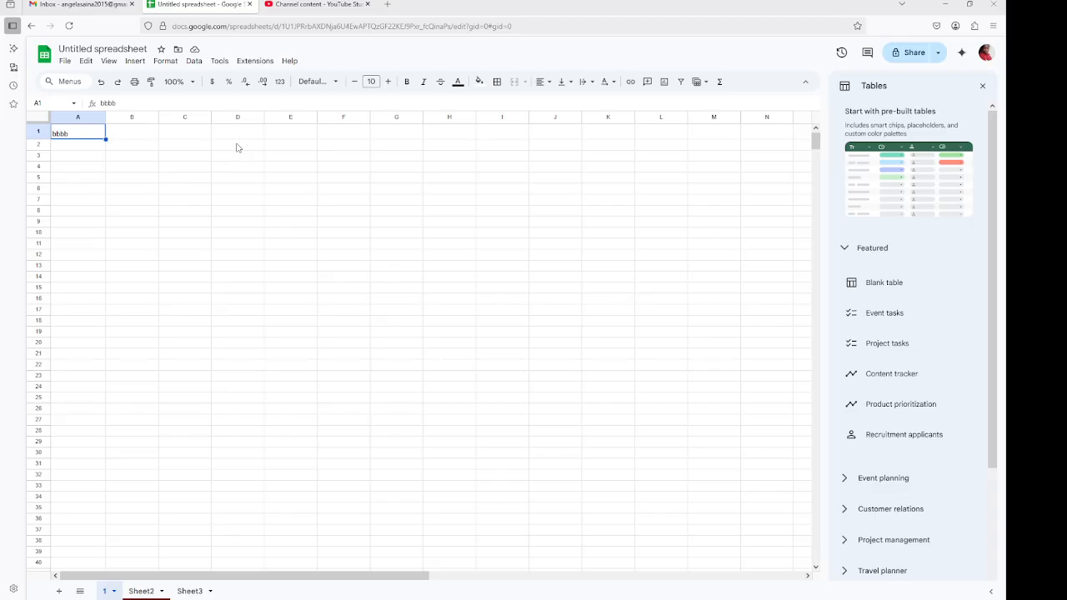
# Step: Merge all cells in the range C1:H6 on sheet 1 into a single cell
pyautogui.moveTo(200, 134); pyautogui.dragTo(432, 189)
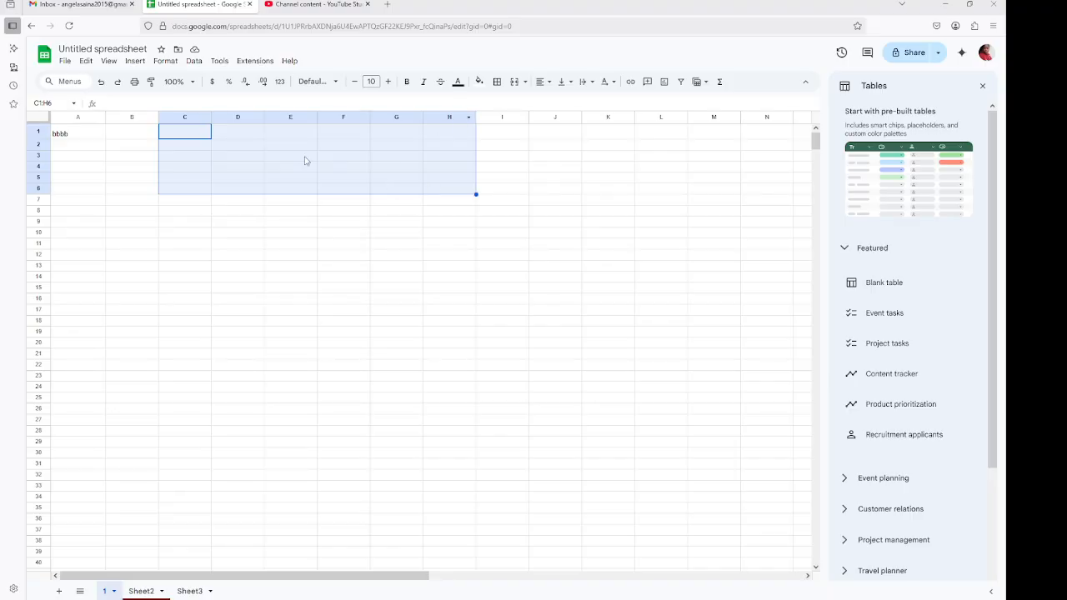
pyautogui.click(525, 82)
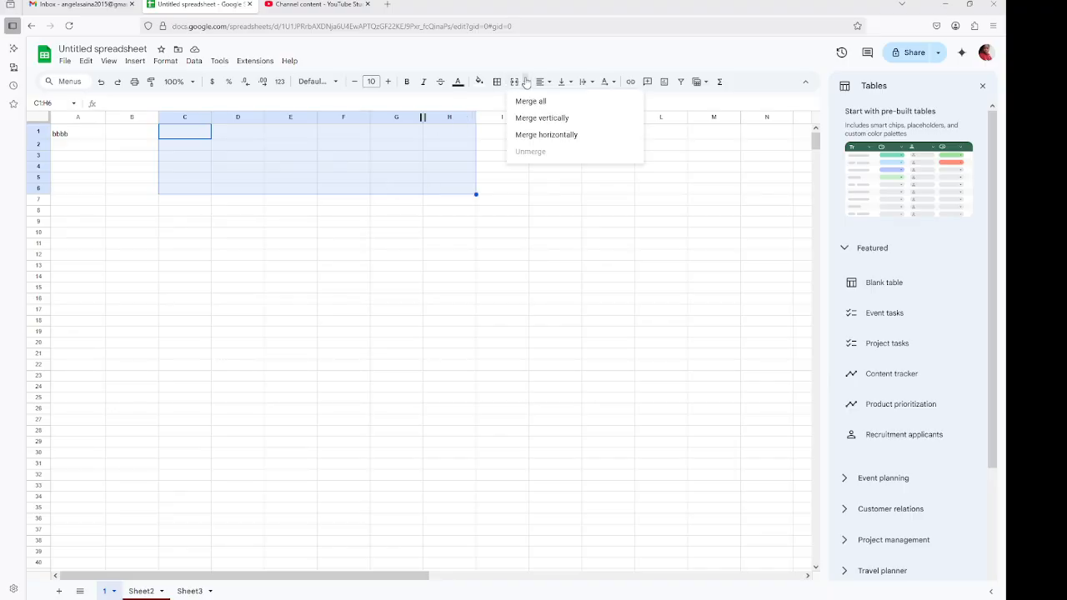
pyautogui.click(528, 101)
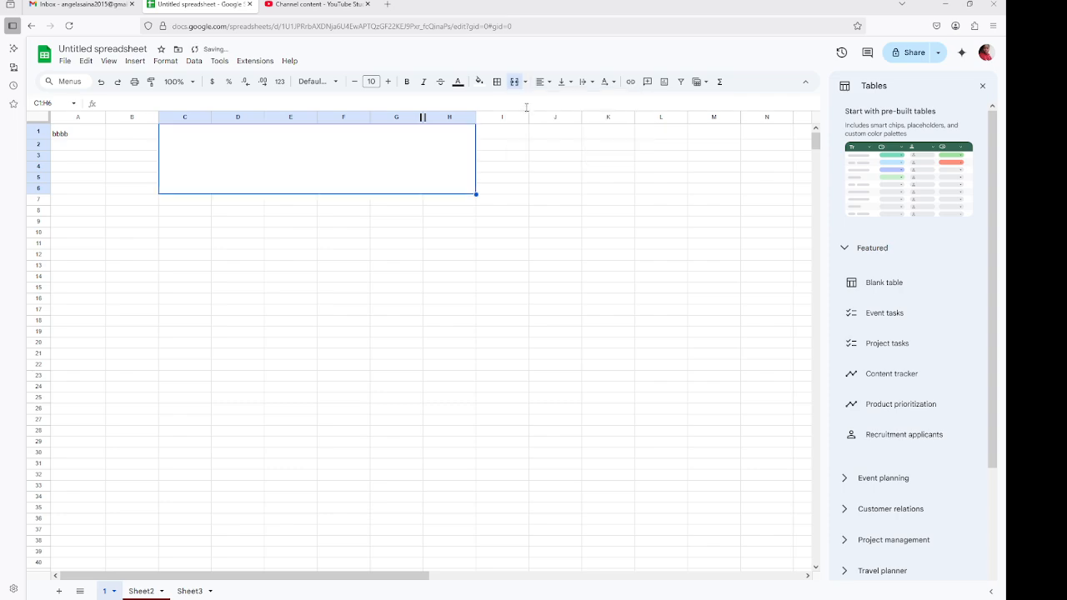
pyautogui.click(484, 223)
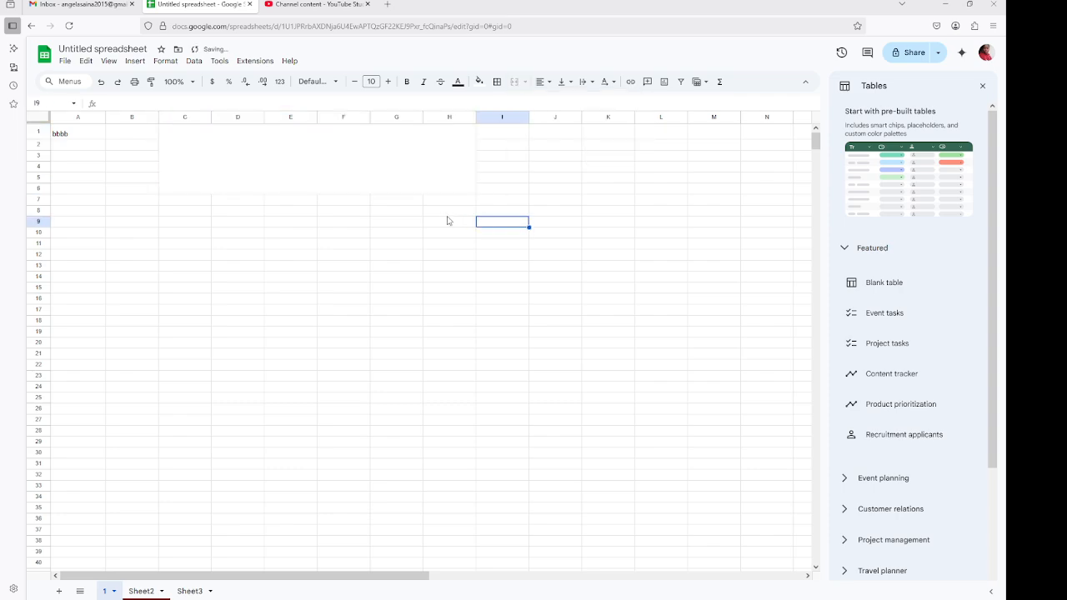
# Step: Unmerge the merged block C1:H6 on sheet 1 back into individual cells
pyautogui.click(361, 183)
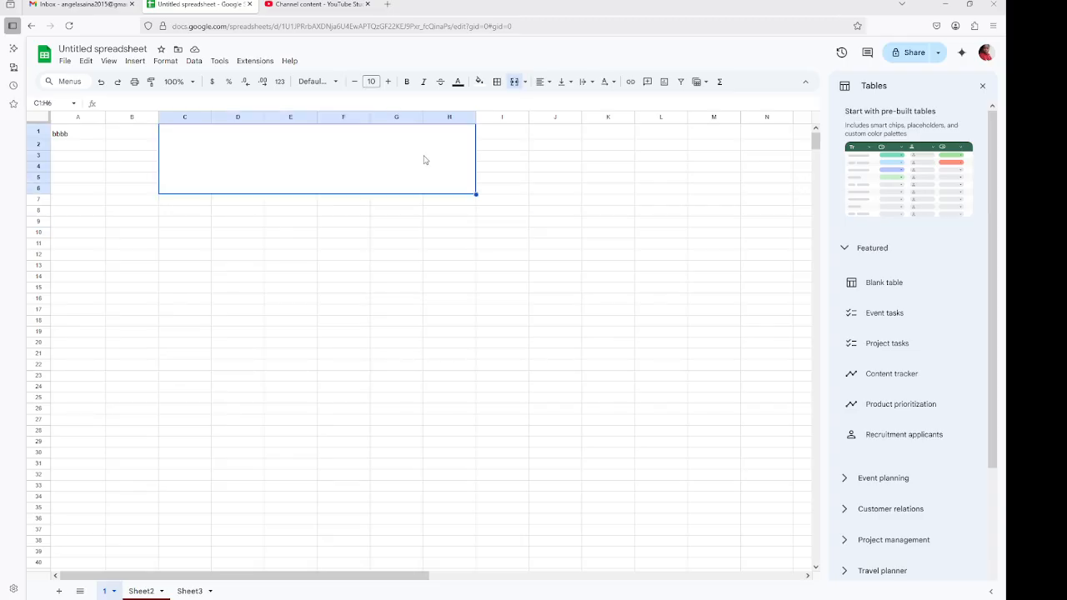
pyautogui.click(525, 82)
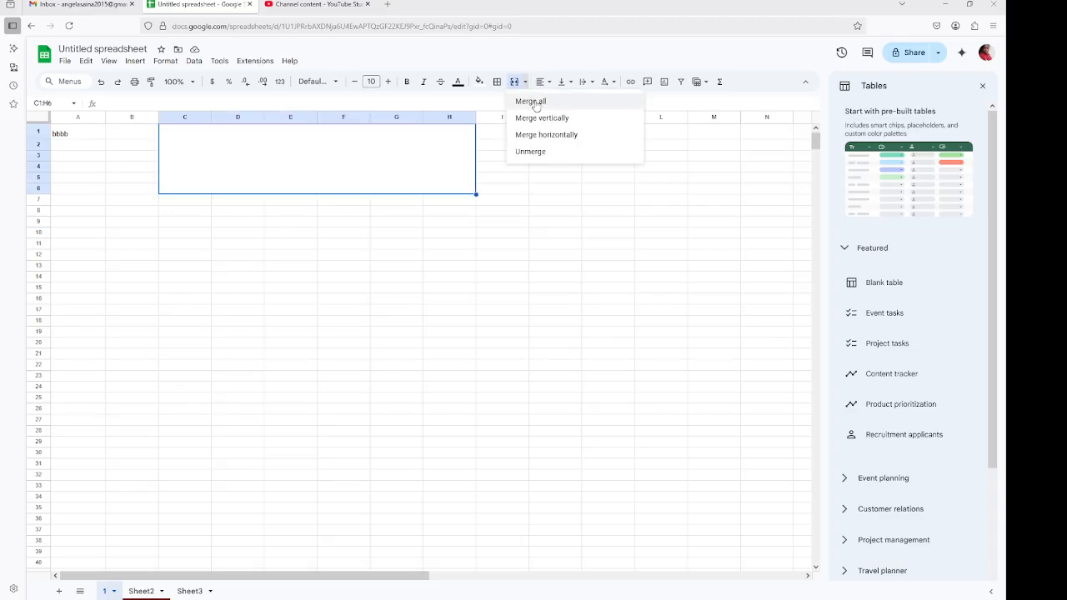
pyautogui.click(531, 102)
pyautogui.click(513, 83)
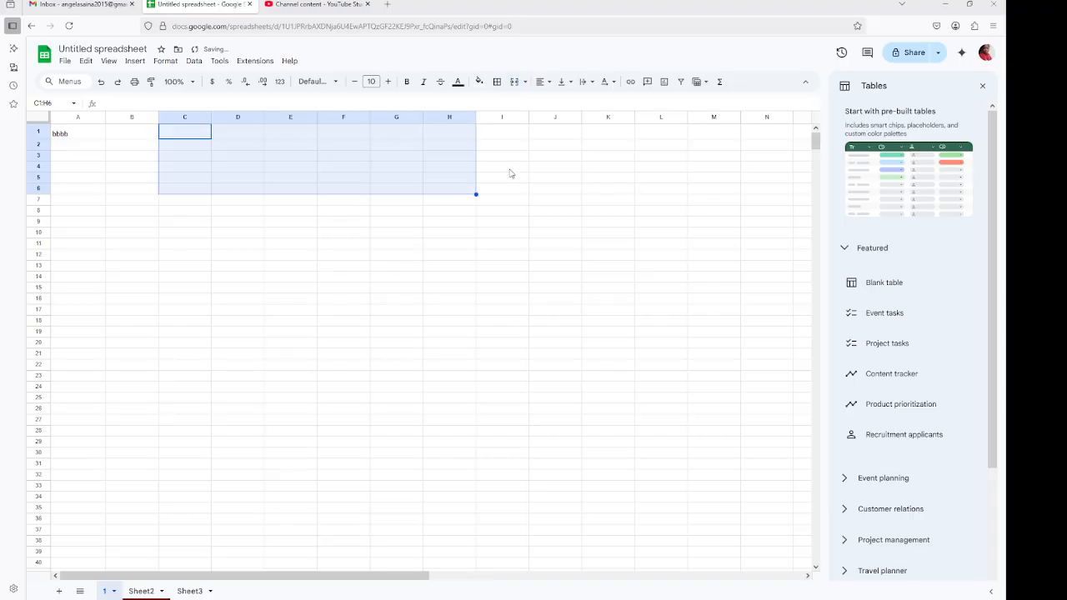
pyautogui.click(511, 225)
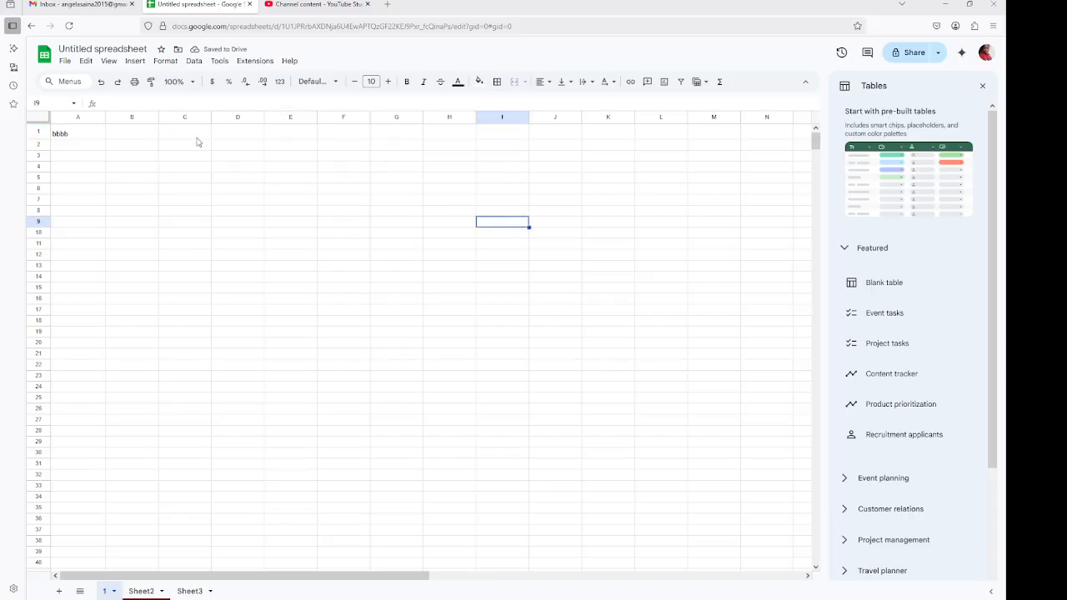
# Step: Merge the range C1:H24 horizontally and select the merged cell in row 4 to check it
pyautogui.moveTo(199, 133); pyautogui.dragTo(445, 392)
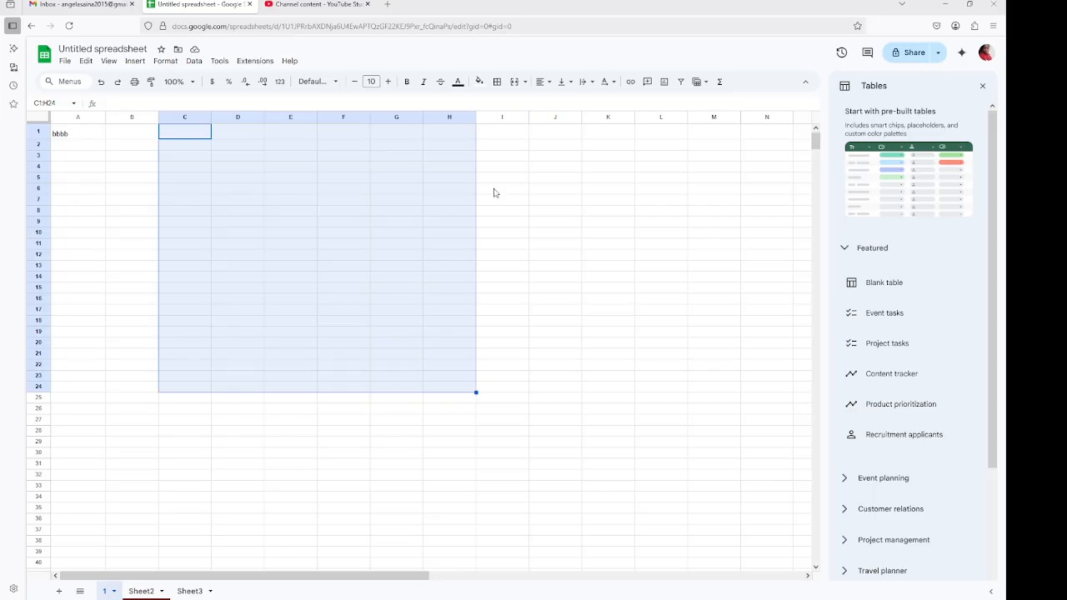
pyautogui.click(525, 82)
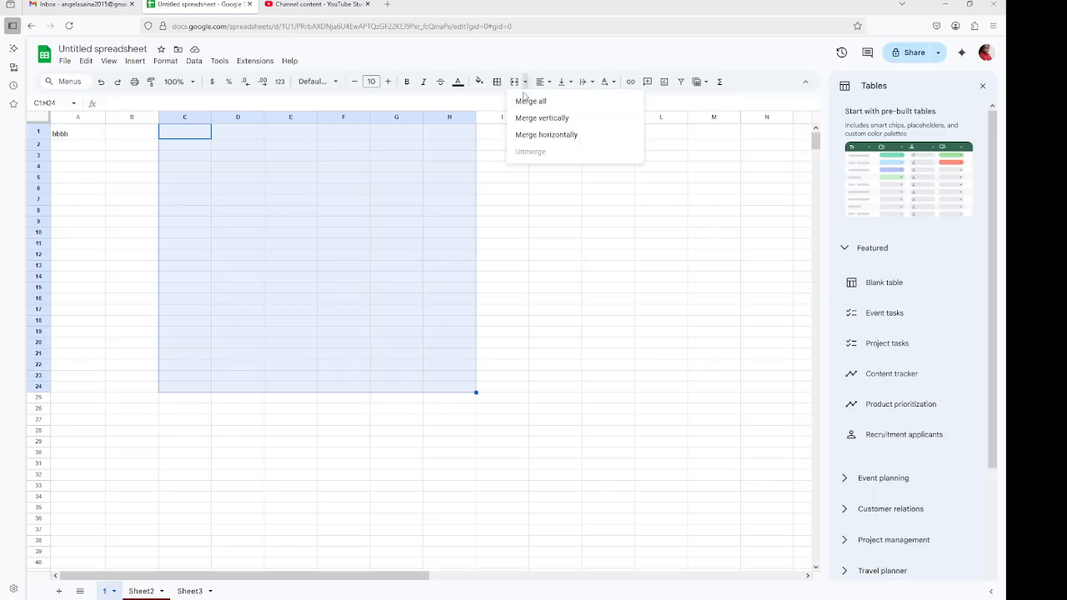
pyautogui.click(527, 135)
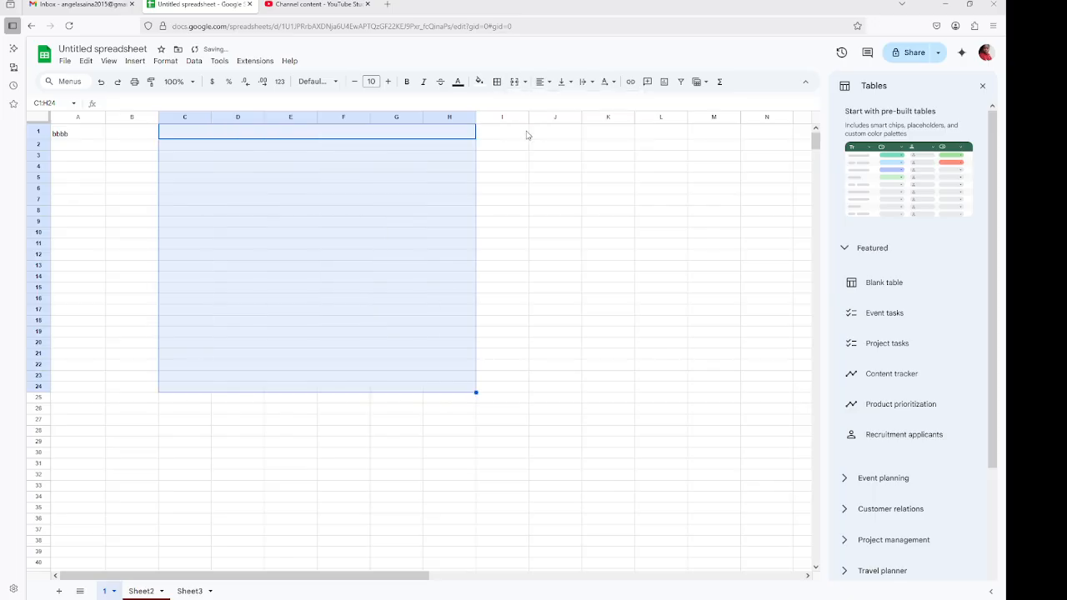
pyautogui.click(514, 185)
pyautogui.click(359, 174)
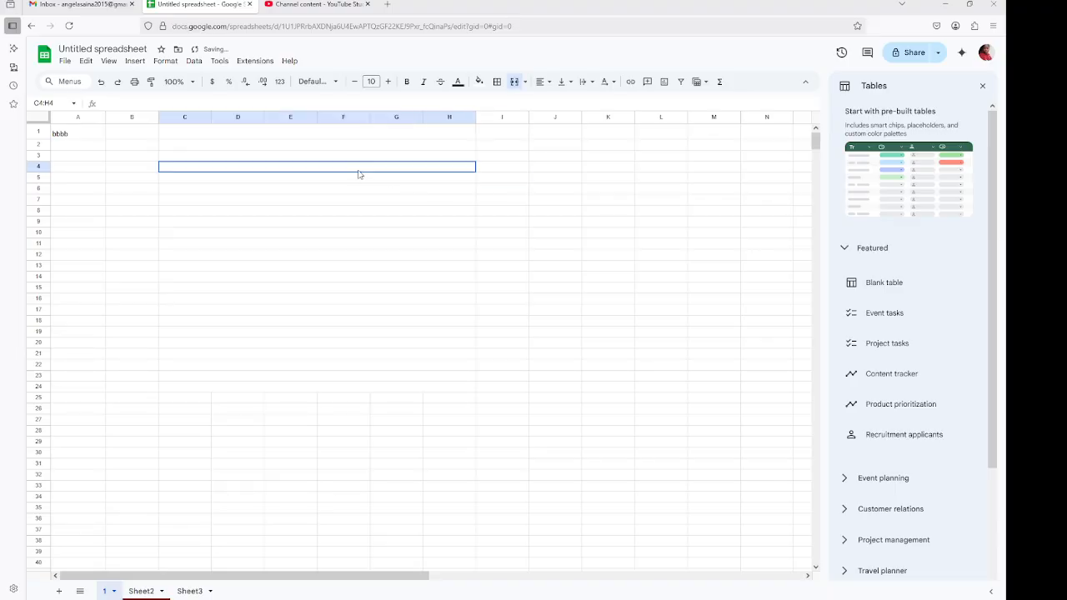
# Step: Select the horizontally merged rows in C1:H24 and unmerge them into individual cells
pyautogui.click(162, 133)
pyautogui.moveTo(166, 153); pyautogui.dragTo(341, 393)
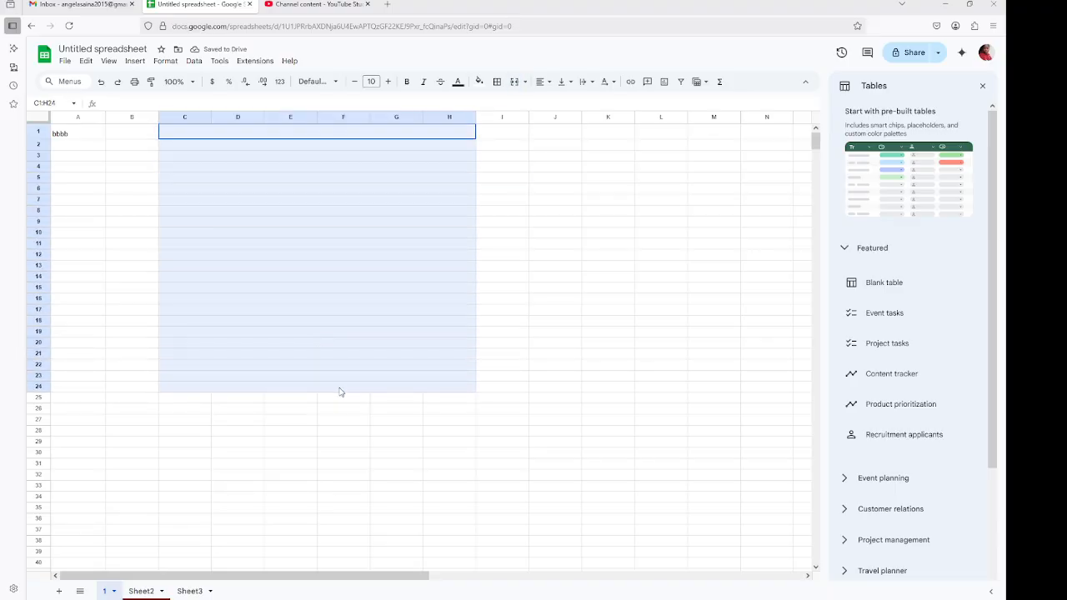
pyautogui.click(513, 82)
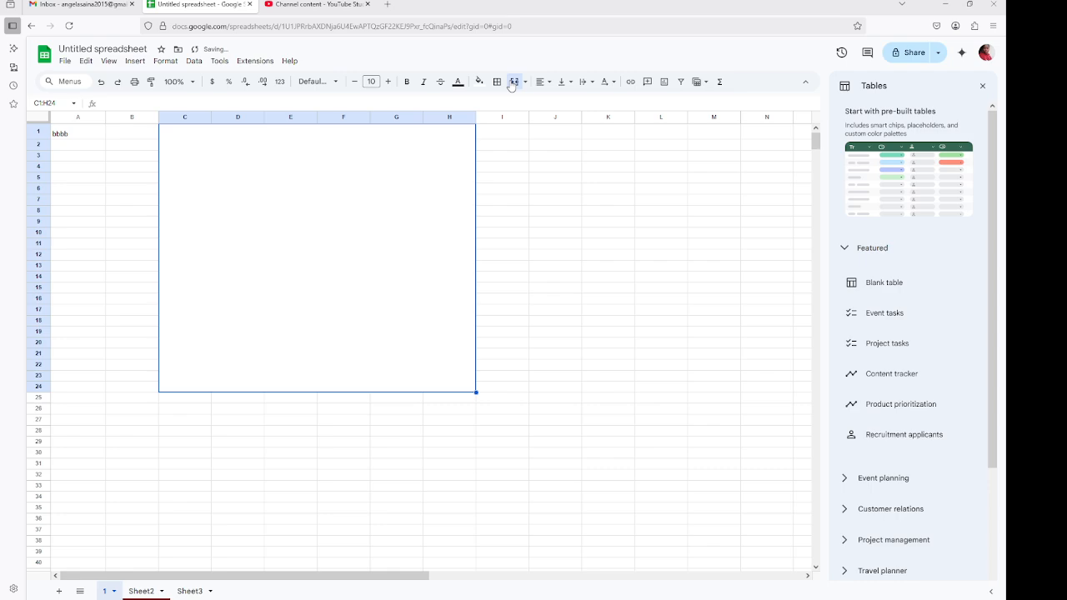
pyautogui.click(513, 82)
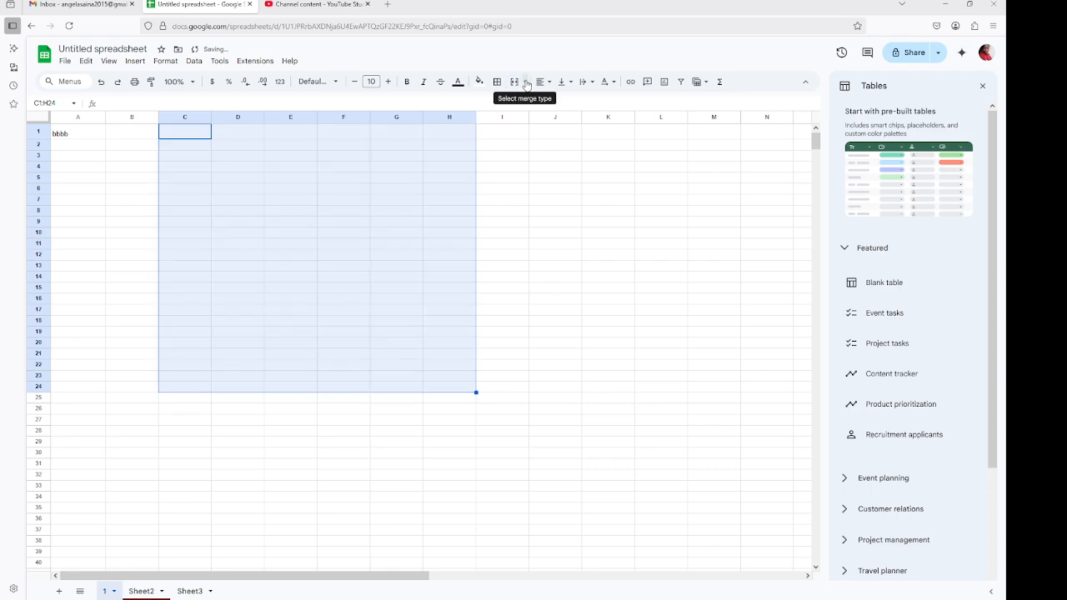
# Step: Merge the range C1:H24 vertically and select the merged cell in column C to check it
pyautogui.click(525, 82)
pyautogui.click(521, 121)
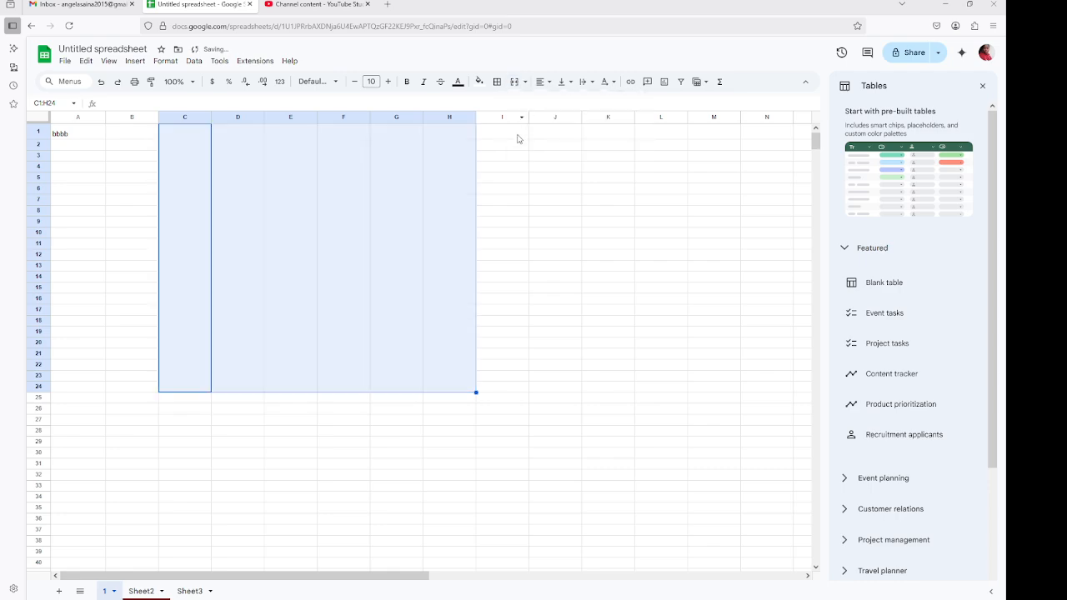
pyautogui.click(526, 203)
pyautogui.click(182, 142)
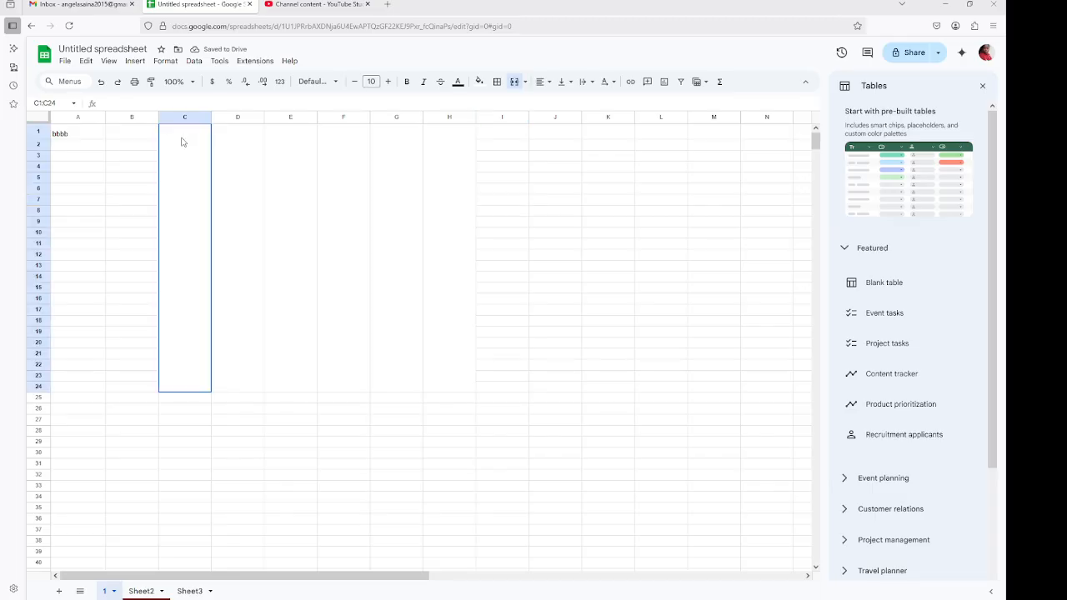
# Step: Select the vertically merged columns in C1:H24 and split them back into individual cells
pyautogui.moveTo(182, 142); pyautogui.dragTo(453, 191)
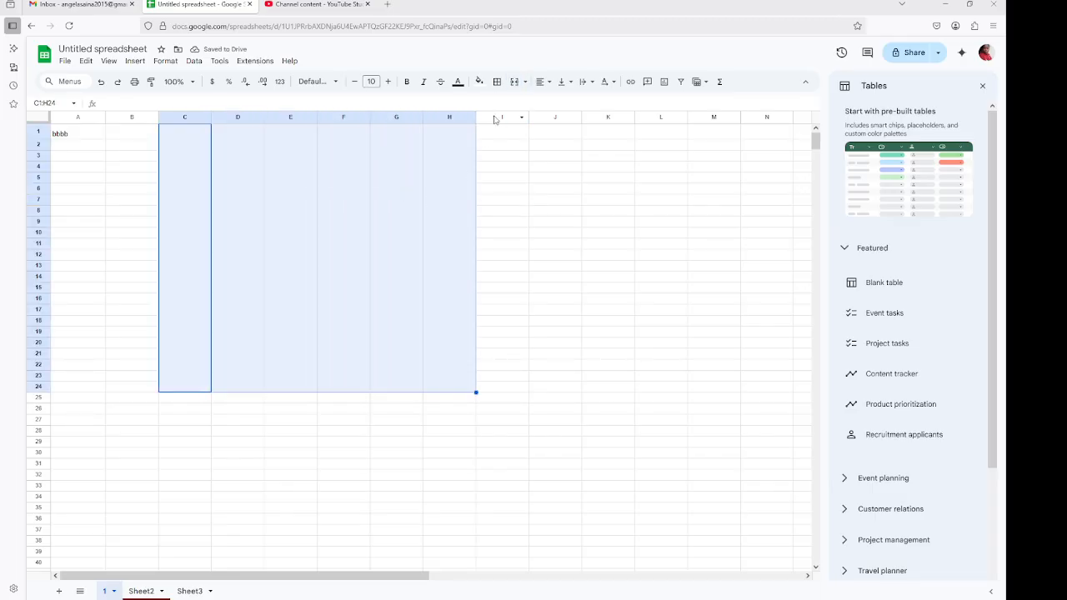
pyautogui.click(515, 83)
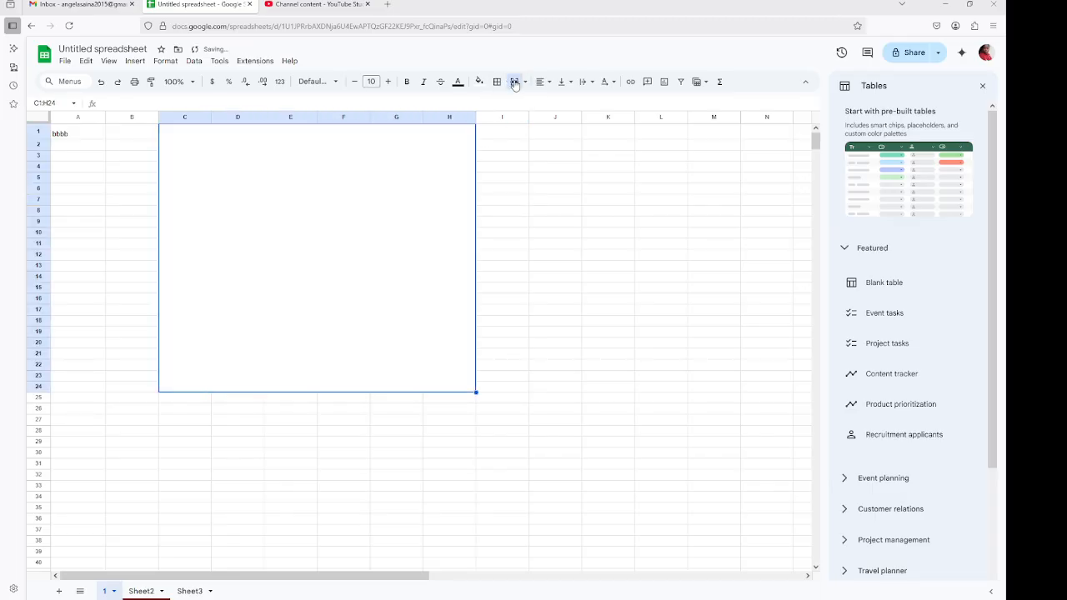
pyautogui.click(514, 83)
pyautogui.click(527, 235)
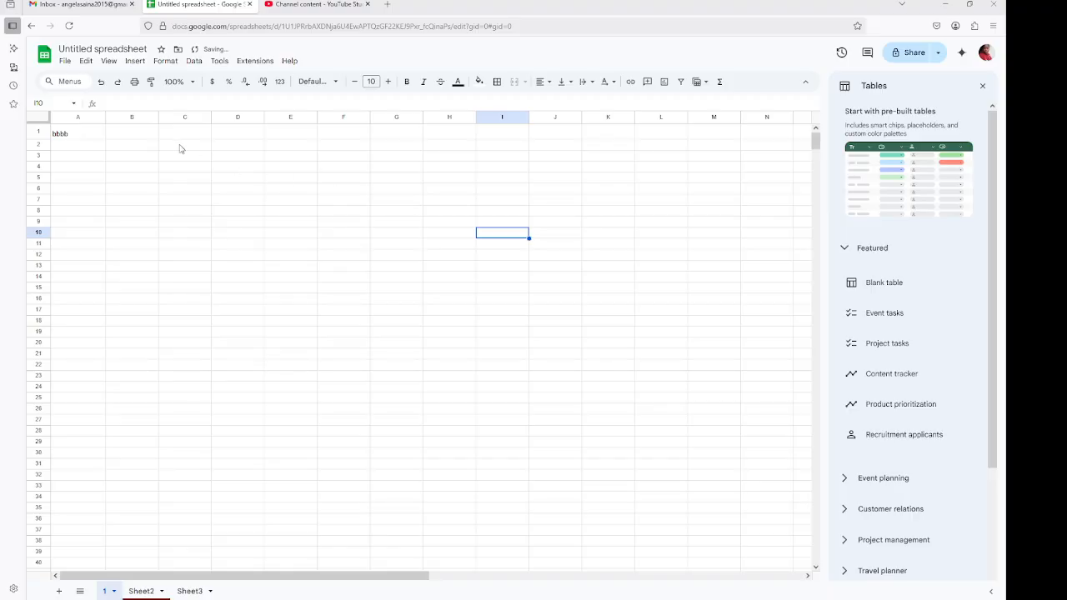
# Step: Apply all borders to the range C1:H25
pyautogui.moveTo(175, 133); pyautogui.dragTo(474, 403)
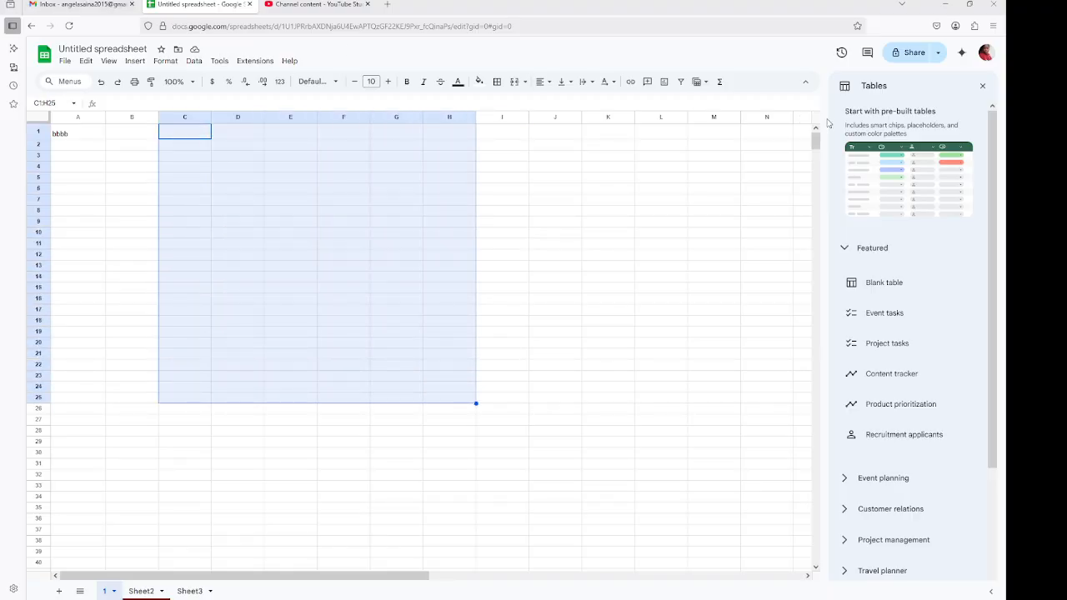
pyautogui.click(497, 84)
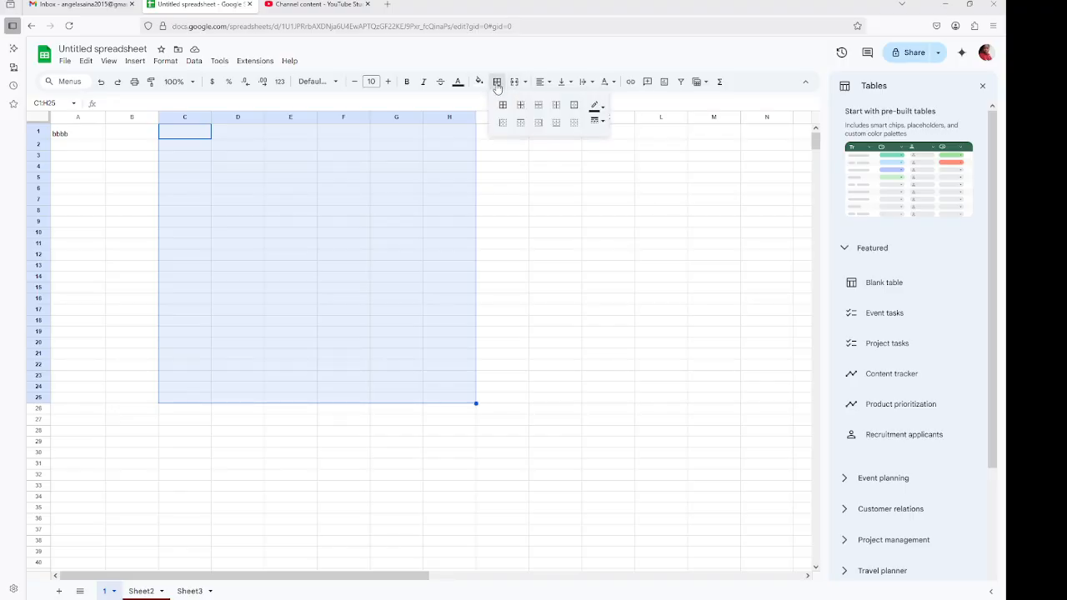
pyautogui.click(503, 105)
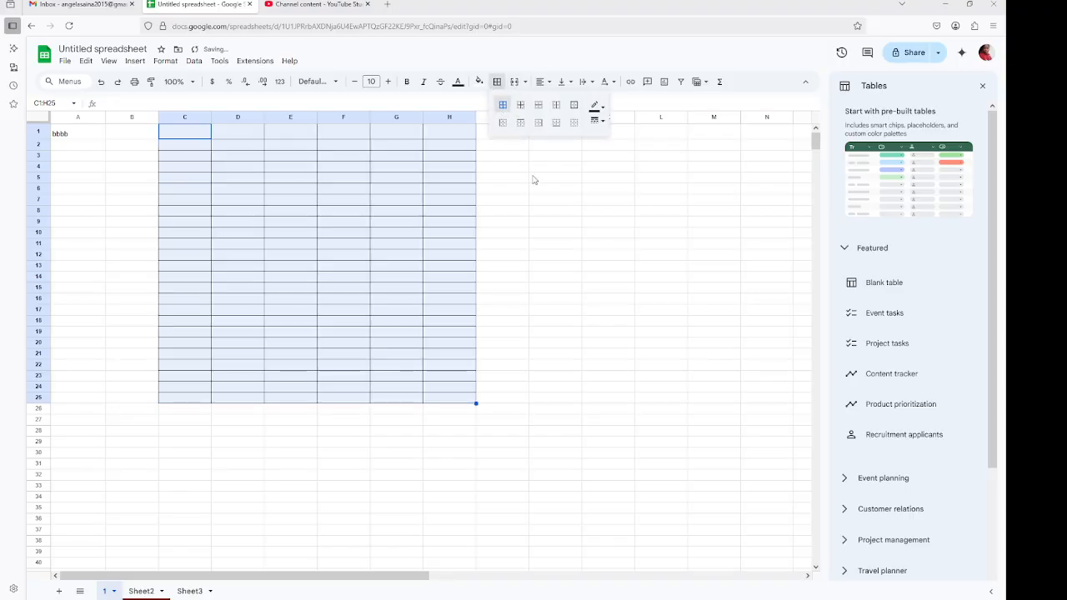
pyautogui.click(564, 212)
# Step: Apply inner borders only to the range I2:L16
pyautogui.moveTo(503, 145); pyautogui.dragTo(672, 300)
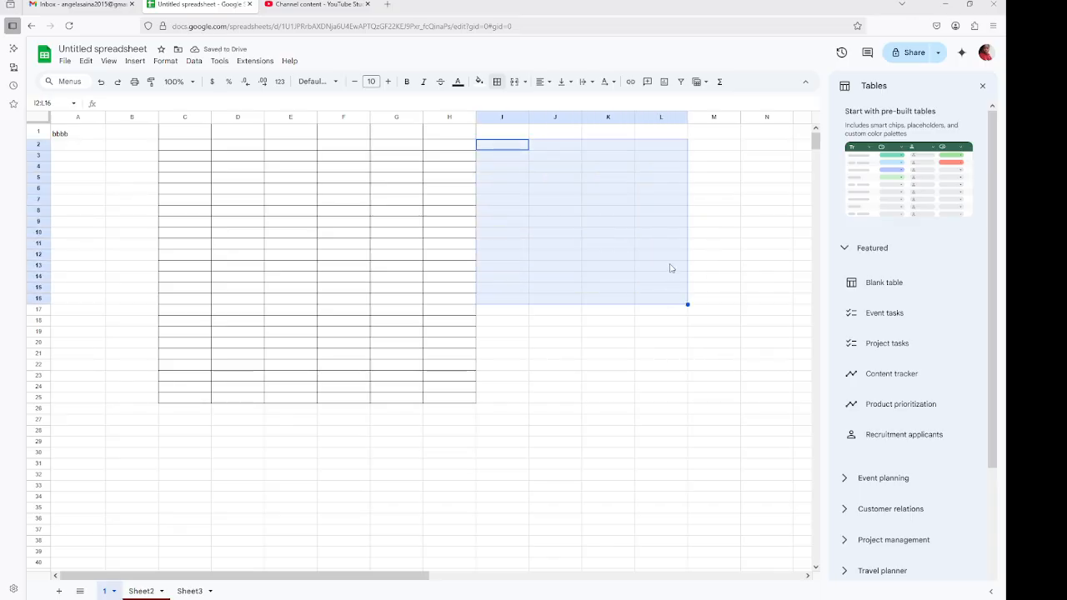
pyautogui.click(498, 82)
pyautogui.click(521, 106)
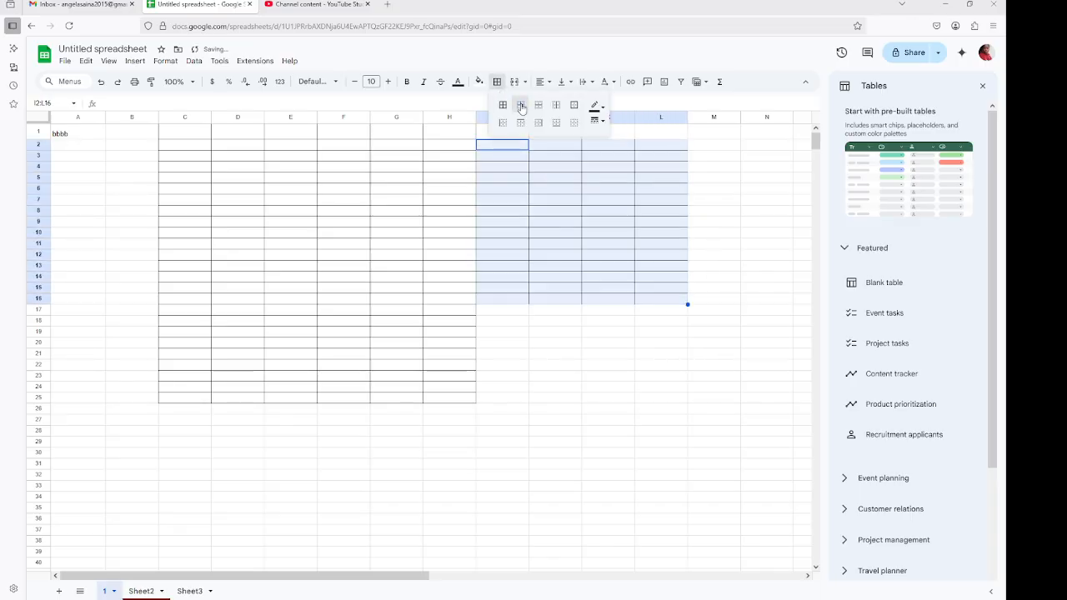
pyautogui.click(567, 344)
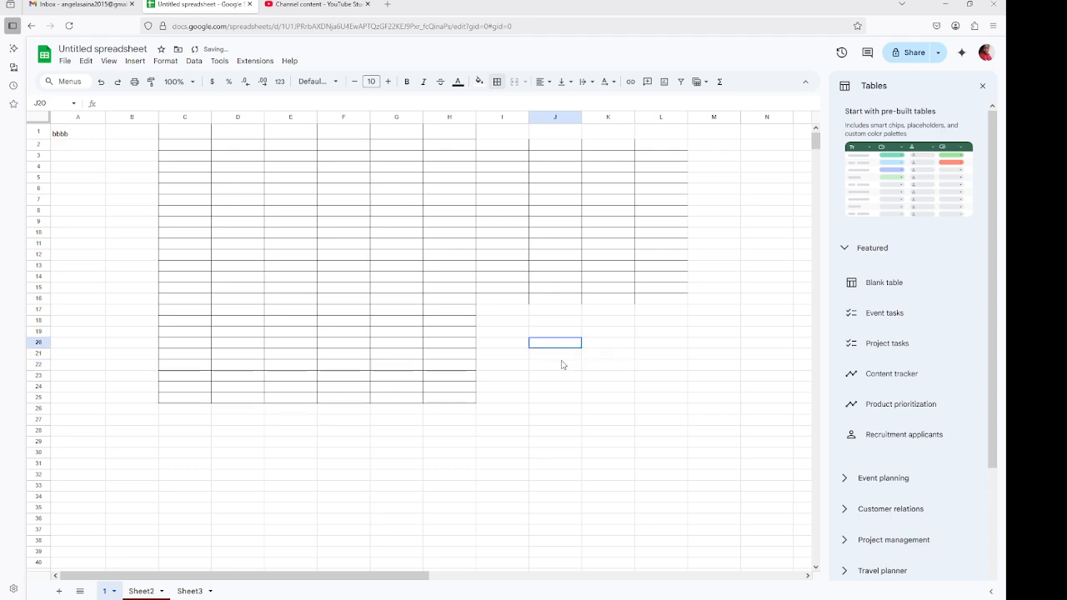
# Step: Apply outer borders only to the range J20:L29
pyautogui.moveTo(562, 364); pyautogui.dragTo(686, 446)
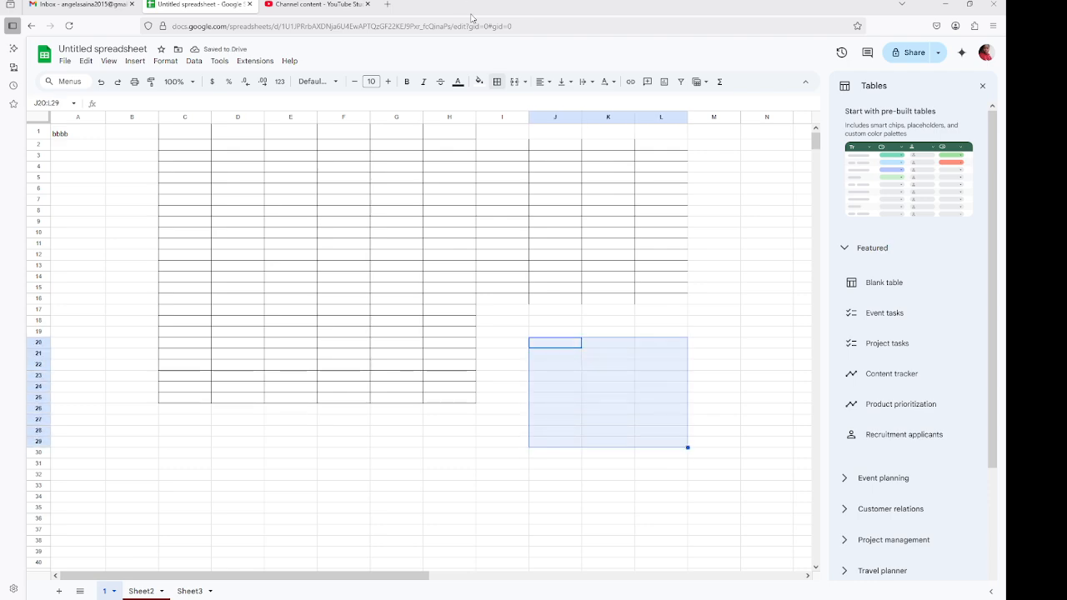
pyautogui.click(498, 82)
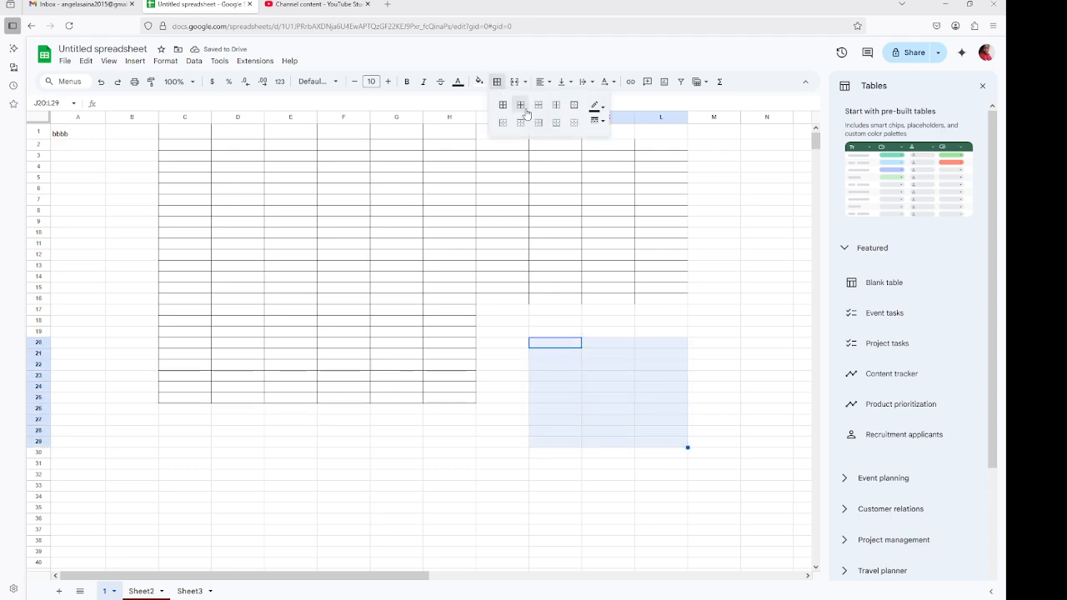
pyautogui.click(574, 109)
pyautogui.click(716, 256)
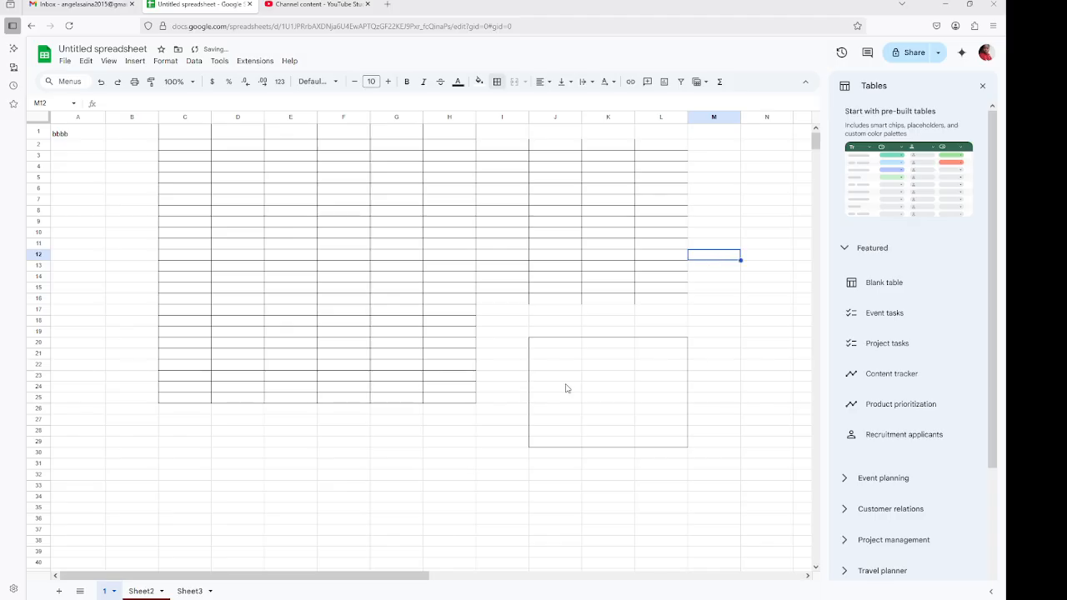
# Step: Apply vertical inner borders to the range D28:H36
pyautogui.moveTo(250, 431); pyautogui.dragTo(431, 525)
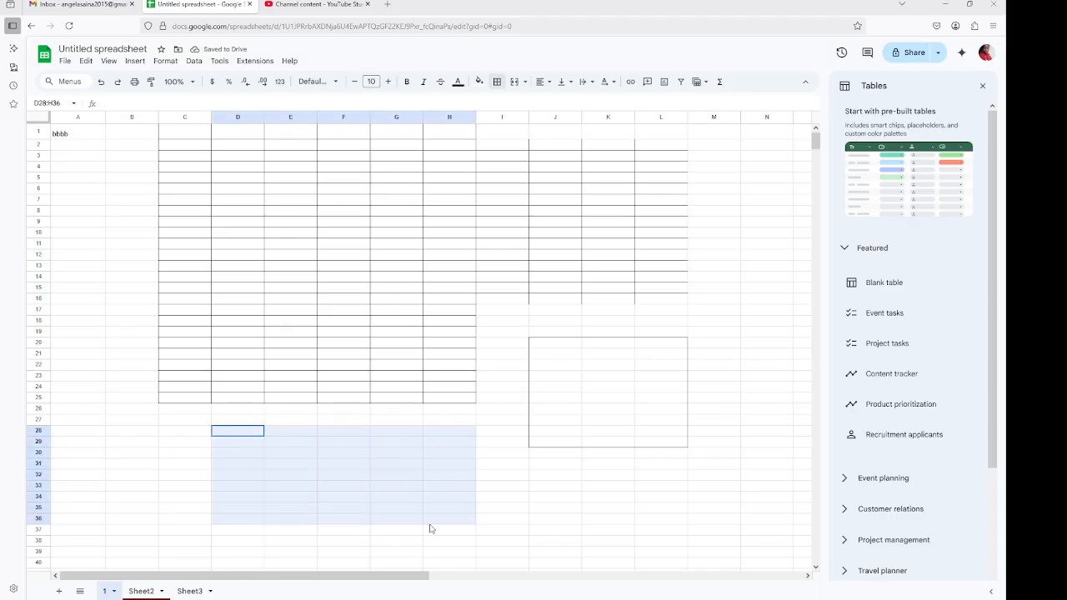
pyautogui.click(498, 82)
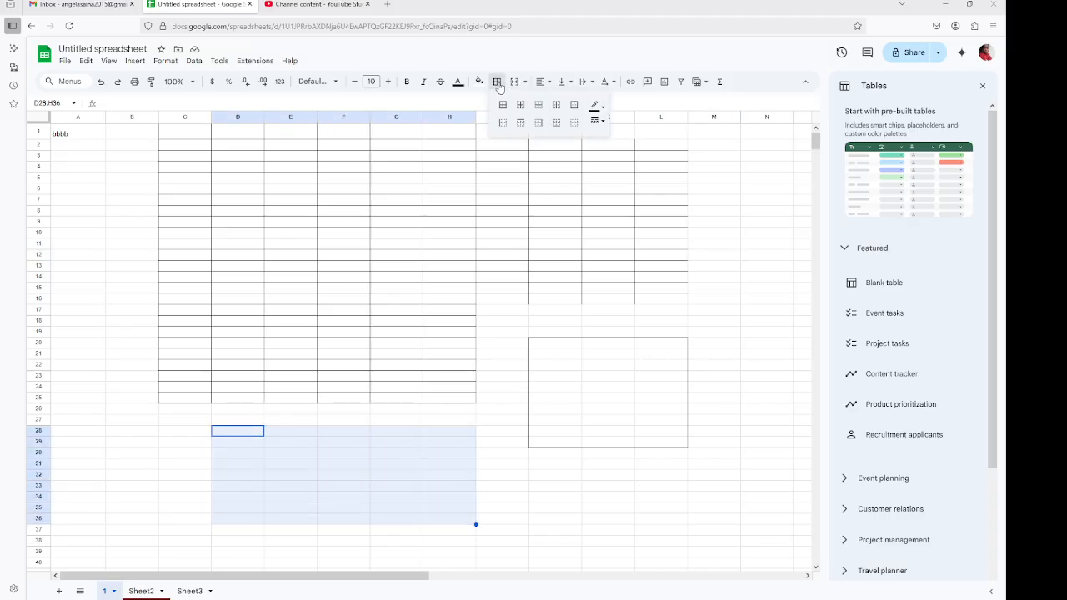
pyautogui.click(557, 107)
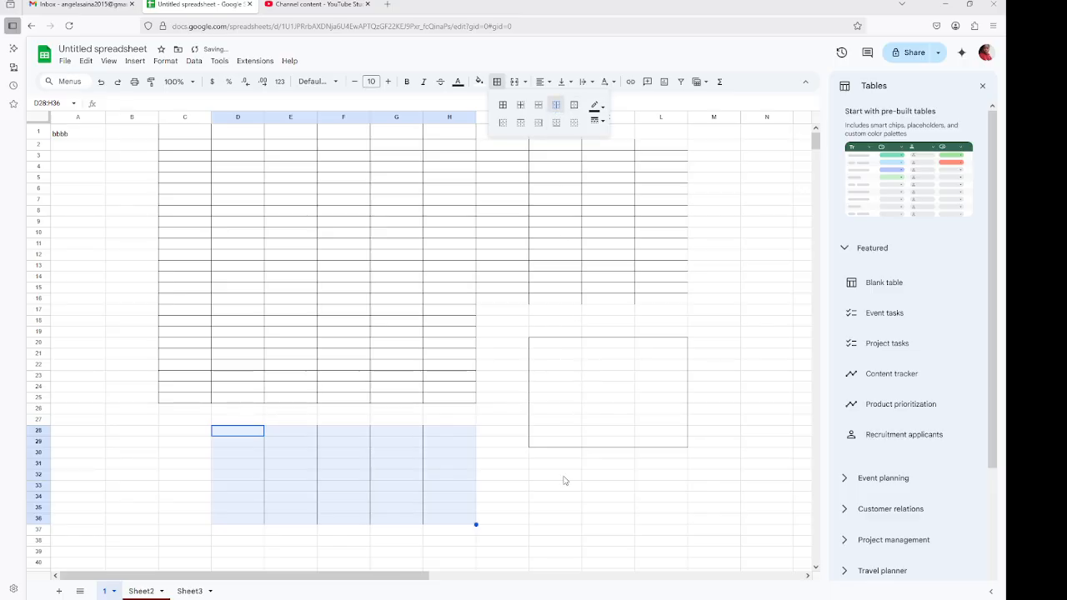
# Step: Apply a top border to the range I33:M39
pyautogui.moveTo(521, 487); pyautogui.dragTo(739, 556)
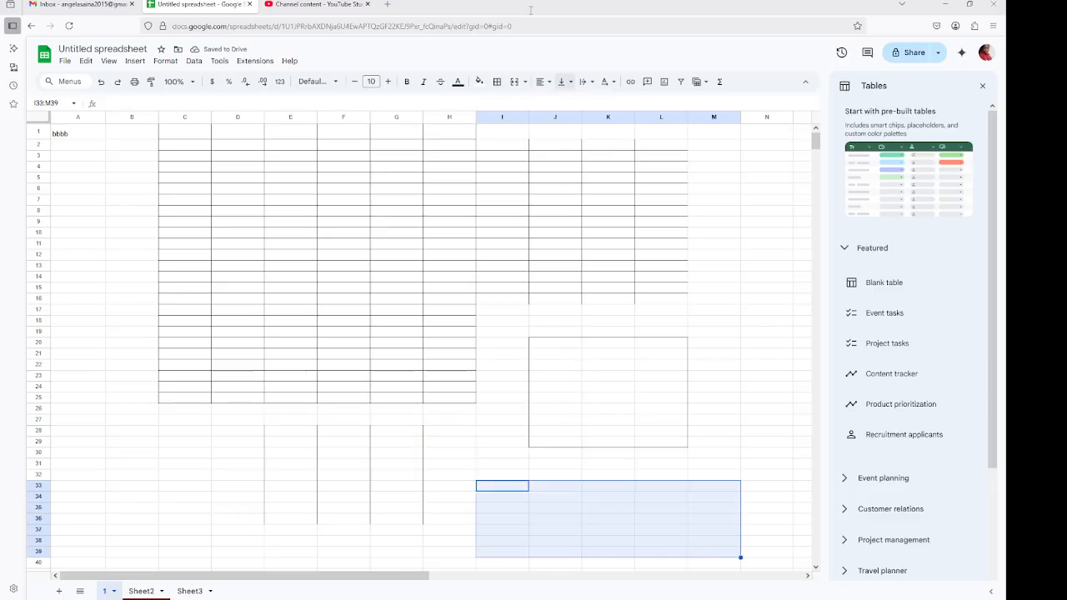
pyautogui.click(497, 81)
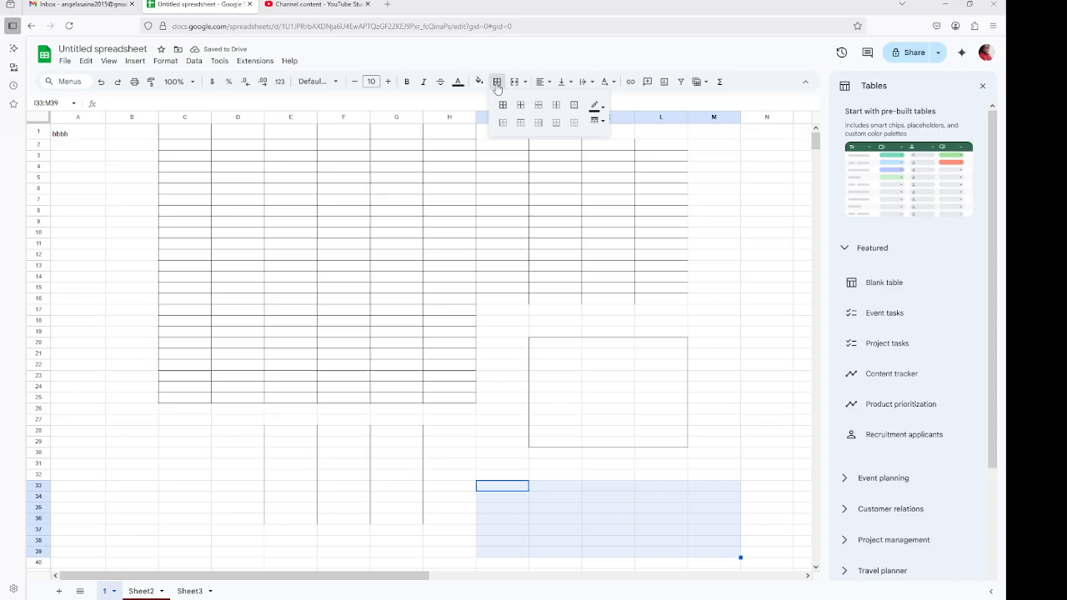
pyautogui.click(520, 124)
pyautogui.click(764, 315)
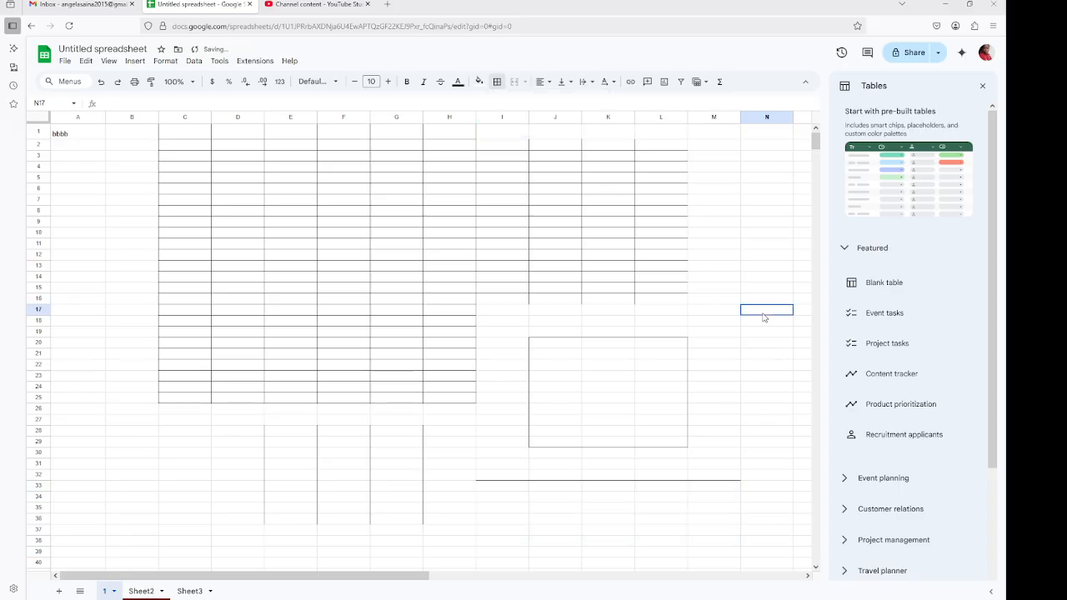
# Step: Apply red borders to all cells in the range M7:N16
pyautogui.moveTo(713, 200); pyautogui.dragTo(774, 300)
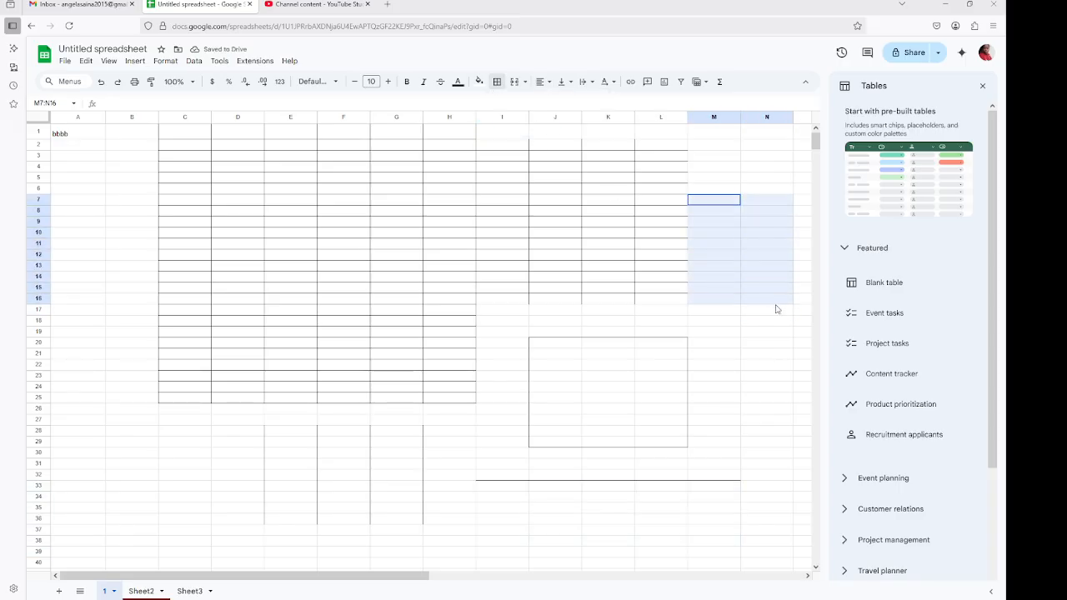
pyautogui.click(497, 81)
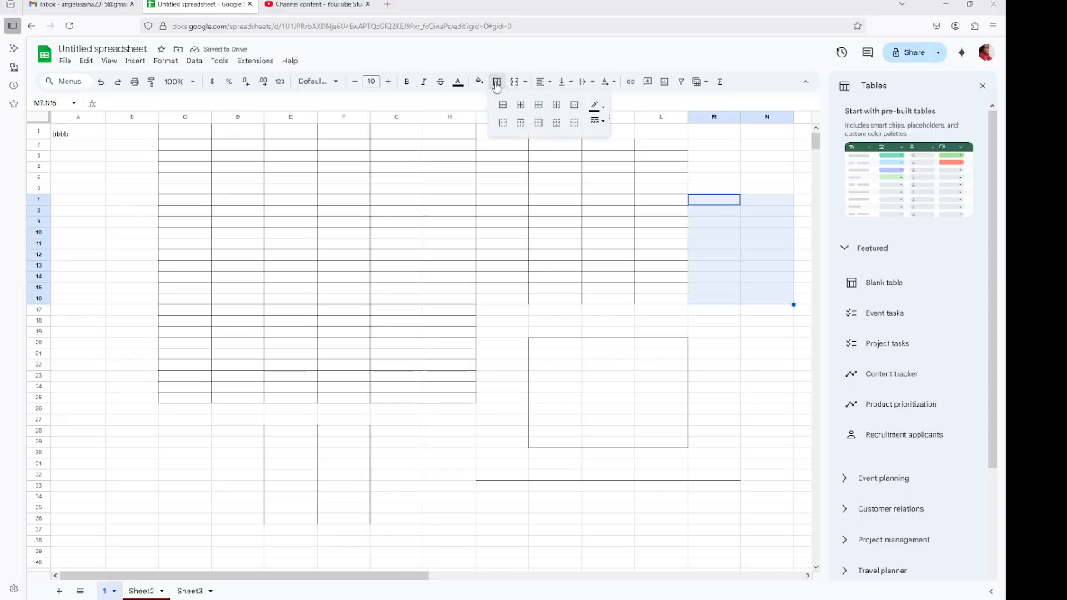
pyautogui.click(603, 111)
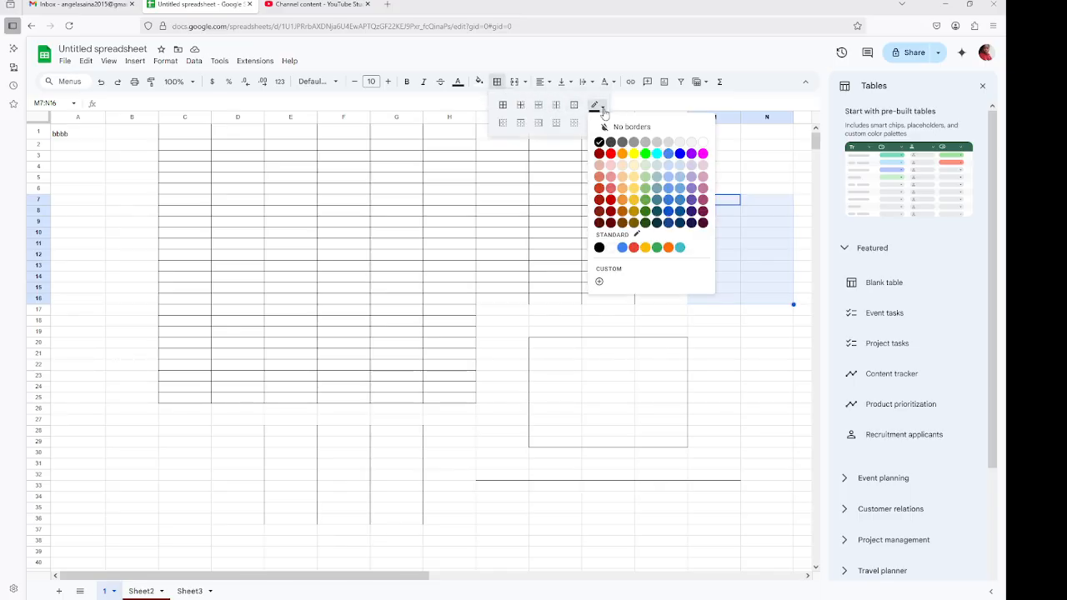
pyautogui.click(623, 174)
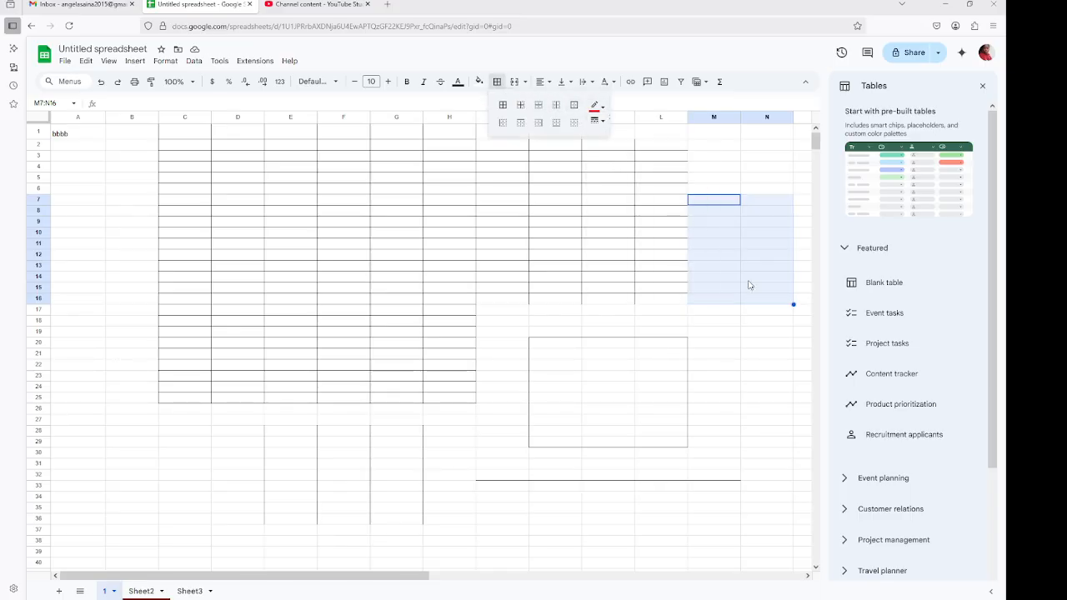
pyautogui.click(758, 312)
pyautogui.moveTo(710, 207); pyautogui.dragTo(761, 298)
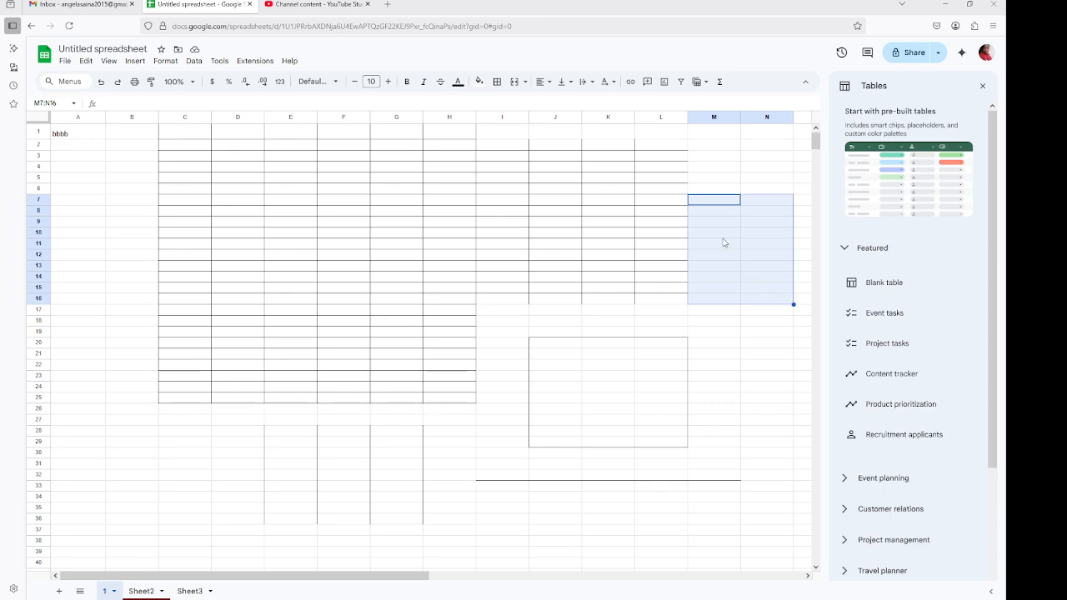
pyautogui.click(497, 82)
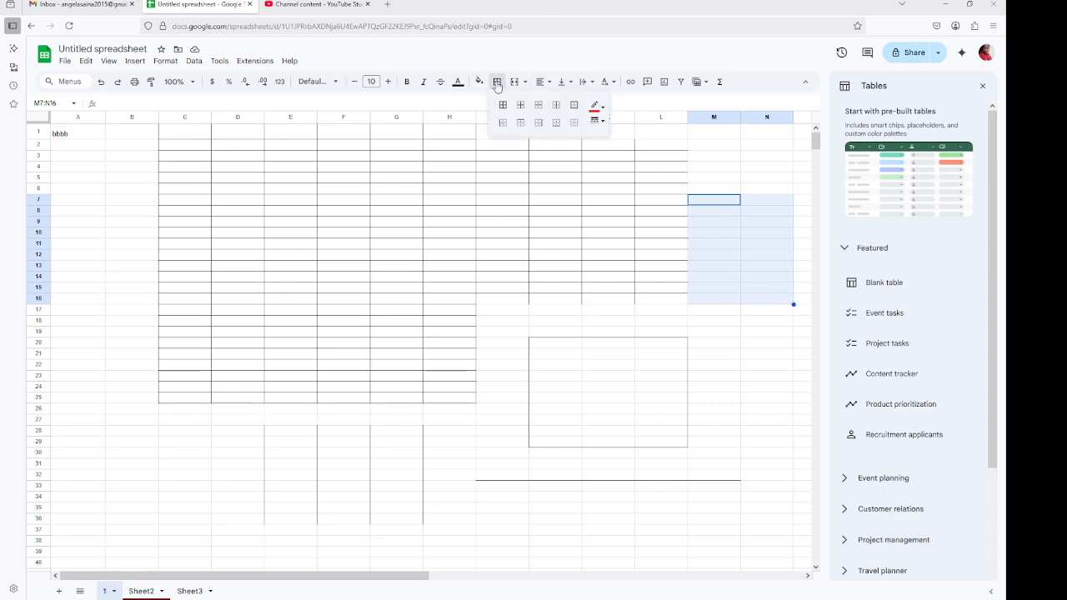
pyautogui.click(503, 105)
pyautogui.click(779, 354)
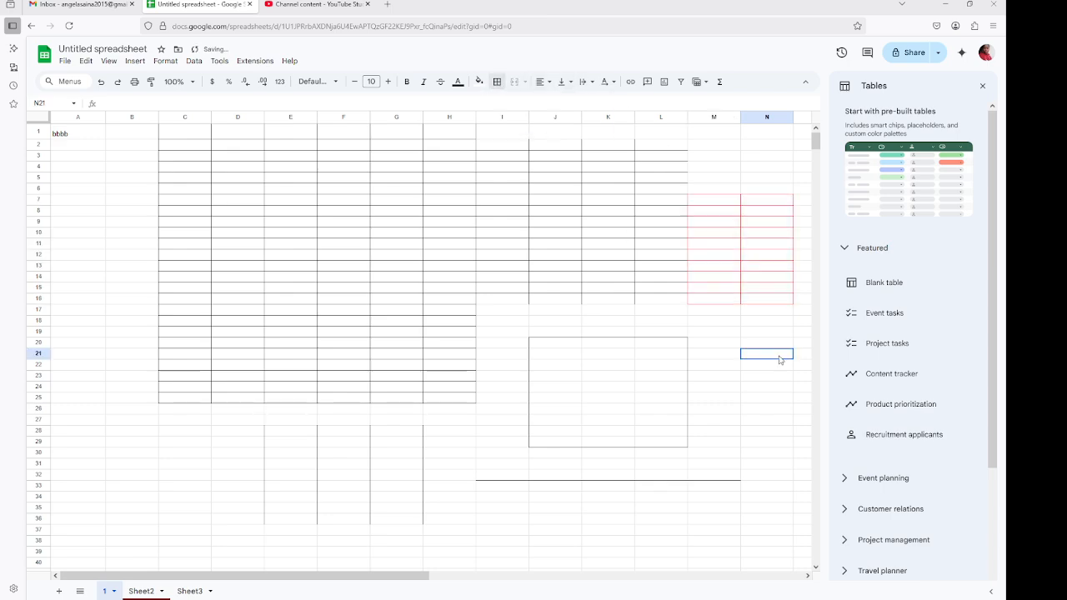
# Step: Apply magenta borders to all cells in the range A28:C37
pyautogui.moveTo(97, 434); pyautogui.dragTo(200, 531)
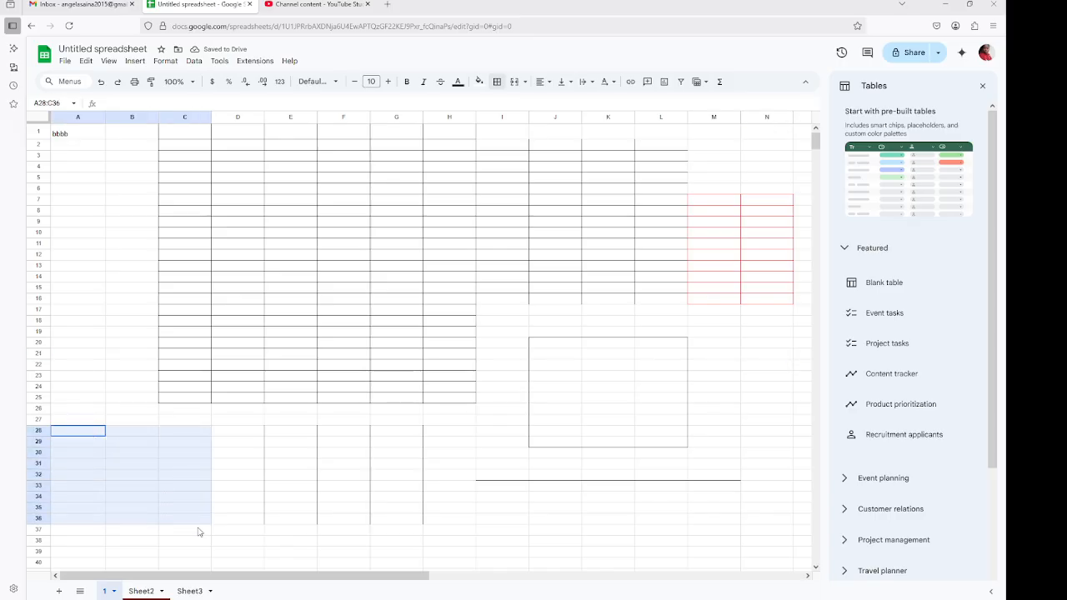
pyautogui.click(498, 82)
pyautogui.click(598, 106)
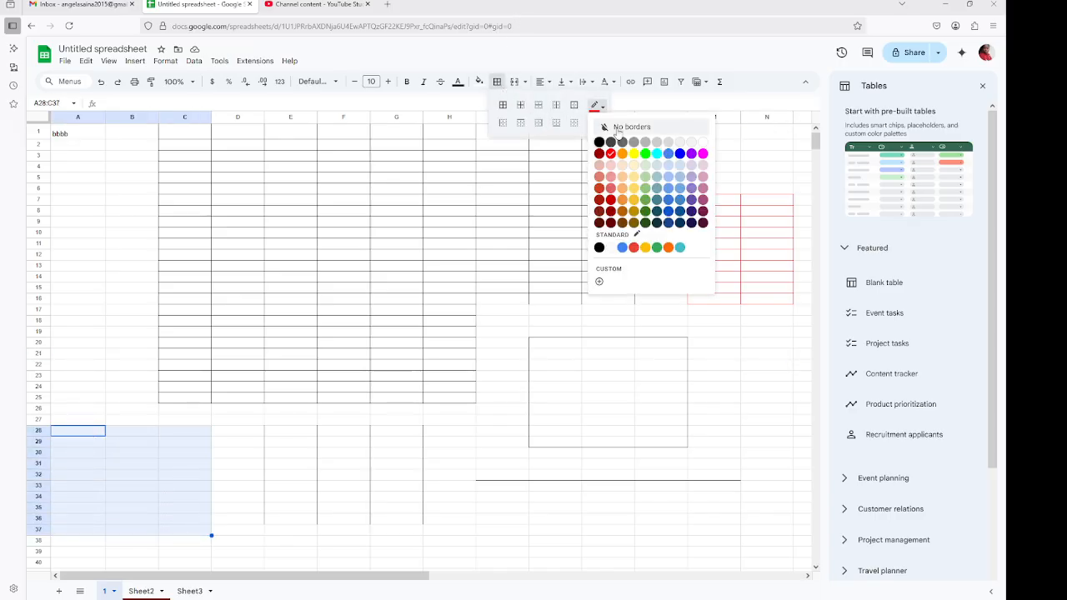
pyautogui.click(703, 155)
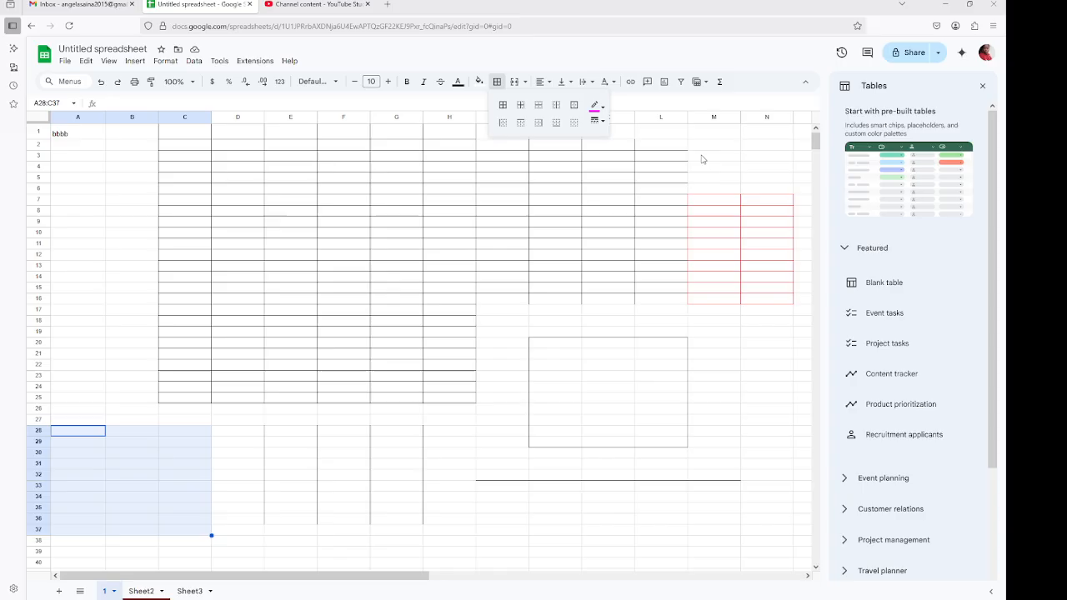
pyautogui.click(503, 107)
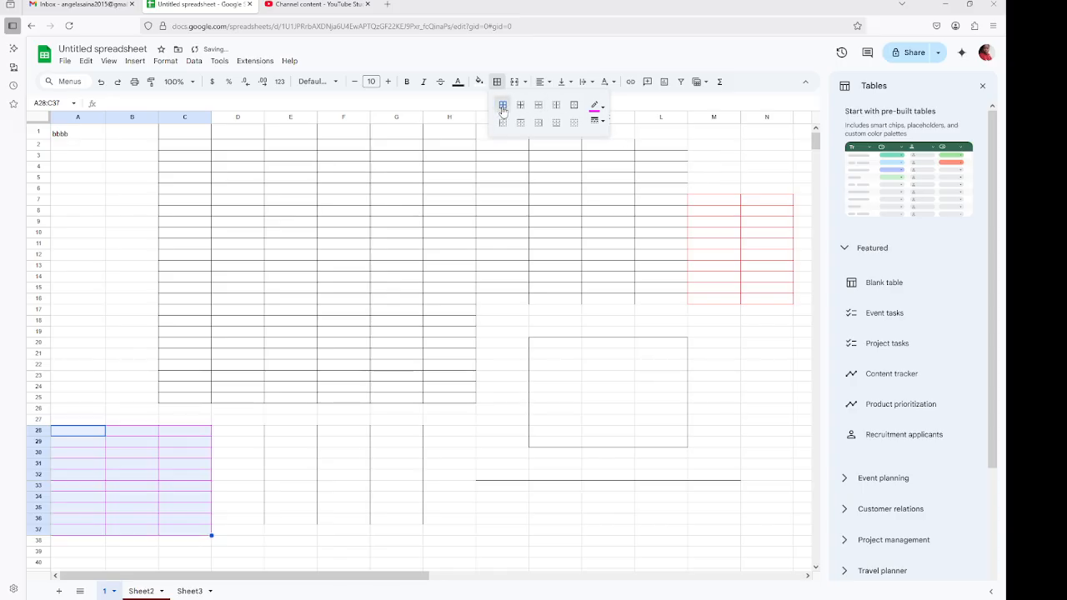
pyautogui.click(608, 297)
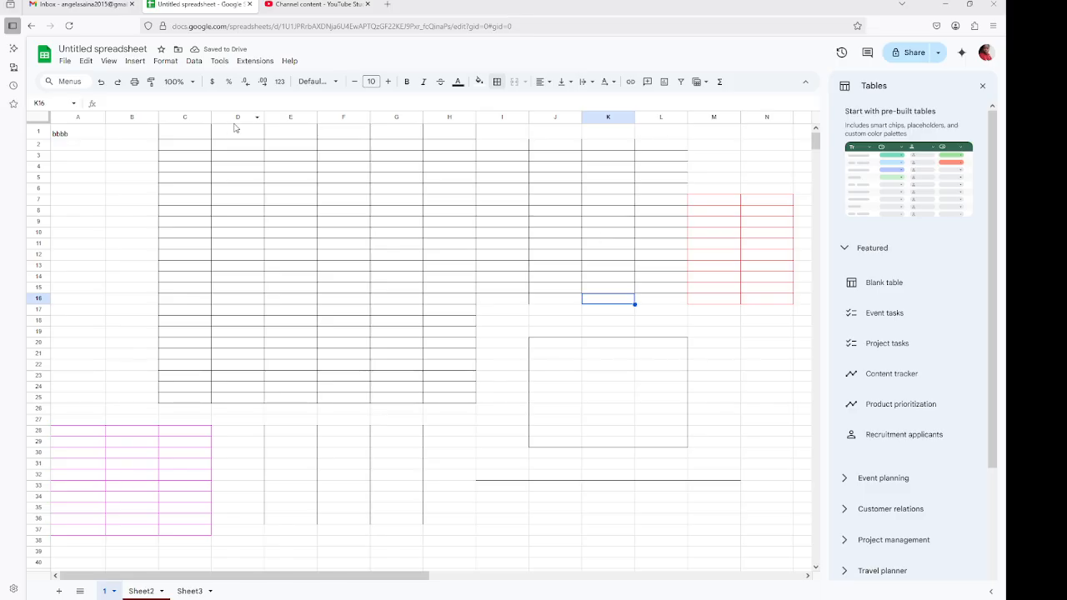
# Step: Undo the last six border changes, back through the inner borders of I2:L16
pyautogui.click(100, 81)
pyautogui.click(100, 82)
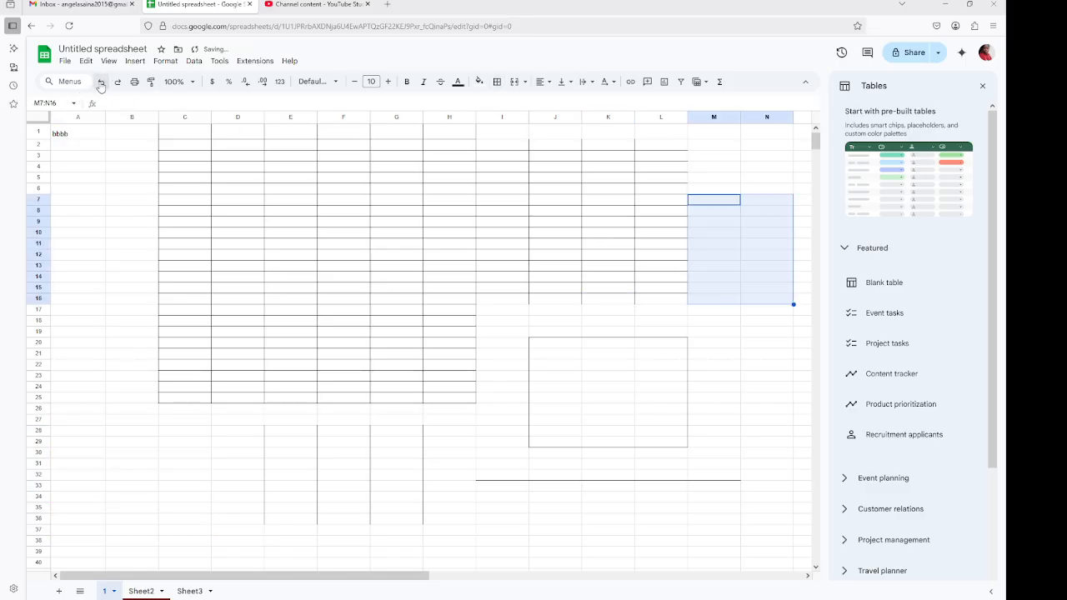
pyautogui.click(100, 82)
pyautogui.click(100, 82)
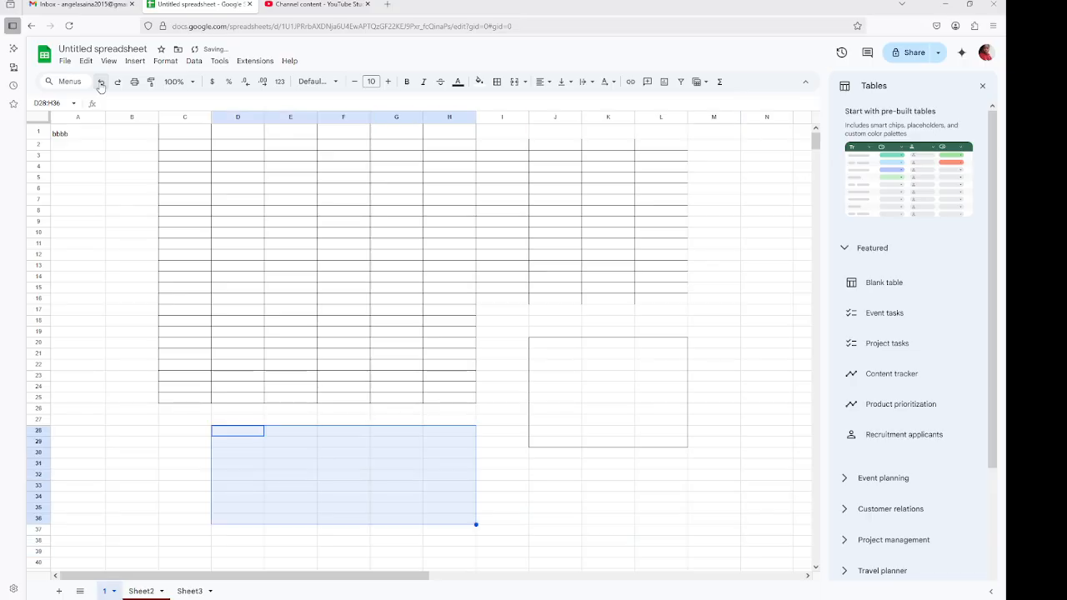
pyautogui.click(100, 82)
pyautogui.click(100, 82)
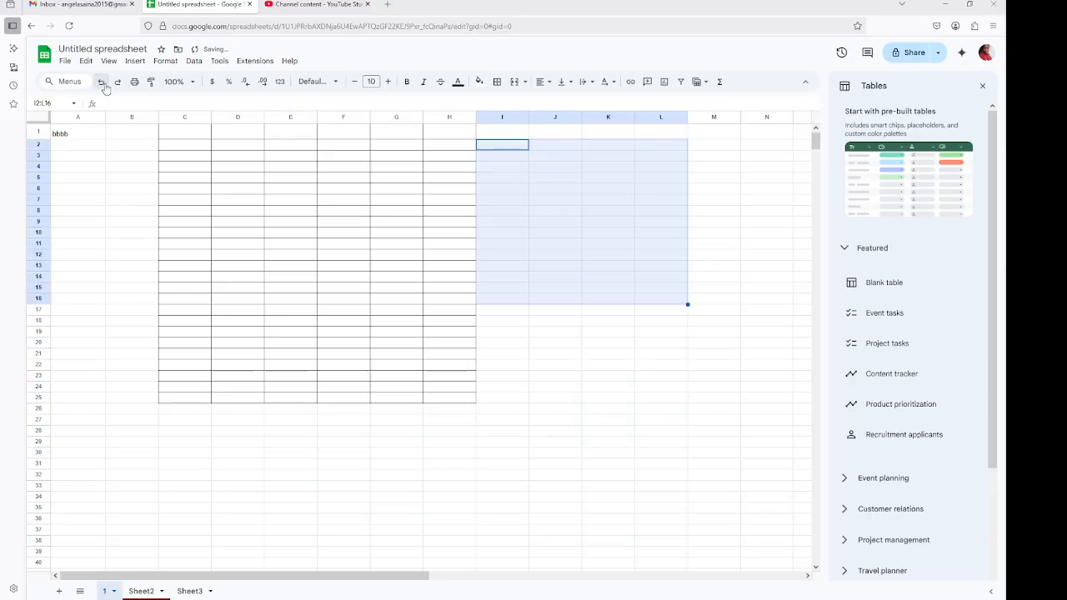
# Step: Redo the undone border changes, up to the magenta borders on A28:C37
pyautogui.click(118, 81)
pyautogui.click(118, 81)
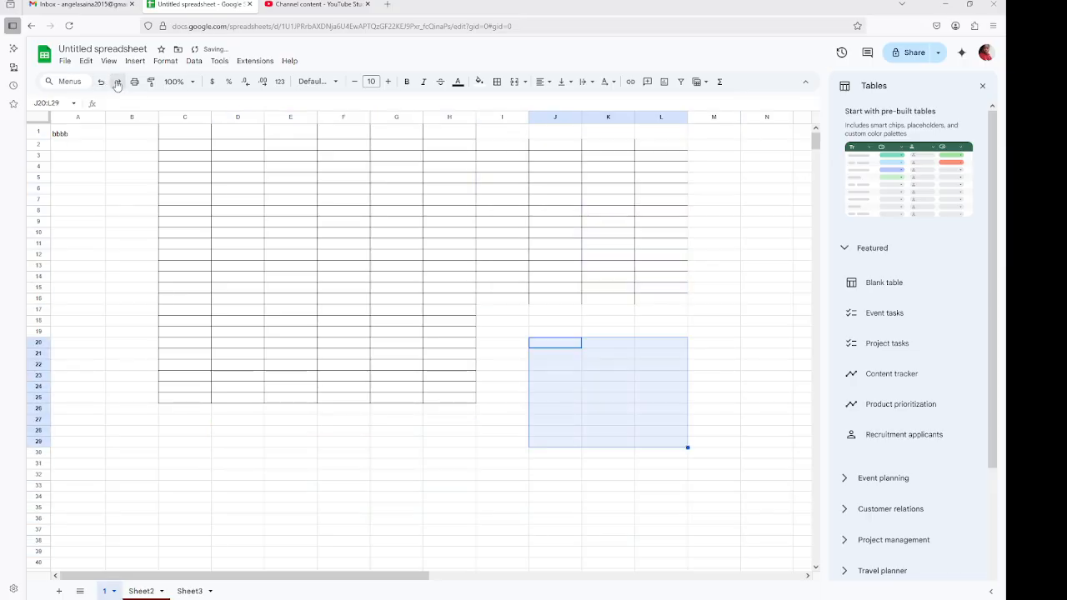
pyautogui.click(118, 81)
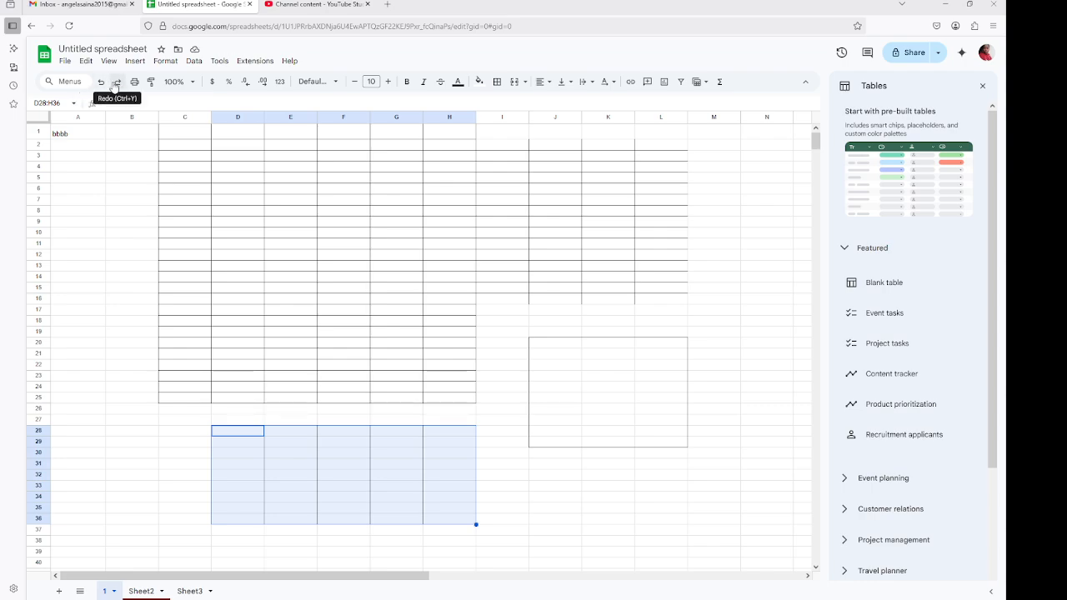
pyautogui.click(116, 83)
pyautogui.click(116, 82)
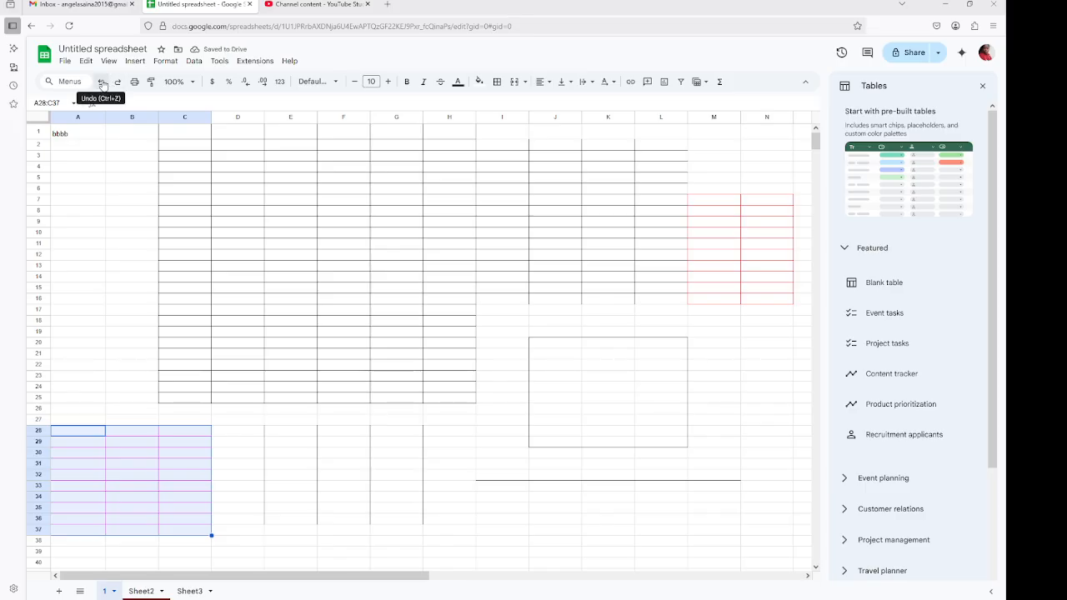
# Step: Undo all the border changes and the recent merge edits, back to the merged block C1:H6
pyautogui.click(101, 81)
pyautogui.click(101, 82)
pyautogui.click(101, 82)
pyautogui.click(101, 82)
pyautogui.click(101, 81)
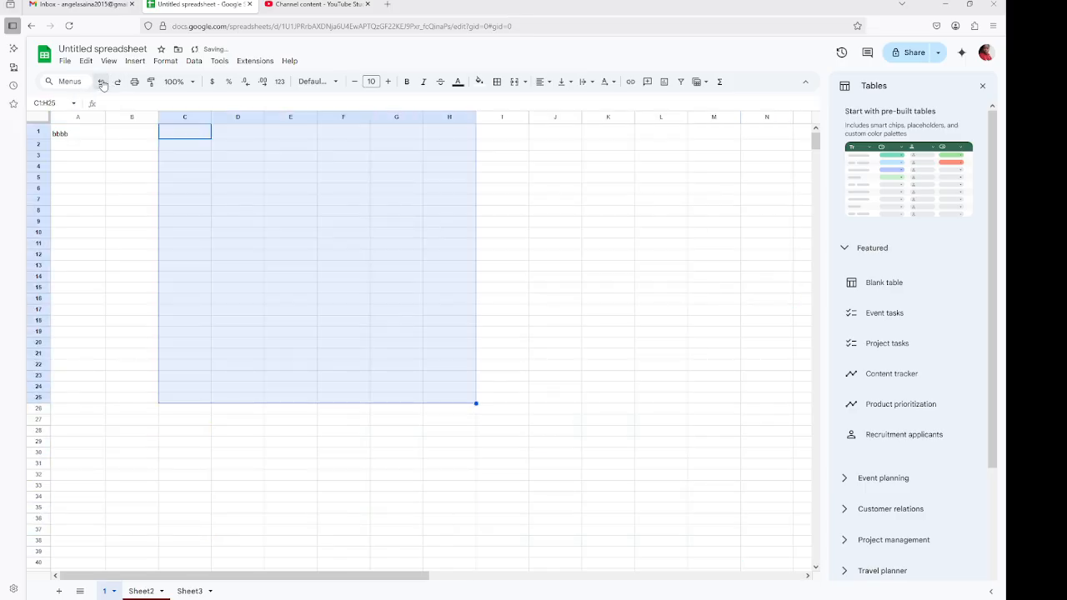
pyautogui.click(101, 82)
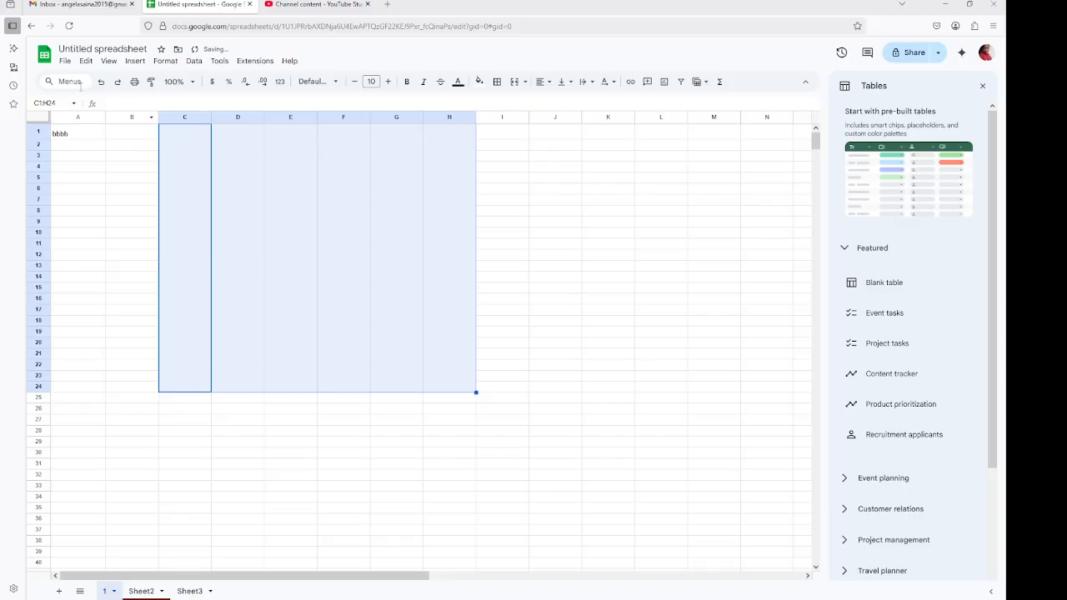
pyautogui.click(101, 81)
pyautogui.click(100, 82)
pyautogui.click(101, 82)
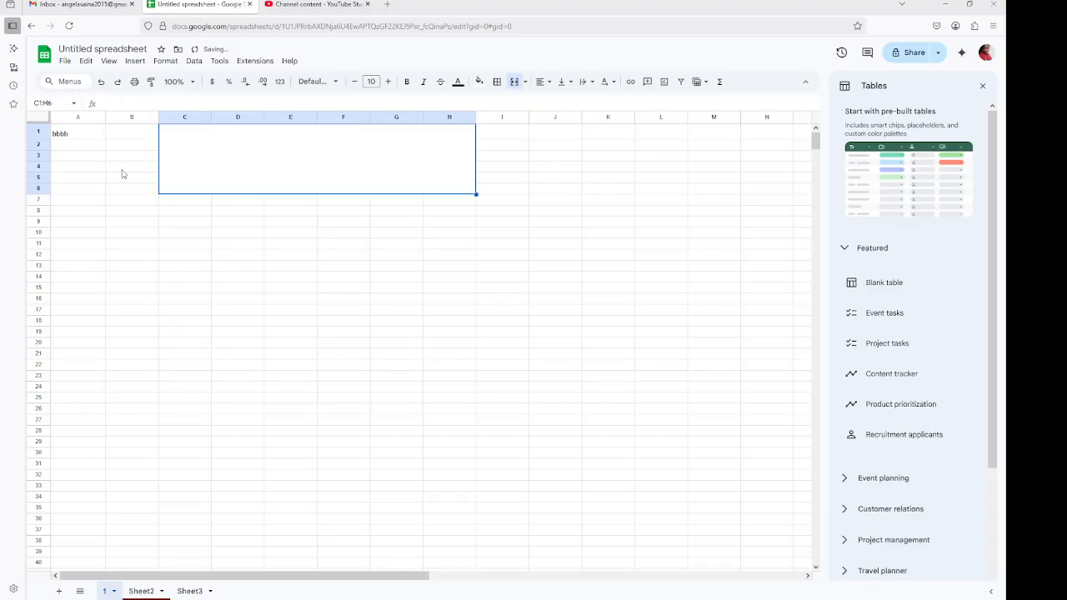
pyautogui.click(105, 148)
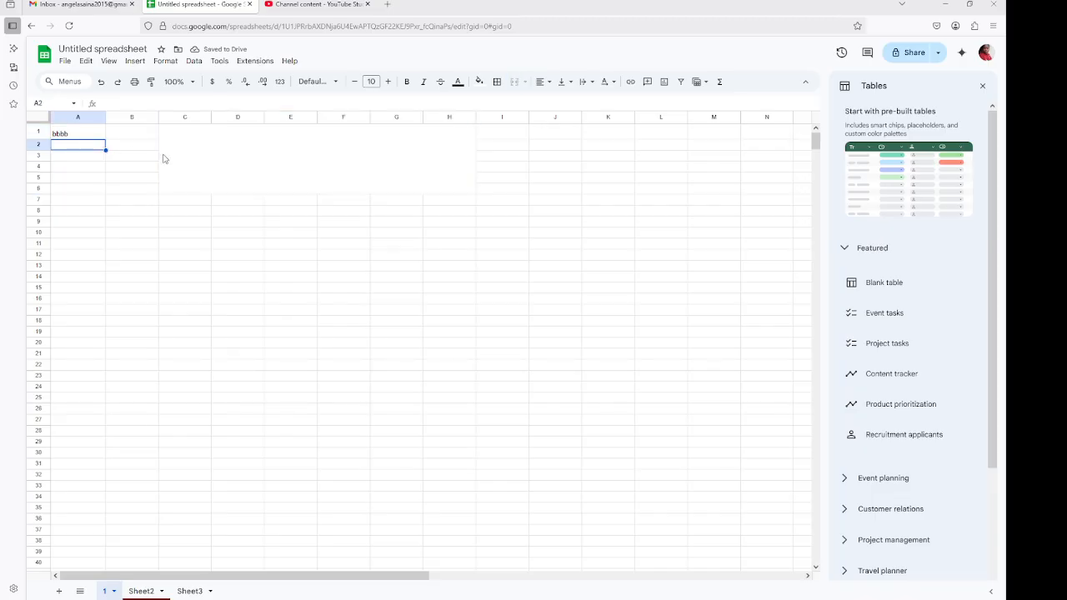
# Step: Undo the remaining earlier edits, including the bbbb entry in A1 and the addition of Sheet3
pyautogui.click(101, 82)
pyautogui.click(101, 83)
pyautogui.click(101, 83)
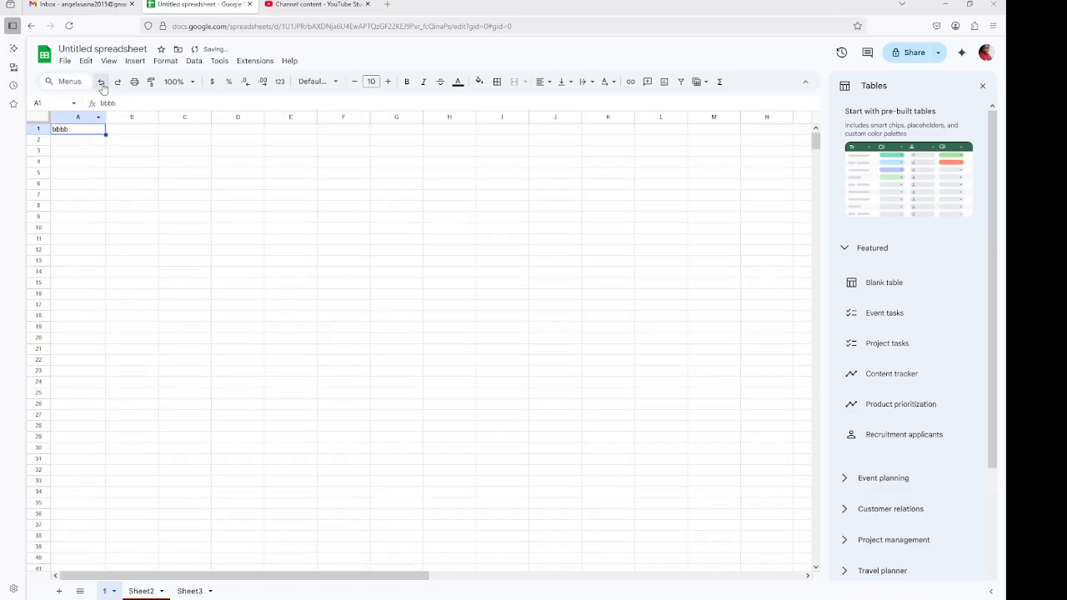
pyautogui.click(101, 82)
pyautogui.click(101, 83)
pyautogui.click(101, 83)
pyautogui.click(101, 82)
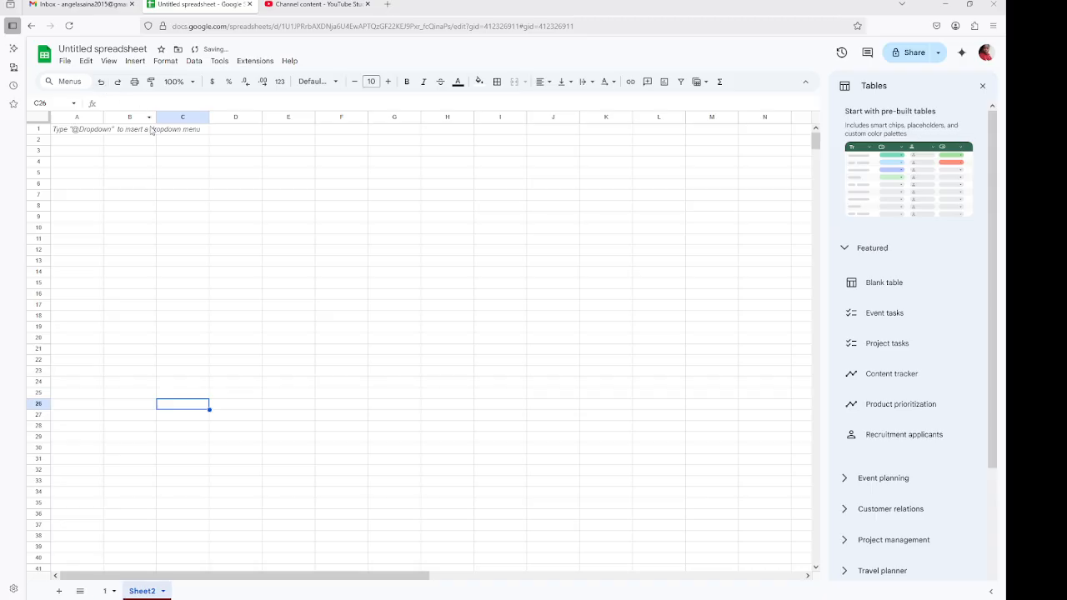
pyautogui.click(257, 207)
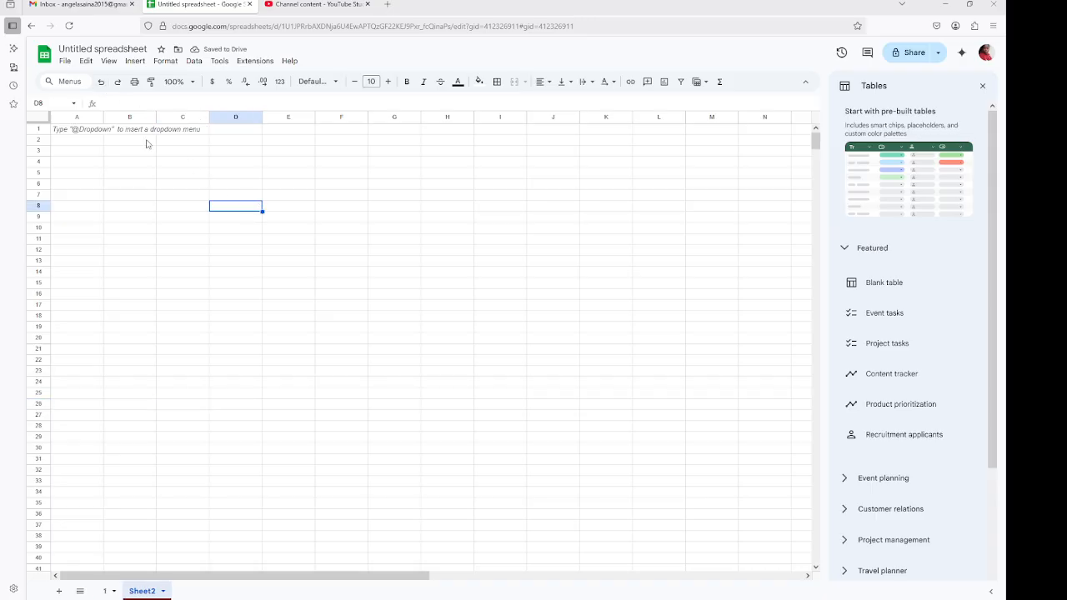
pyautogui.click(321, 176)
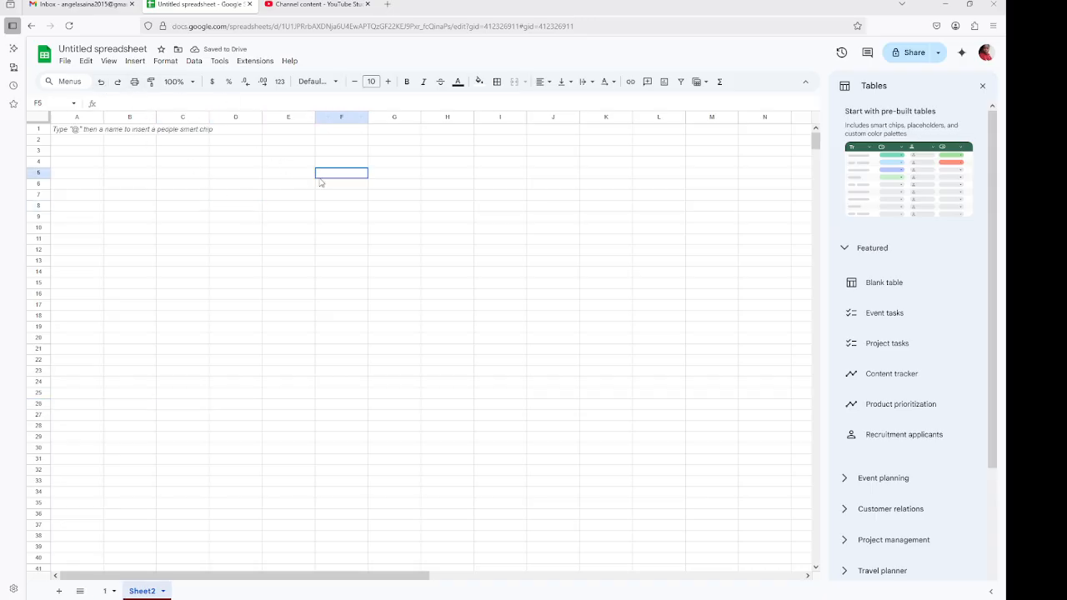
# Step: Open the Import file dialog to view the files in My Drive, and close it without importing
pyautogui.click(70, 82)
pyautogui.click(98, 203)
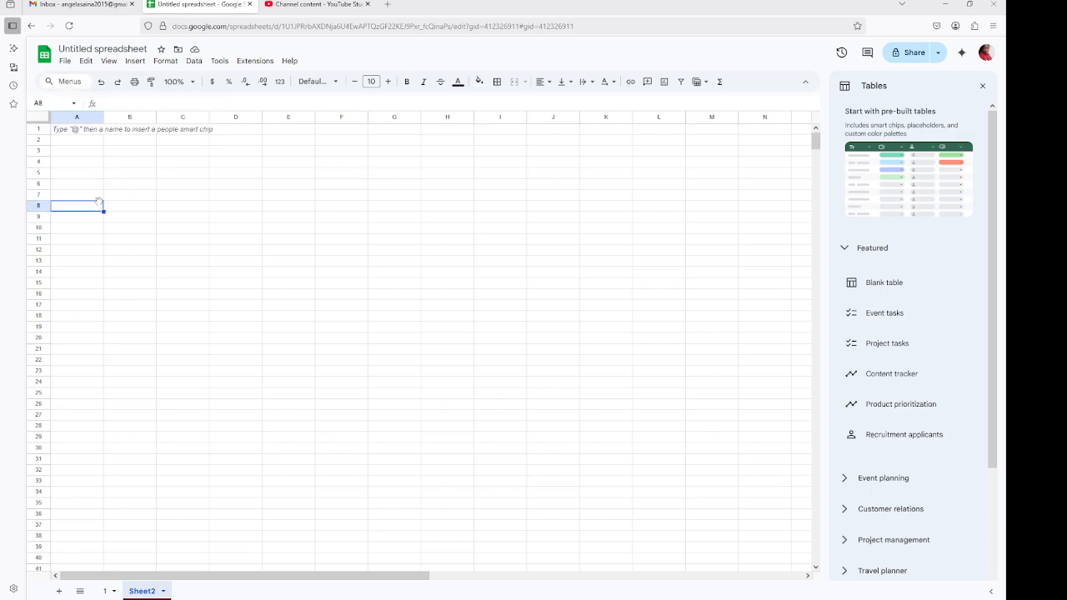
pyautogui.click(69, 81)
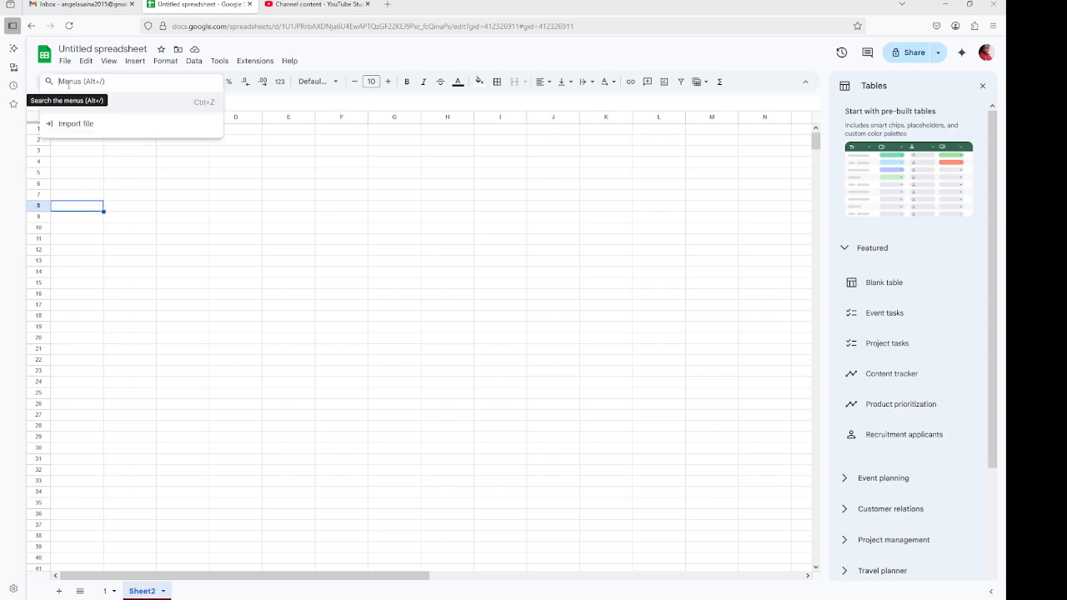
pyautogui.click(77, 124)
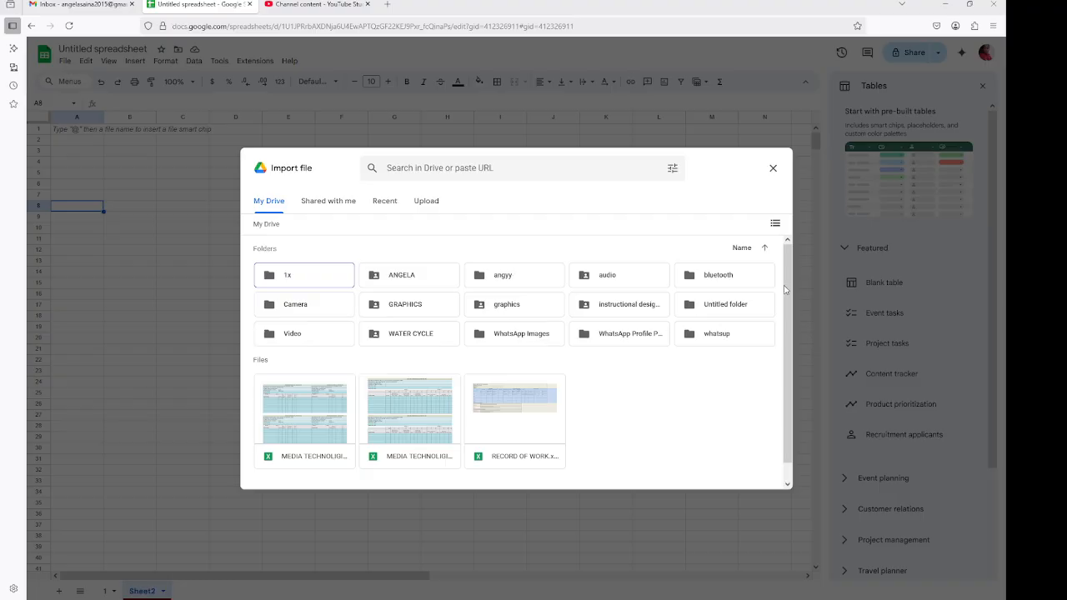
pyautogui.click(774, 171)
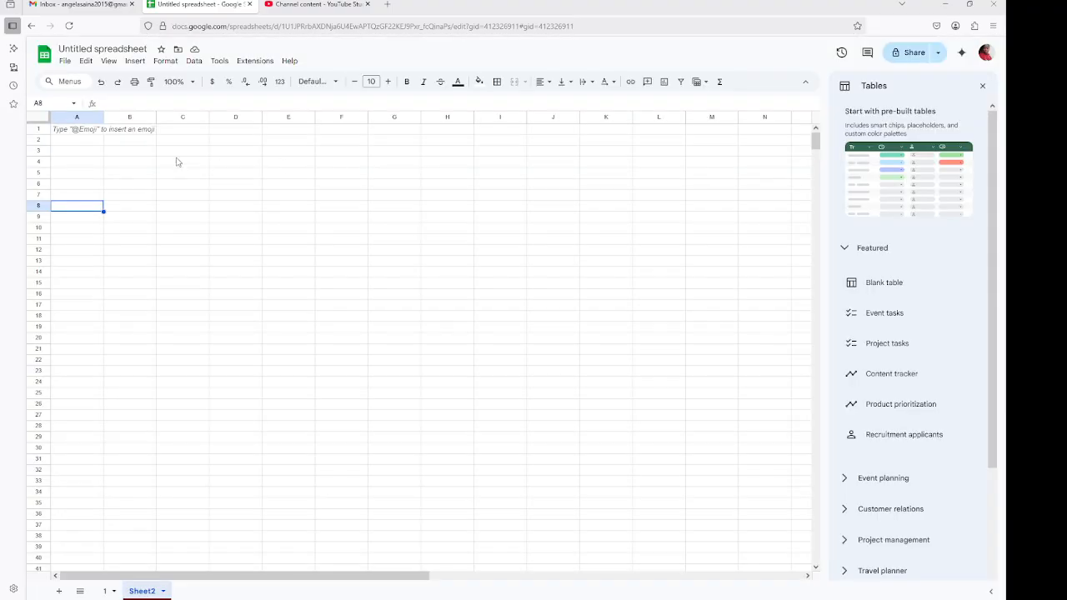
# Step: Look over the file's email and sharing options, and review the print range and paper size choices in the print settings
pyautogui.click(64, 61)
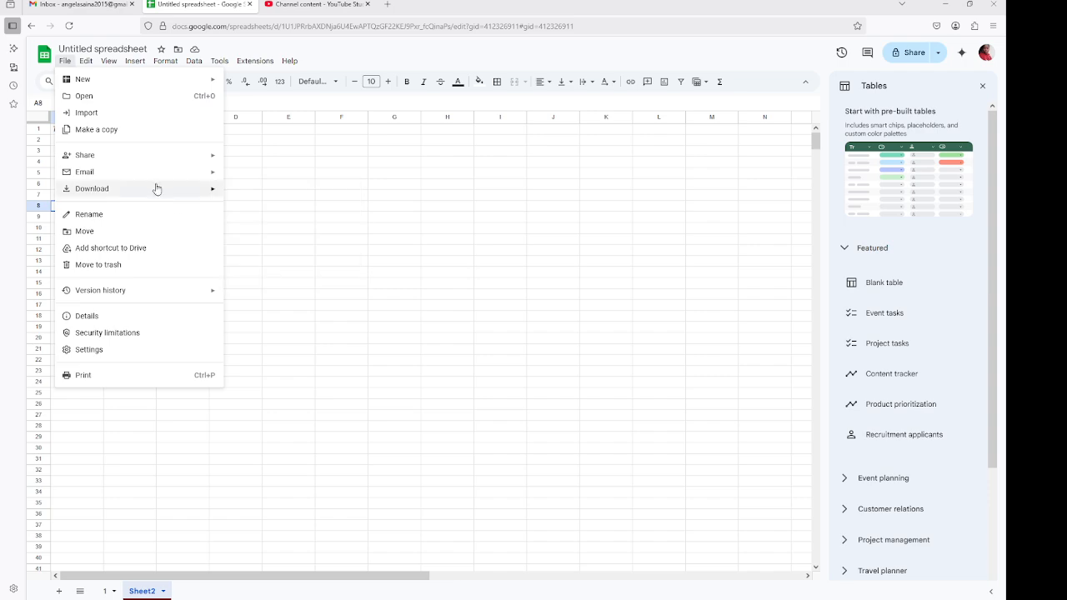
pyautogui.moveTo(159, 179)
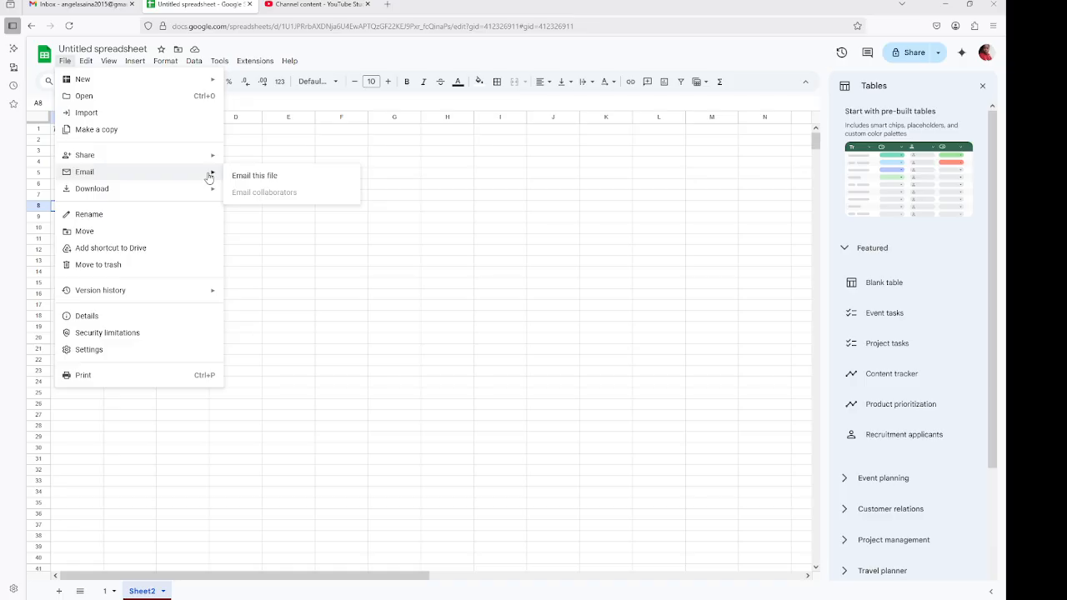
pyautogui.moveTo(212, 161)
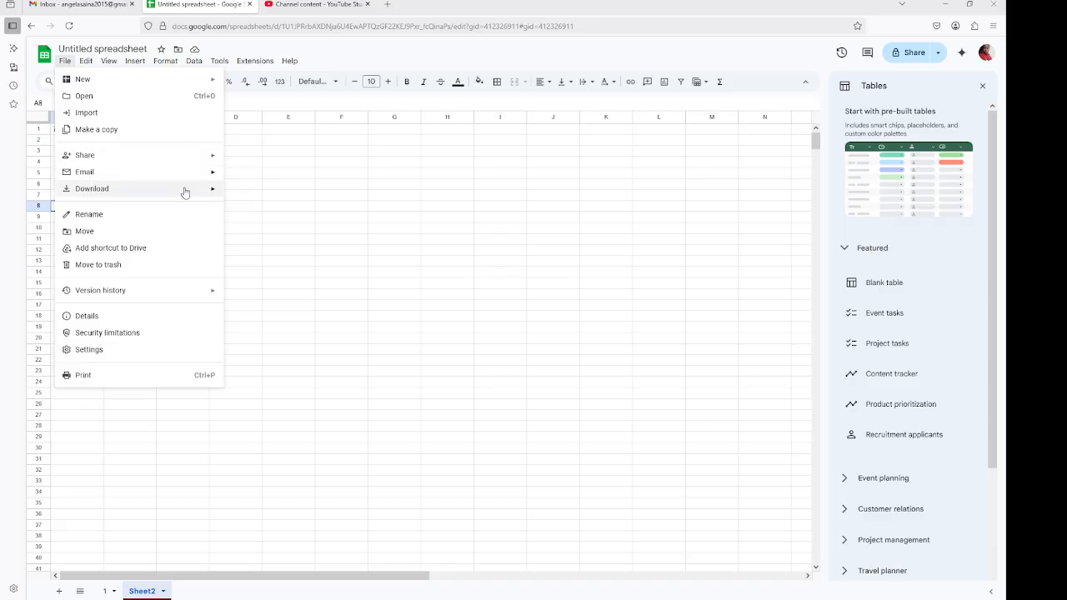
pyautogui.click(173, 379)
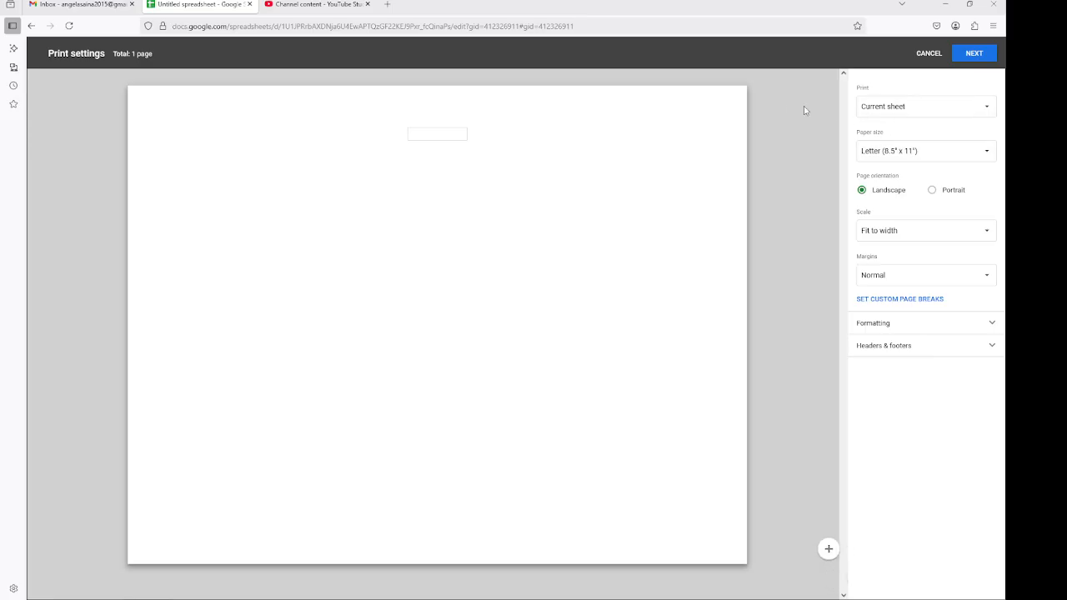
pyautogui.click(910, 112)
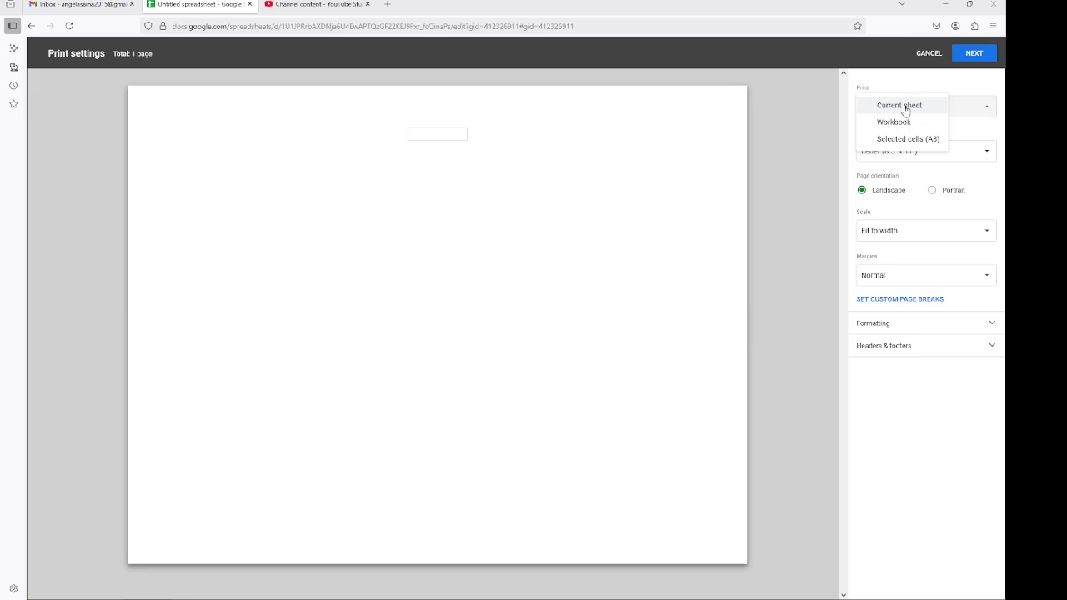
pyautogui.click(959, 135)
pyautogui.click(966, 136)
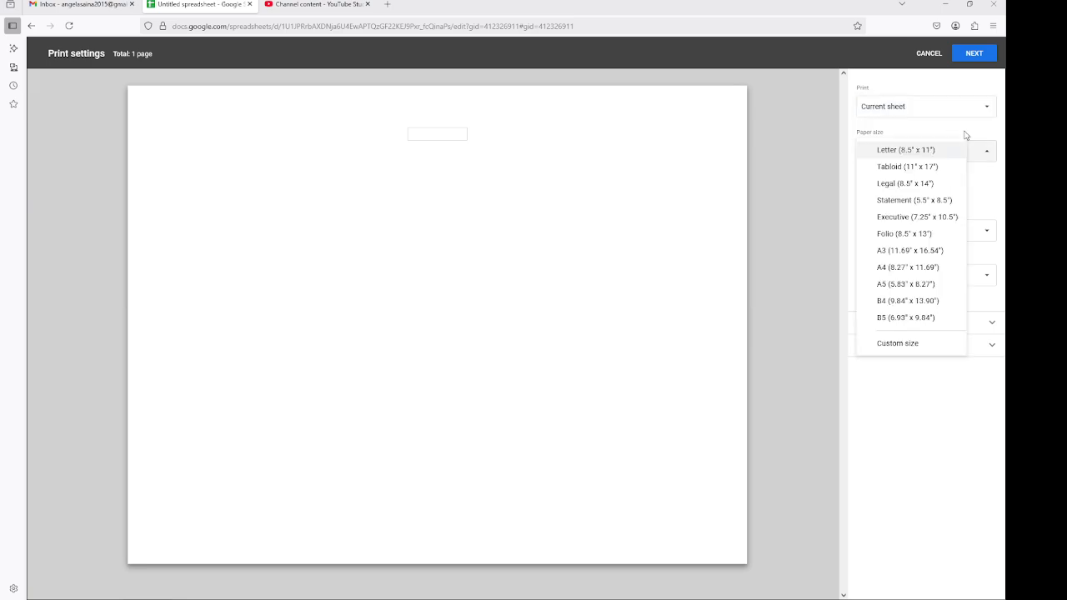
pyautogui.click(959, 150)
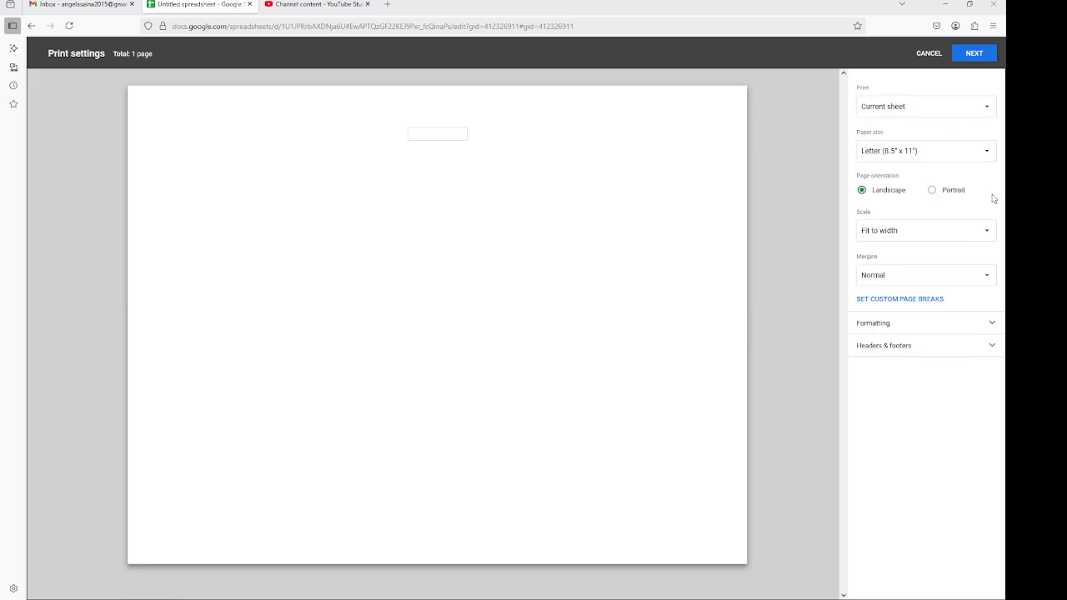
pyautogui.click(933, 153)
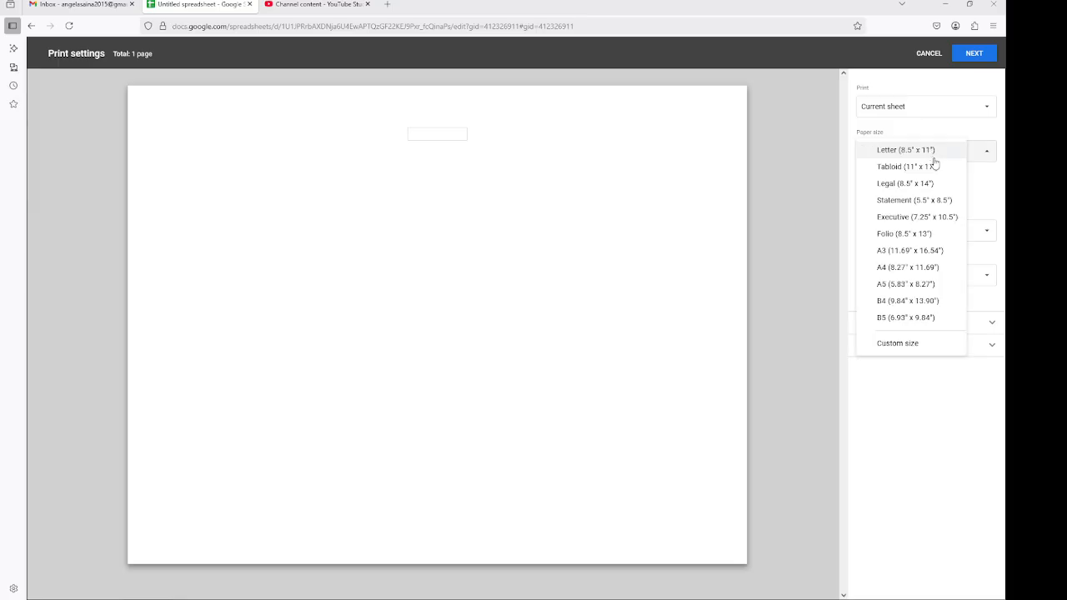
pyautogui.click(976, 196)
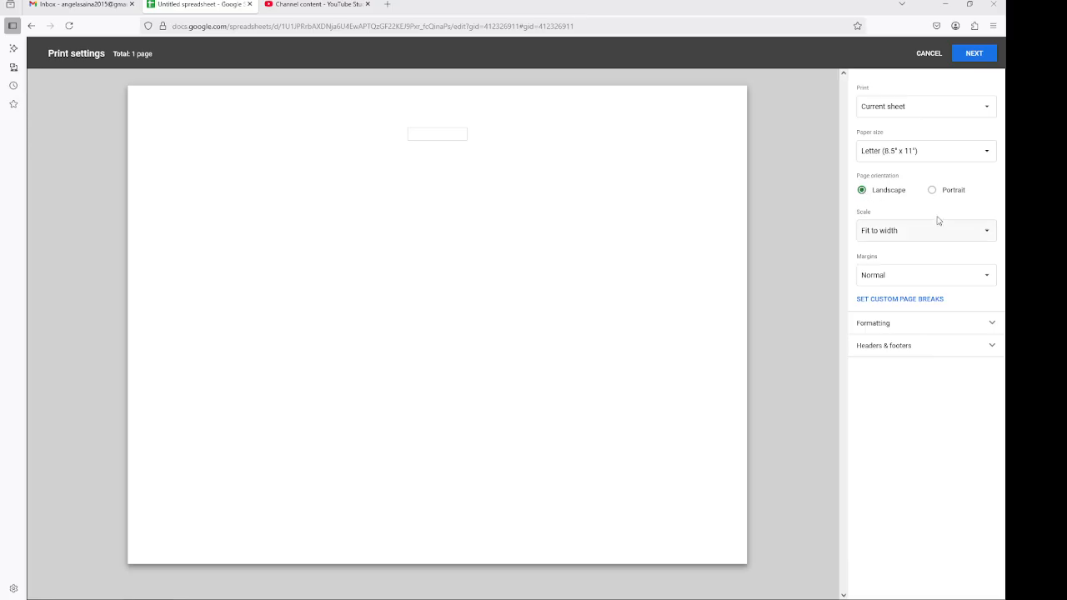
# Step: Review the scale choices and the header and footer options in the print settings, and close them without printing
pyautogui.click(963, 239)
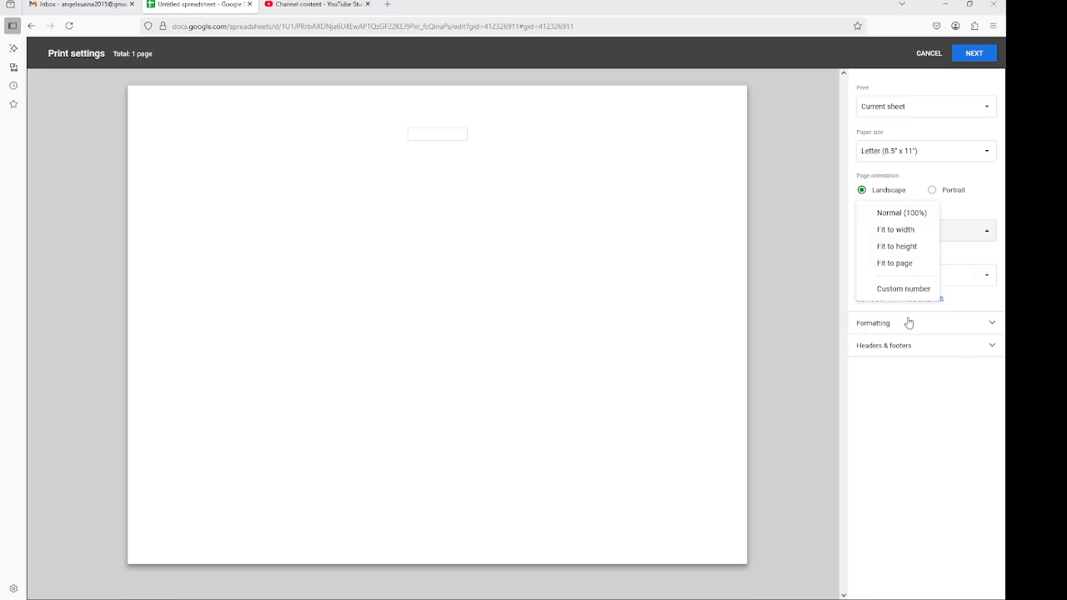
pyautogui.click(925, 397)
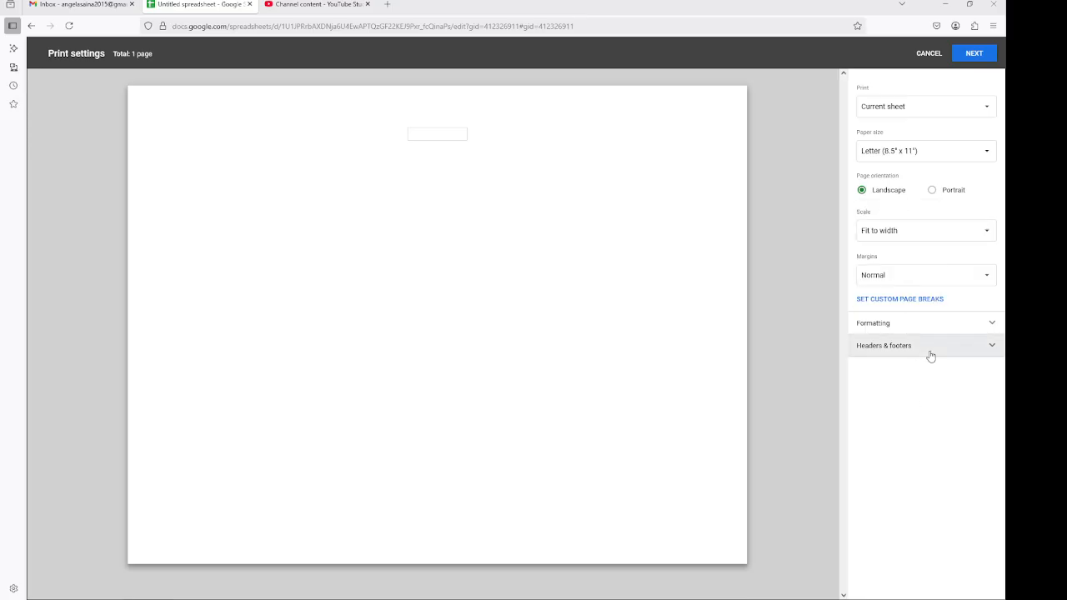
pyautogui.click(930, 354)
pyautogui.click(931, 354)
pyautogui.click(924, 353)
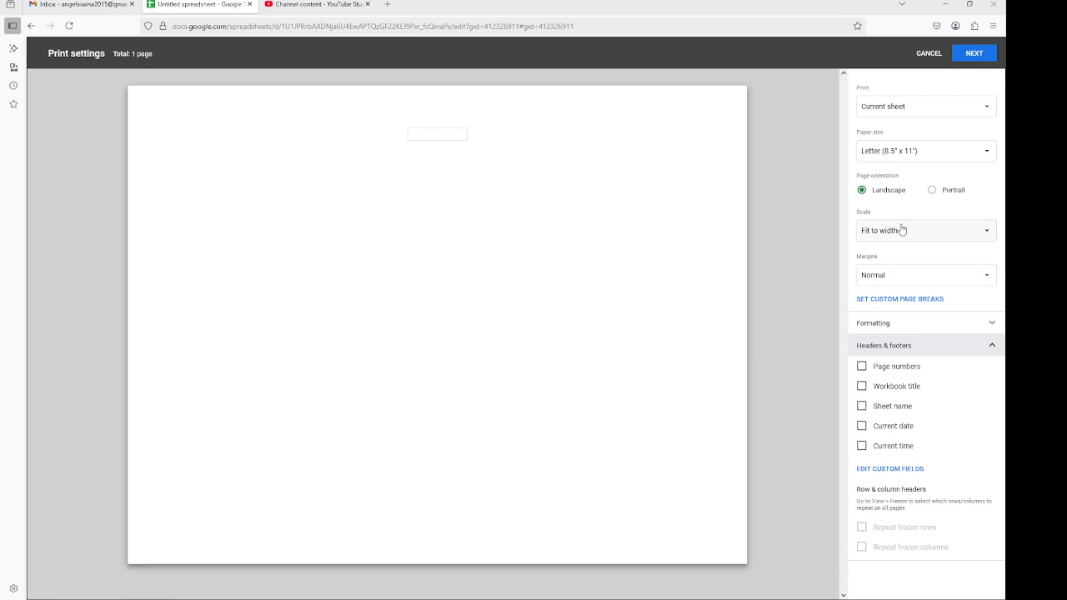
pyautogui.click(929, 53)
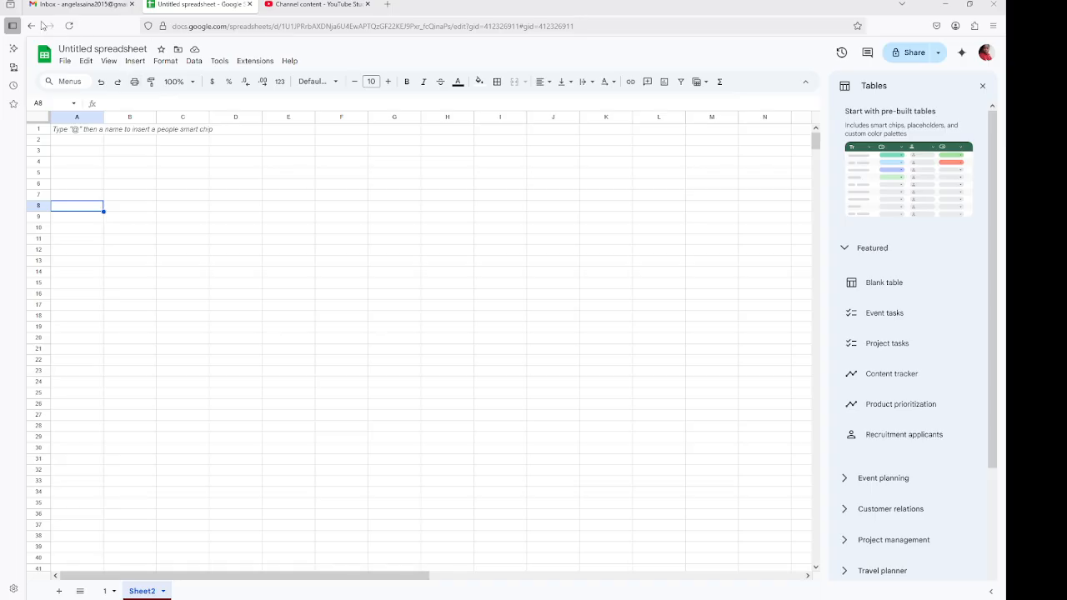
# Step: Select G11:G12, open the print settings again, and return to the sheet without printing
pyautogui.click(64, 61)
pyautogui.click(377, 252)
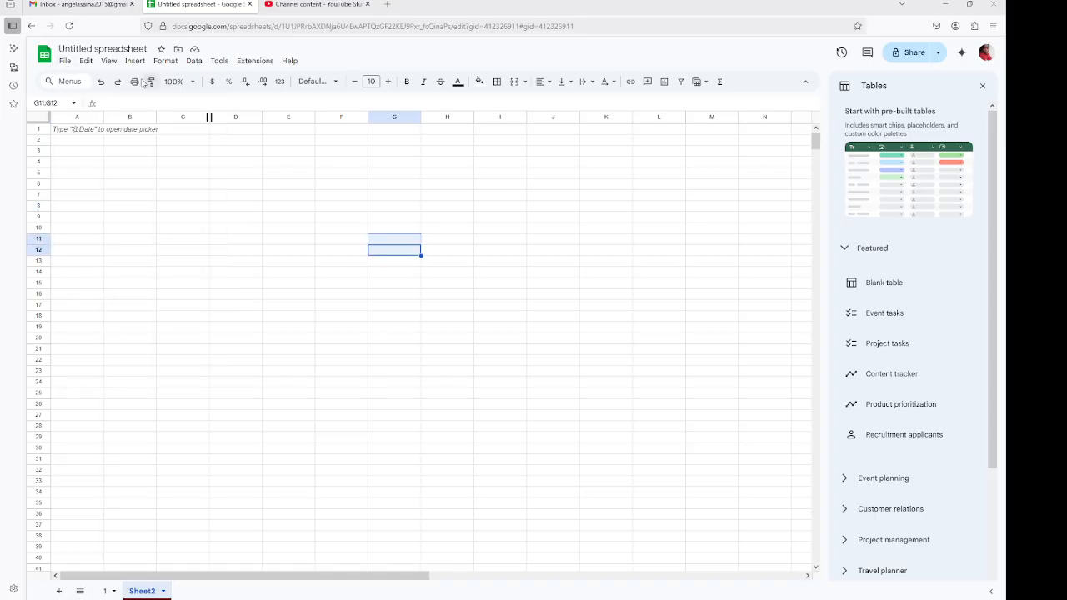
pyautogui.click(135, 81)
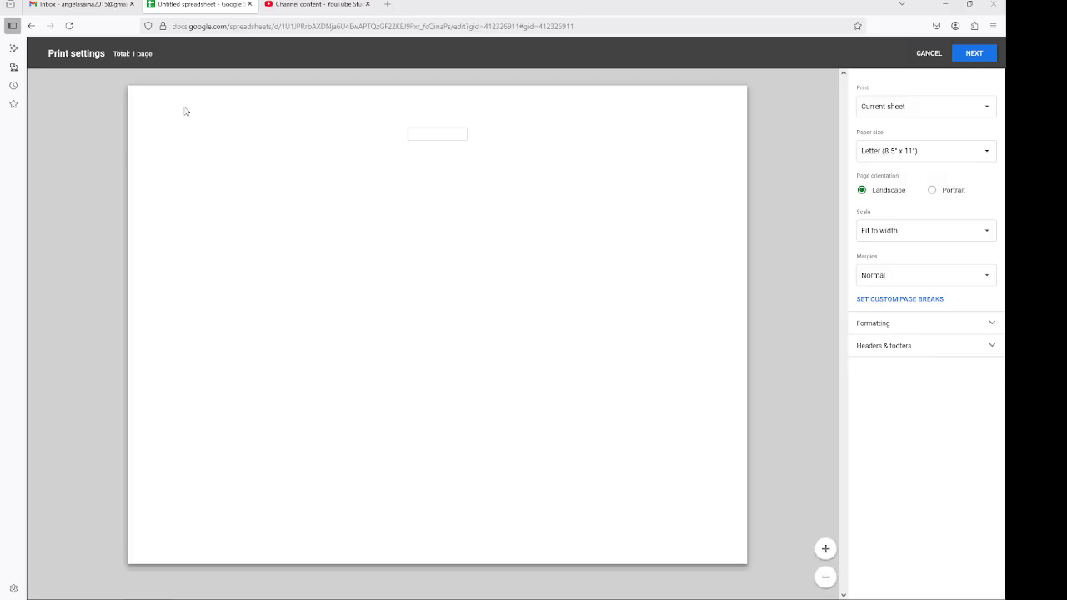
pyautogui.click(930, 55)
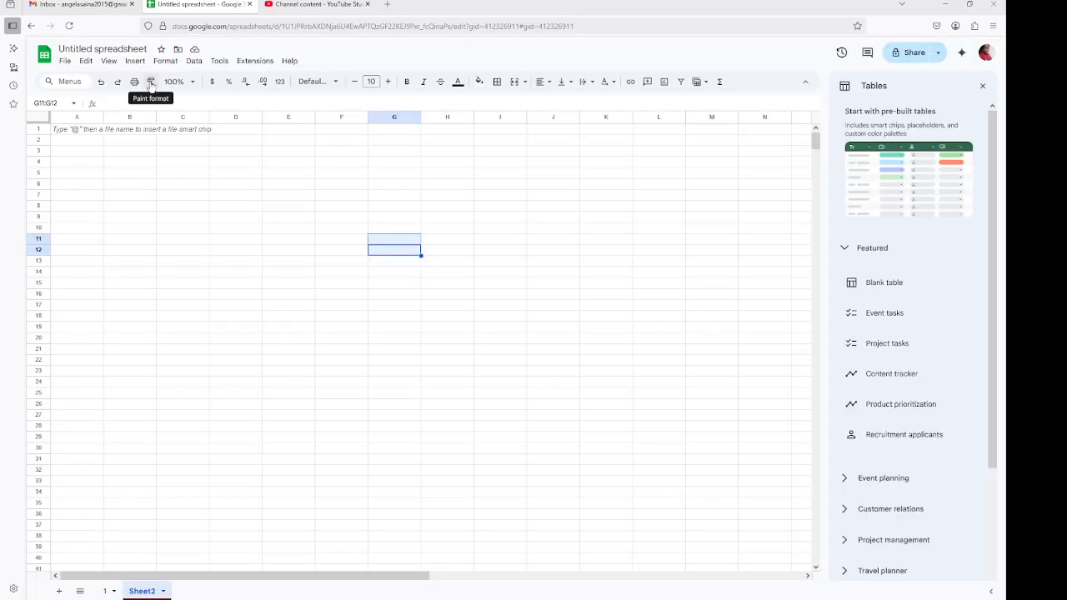
# Step: Zoom the sheet to 50%, to 75% and back to 100%
pyautogui.click(194, 81)
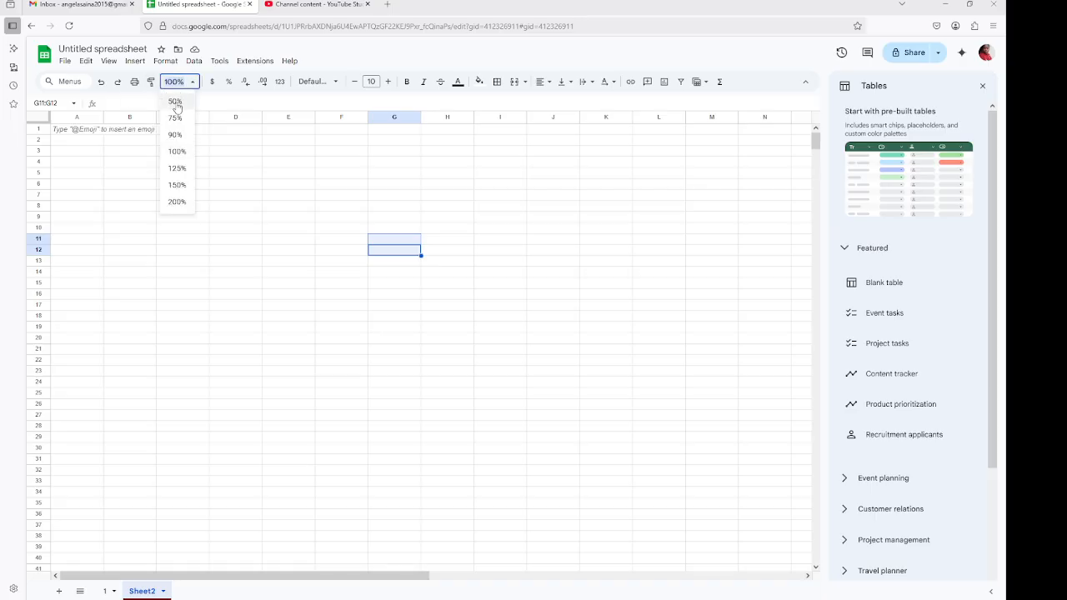
pyautogui.click(176, 103)
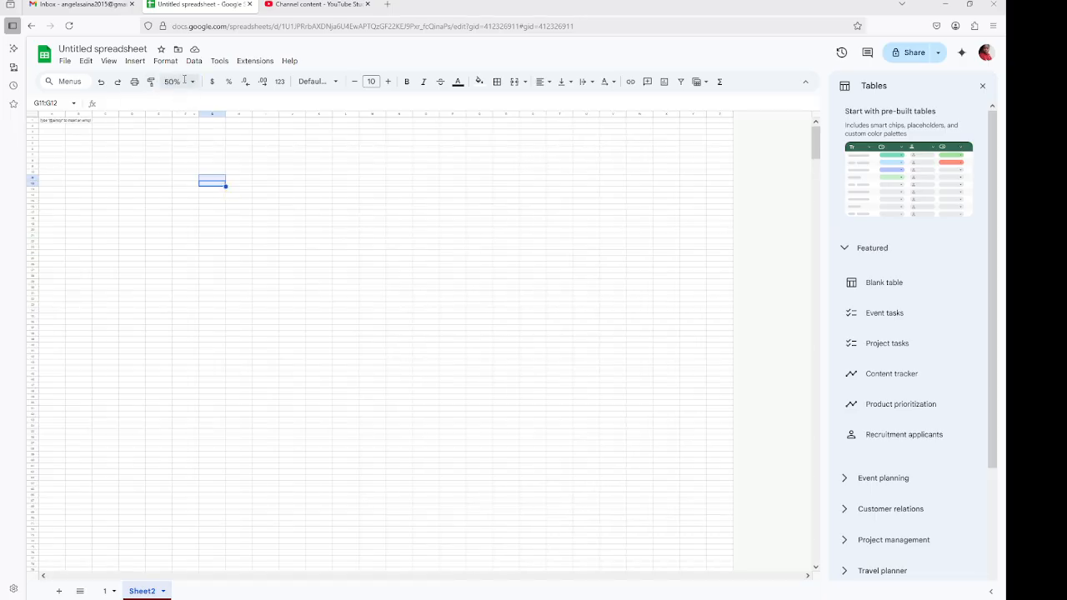
pyautogui.click(194, 82)
pyautogui.click(180, 119)
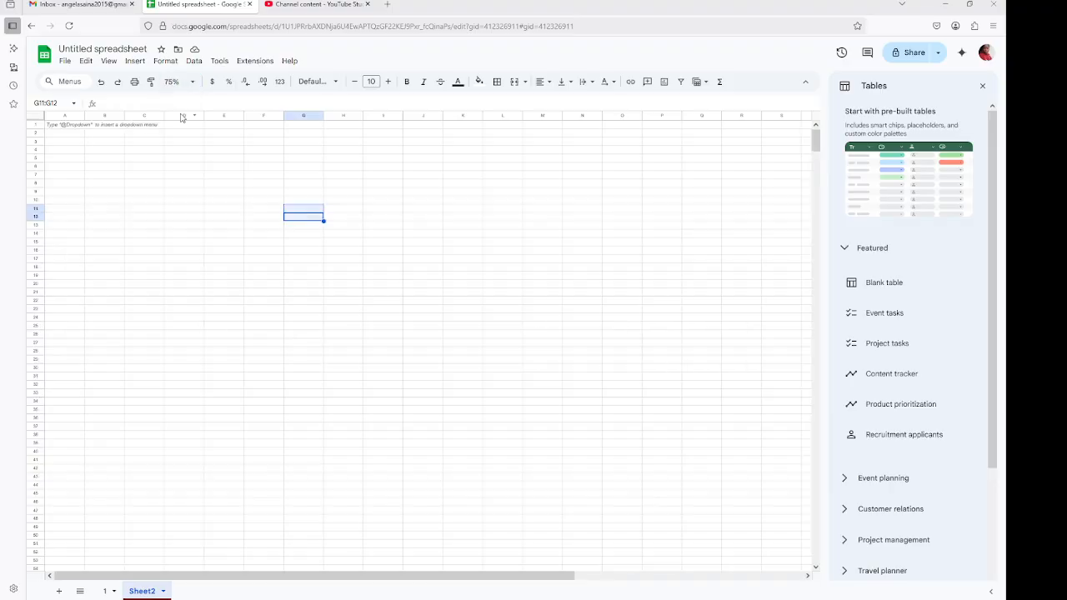
pyautogui.click(189, 83)
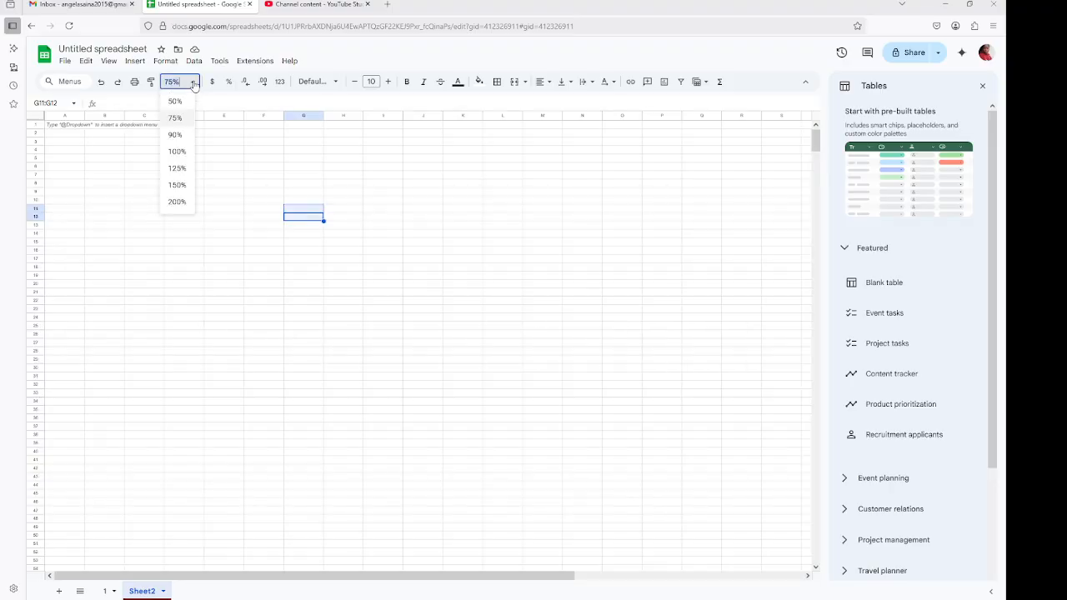
pyautogui.click(178, 153)
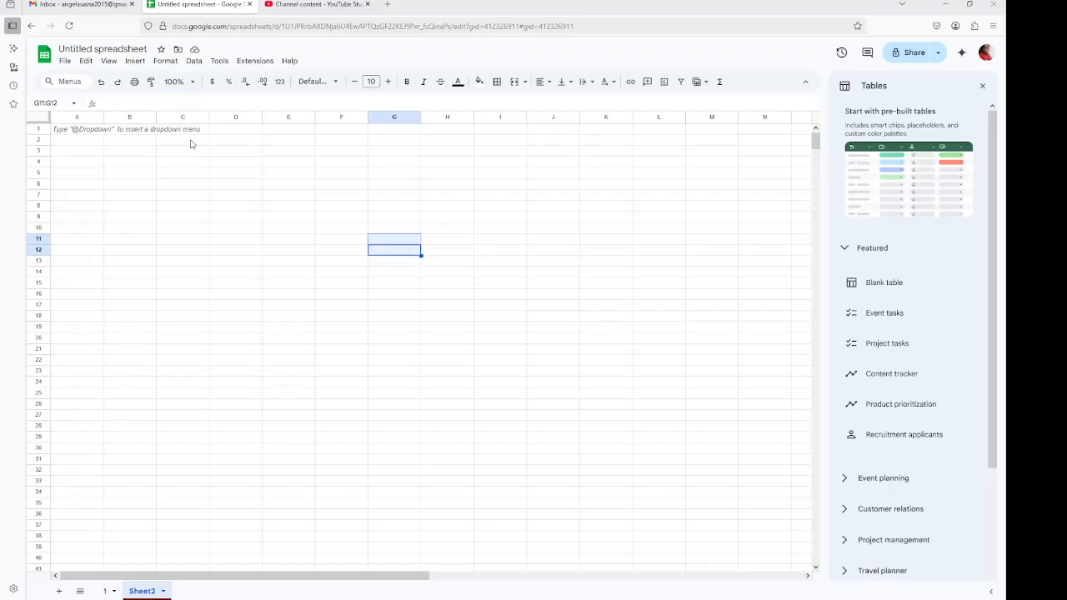
# Step: Try the sheet zoom at 50% and 125%, and set it to 150%
pyautogui.click(192, 81)
pyautogui.click(176, 102)
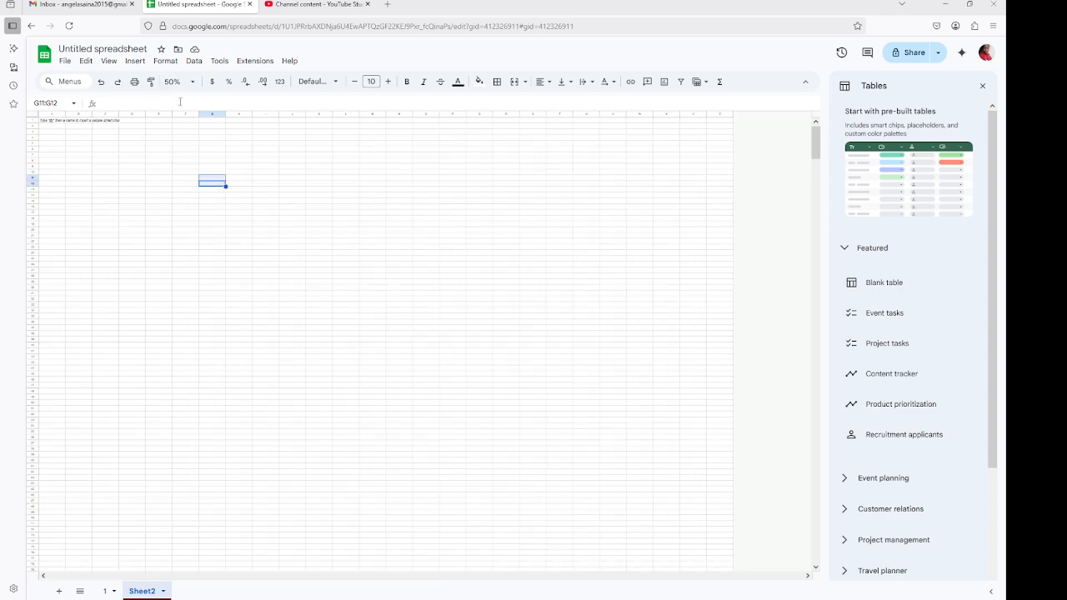
pyautogui.click(191, 82)
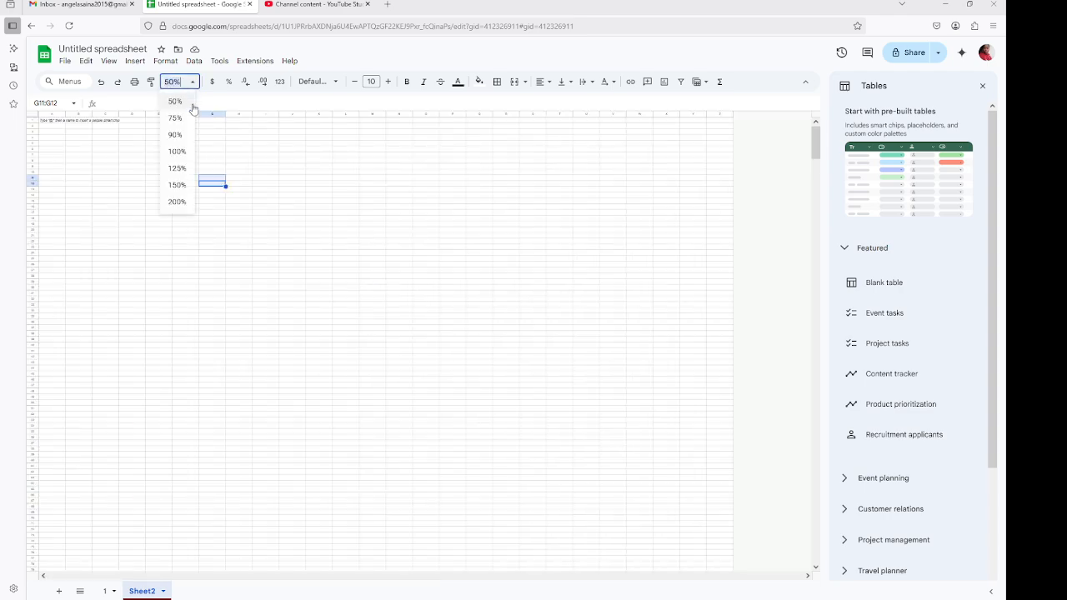
pyautogui.click(177, 168)
pyautogui.click(190, 82)
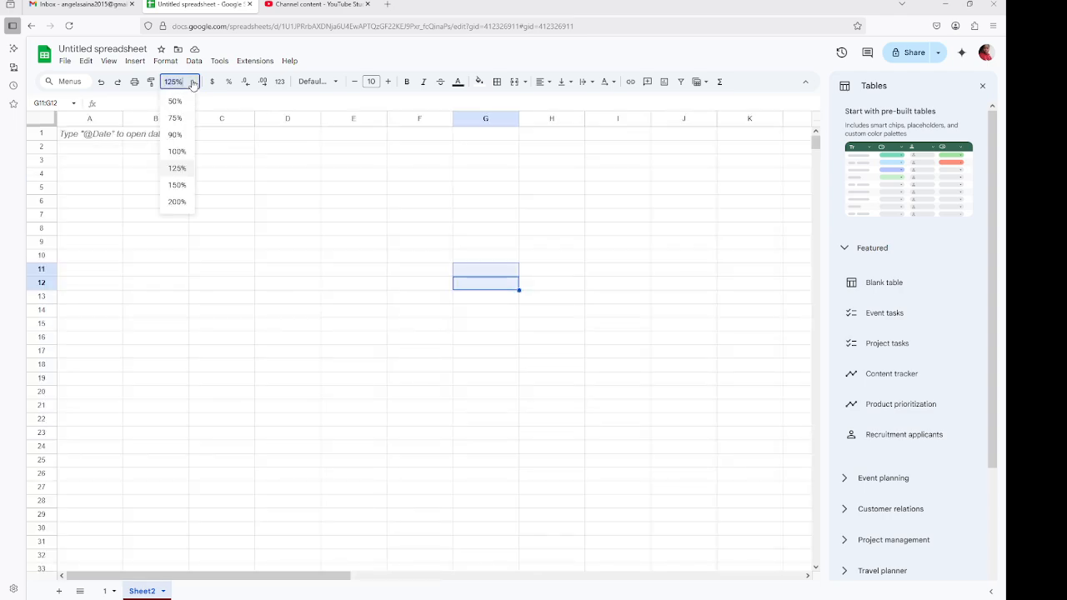
pyautogui.click(177, 185)
# Step: Apply the currency format to cell C4, and enter 6, 8 and 7 in cells D4 to D6
pyautogui.click(229, 192)
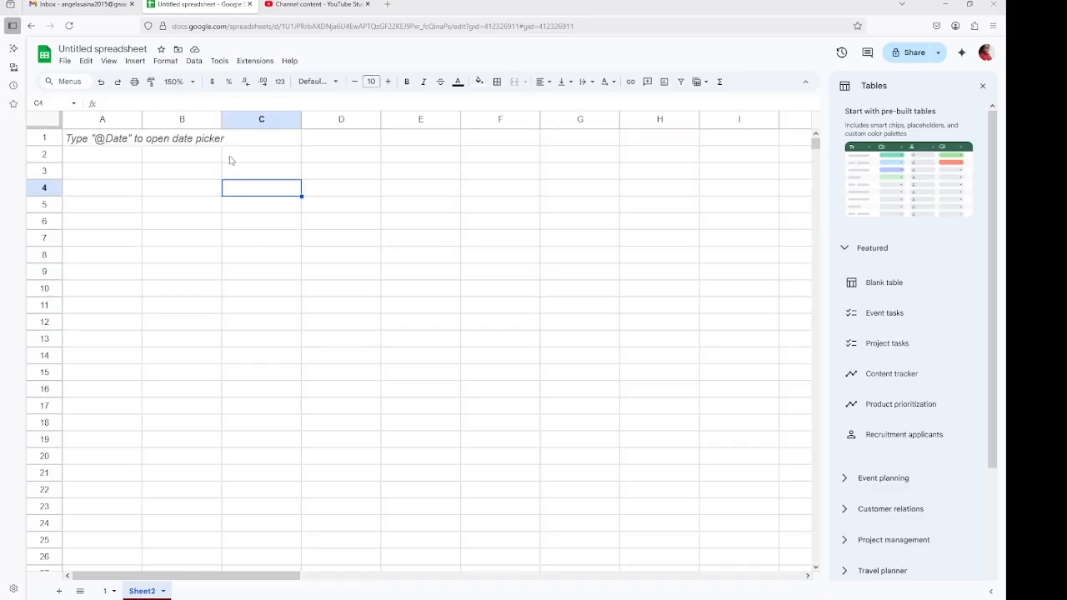
pyautogui.click(211, 83)
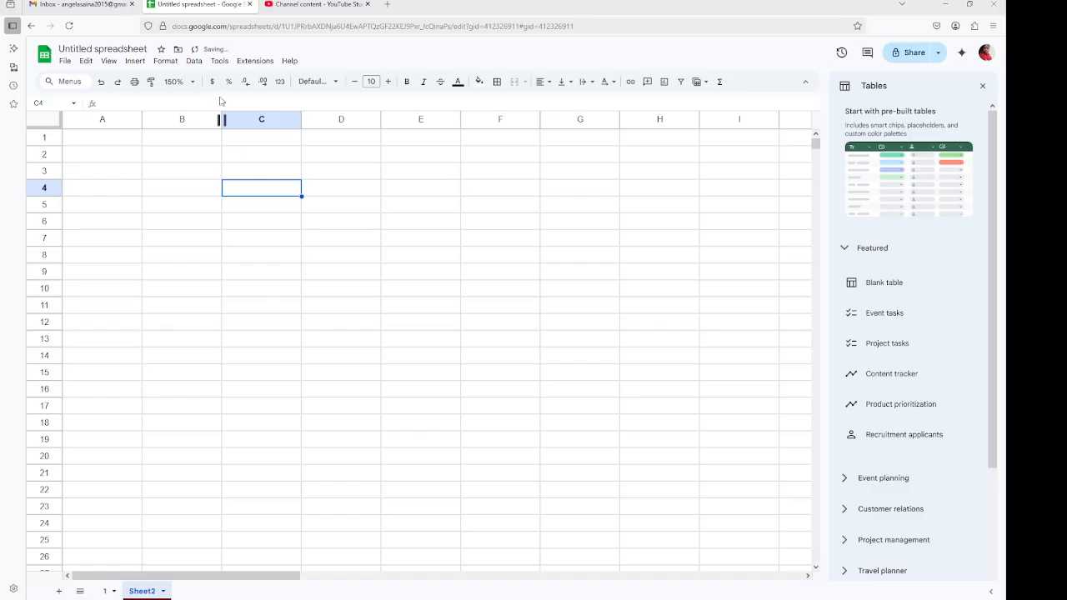
pyautogui.click(342, 201)
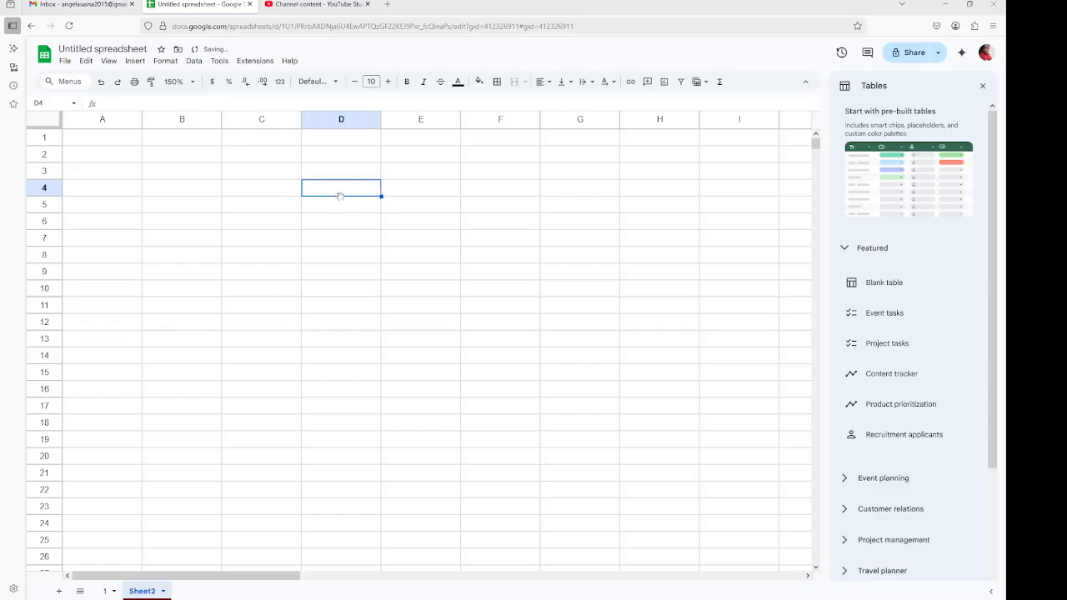
pyautogui.write('6')
pyautogui.click(339, 210)
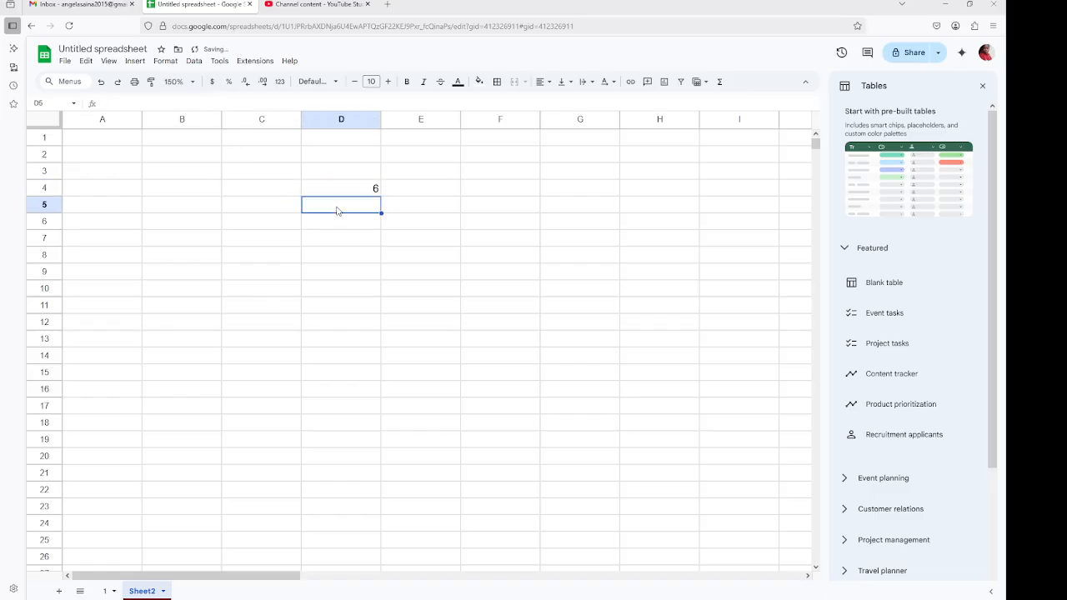
pyautogui.write('8')
pyautogui.click(340, 227)
pyautogui.write('7')
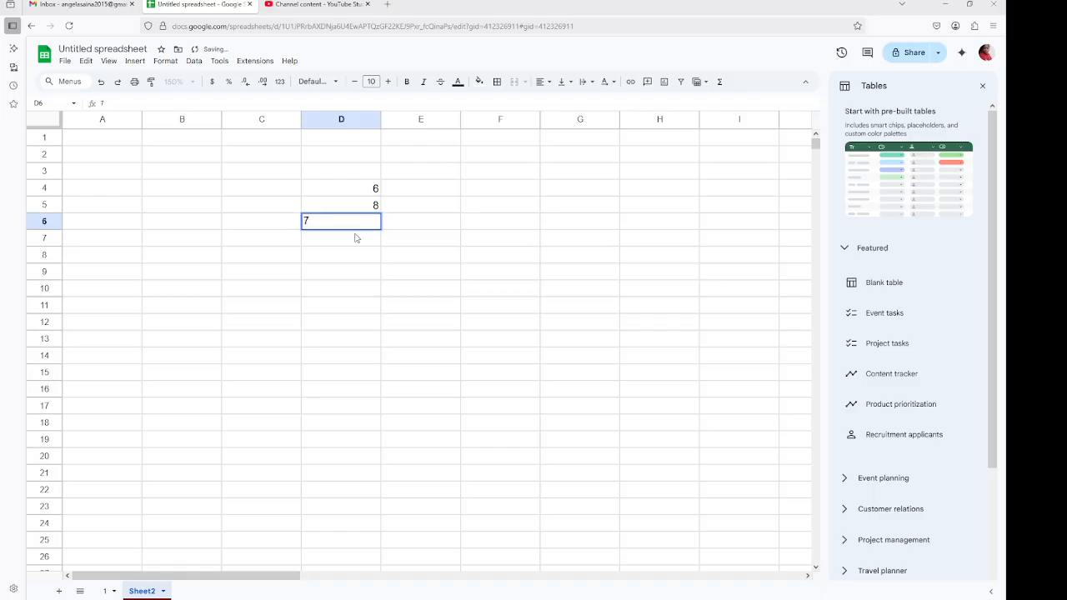
pyautogui.click(355, 238)
# Step: Format cell D4 as currency and cell D5 as a percentage
pyautogui.click(367, 189)
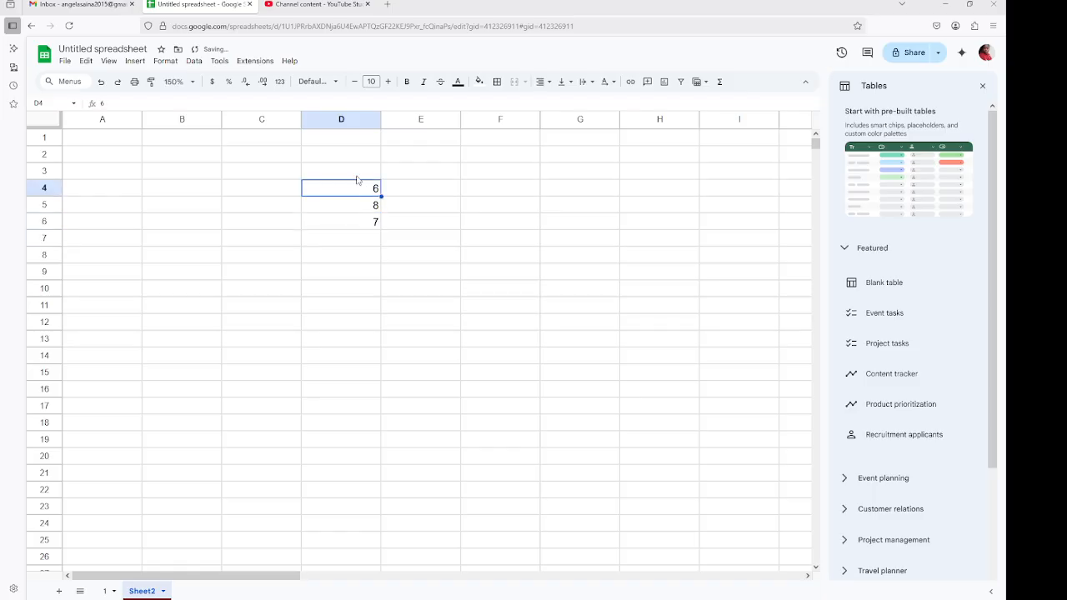
pyautogui.click(214, 82)
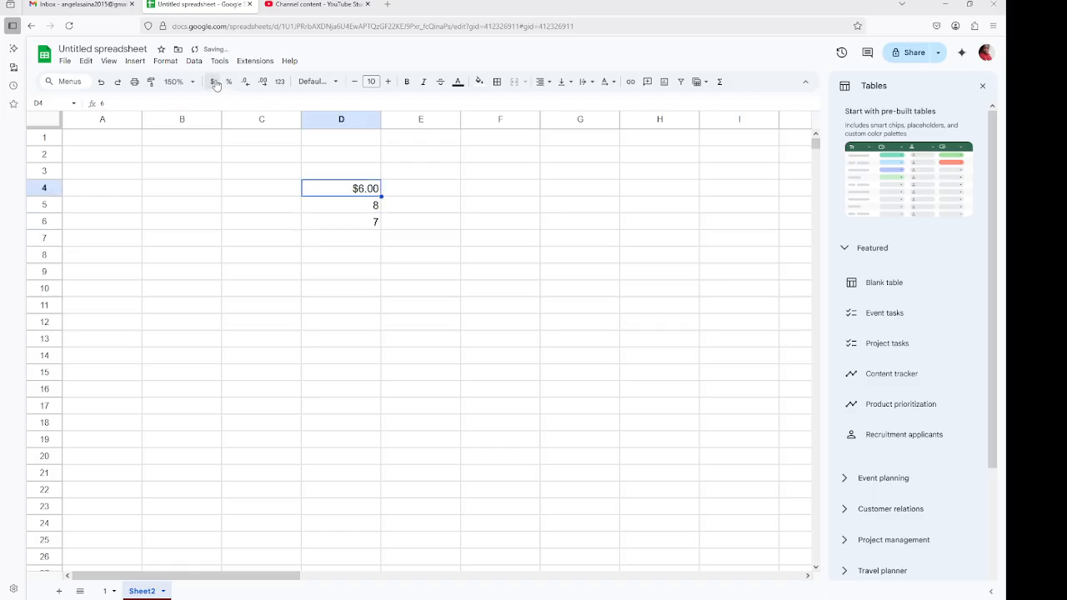
pyautogui.click(364, 208)
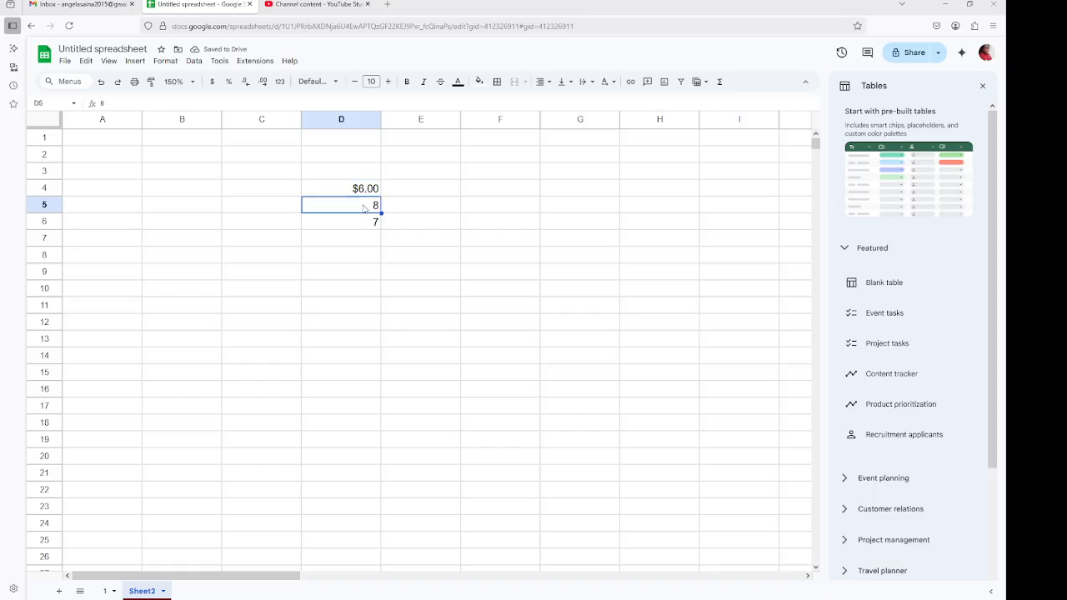
pyautogui.click(228, 82)
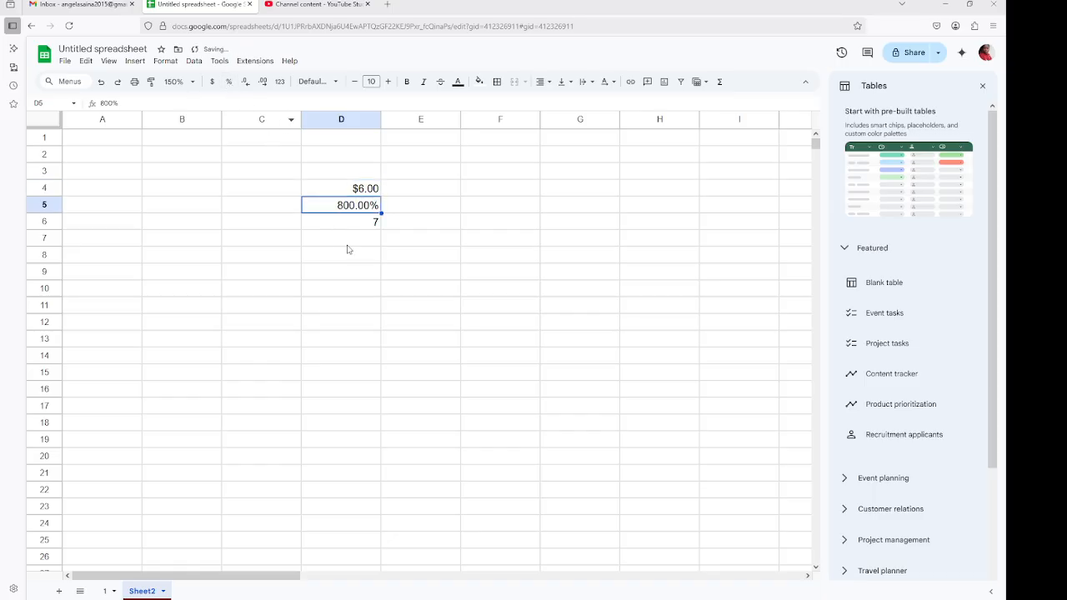
# Step: Try decreasing and increasing the number of decimal places shown in cell D6
pyautogui.click(364, 224)
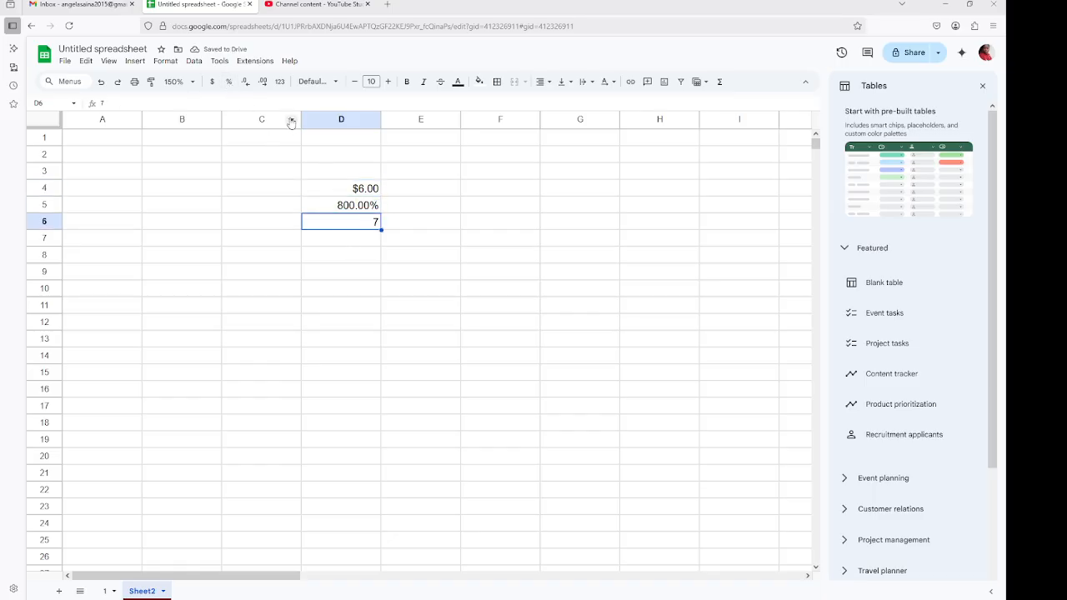
pyautogui.click(246, 84)
pyautogui.click(262, 83)
pyautogui.click(246, 84)
pyautogui.click(246, 85)
pyautogui.click(246, 84)
# Step: Apply the Number format to cell D6, and switch it to the Financial format
pyautogui.click(279, 82)
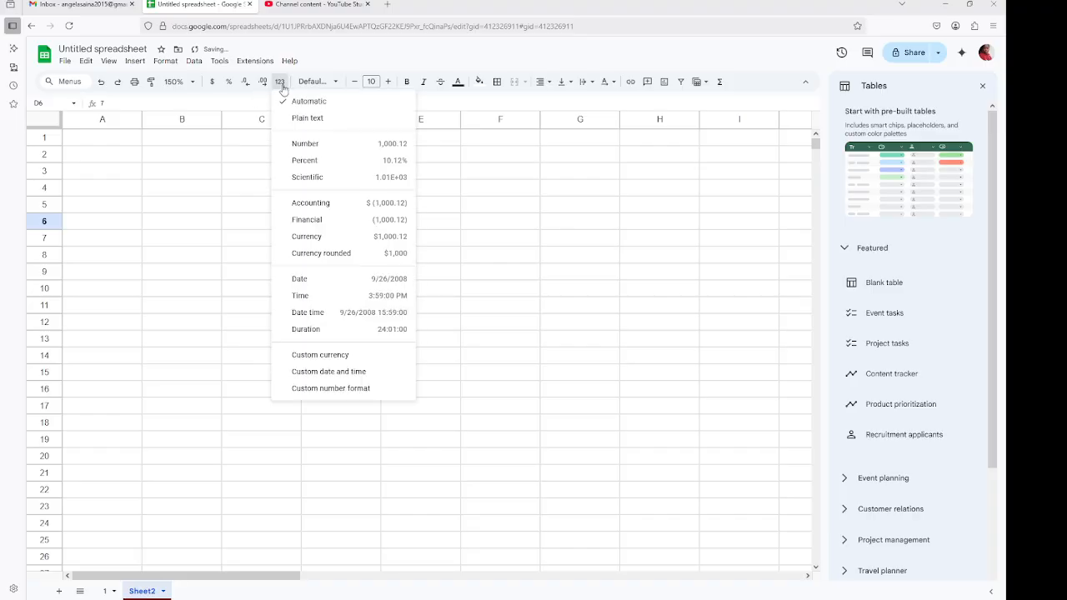
pyautogui.click(304, 146)
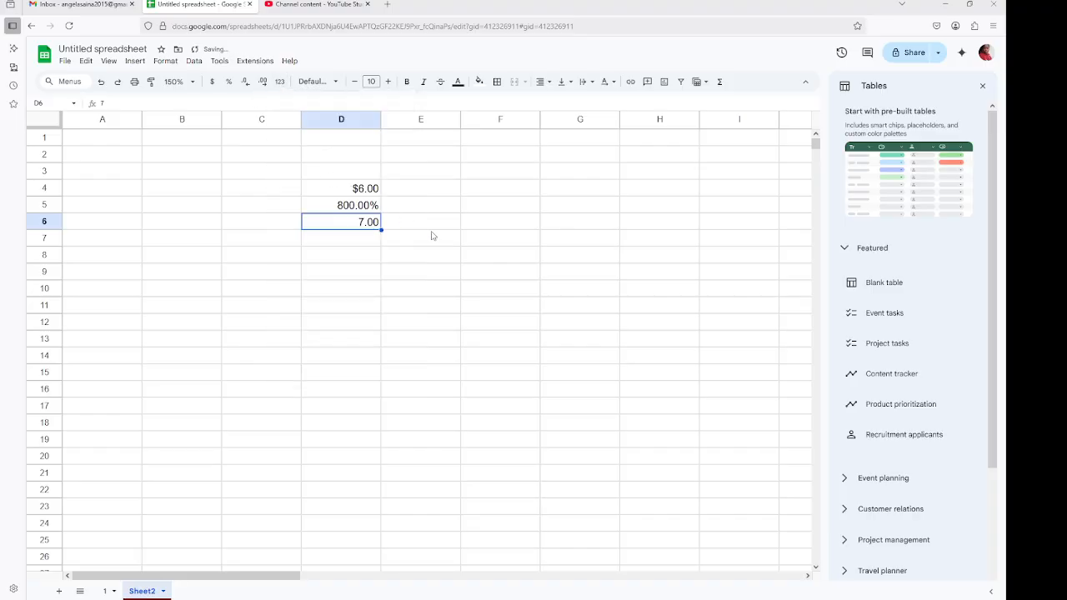
pyautogui.click(281, 82)
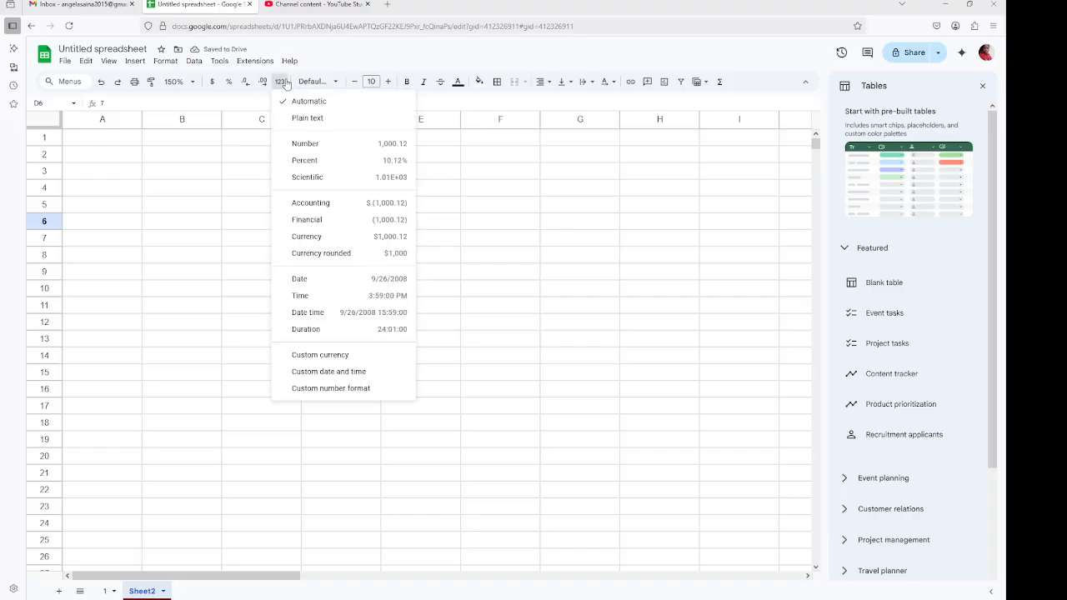
pyautogui.click(365, 223)
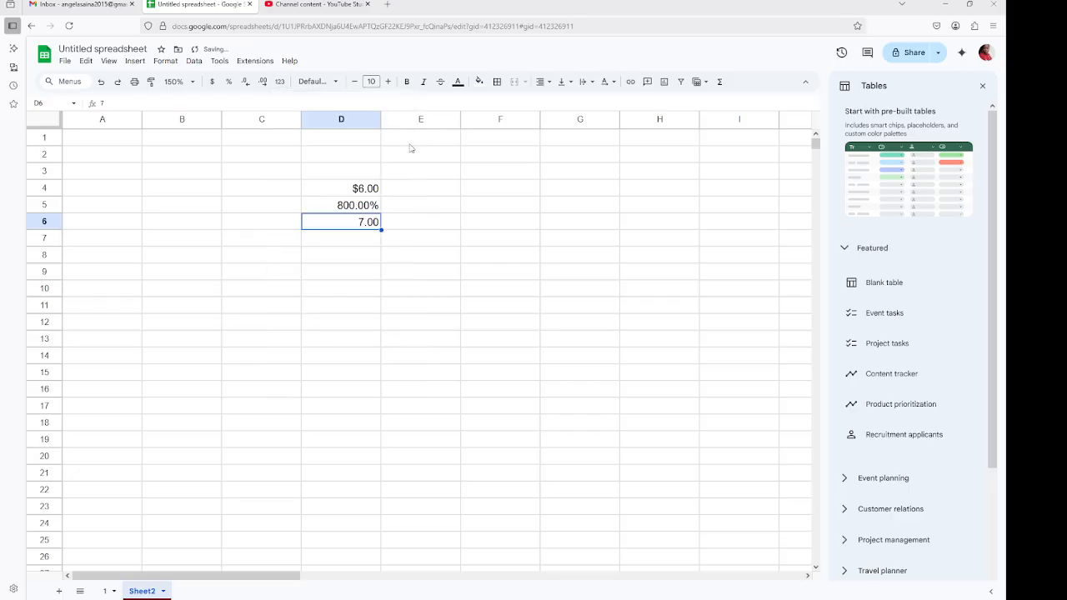
# Step: Try smaller font sizes on the value in cell D6, and enlarge it to 16
pyautogui.click(355, 81)
pyautogui.click(355, 81)
pyautogui.click(355, 82)
pyautogui.click(355, 82)
pyautogui.click(355, 82)
pyautogui.click(356, 82)
pyautogui.click(388, 82)
pyautogui.click(388, 82)
pyautogui.click(388, 82)
pyautogui.click(388, 82)
pyautogui.click(388, 81)
pyautogui.click(387, 82)
pyautogui.click(388, 82)
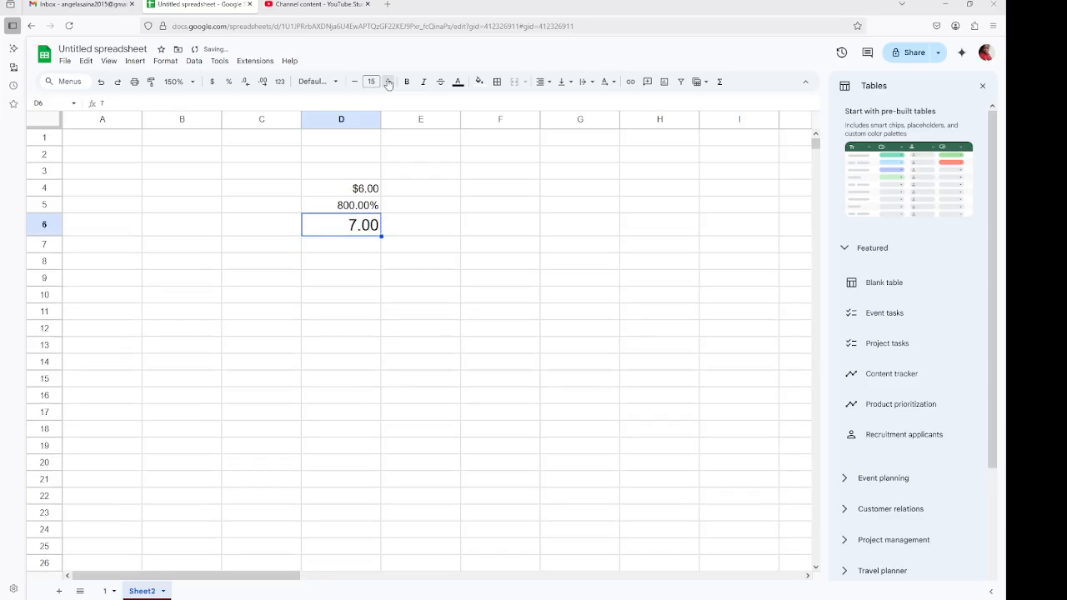
pyautogui.click(388, 81)
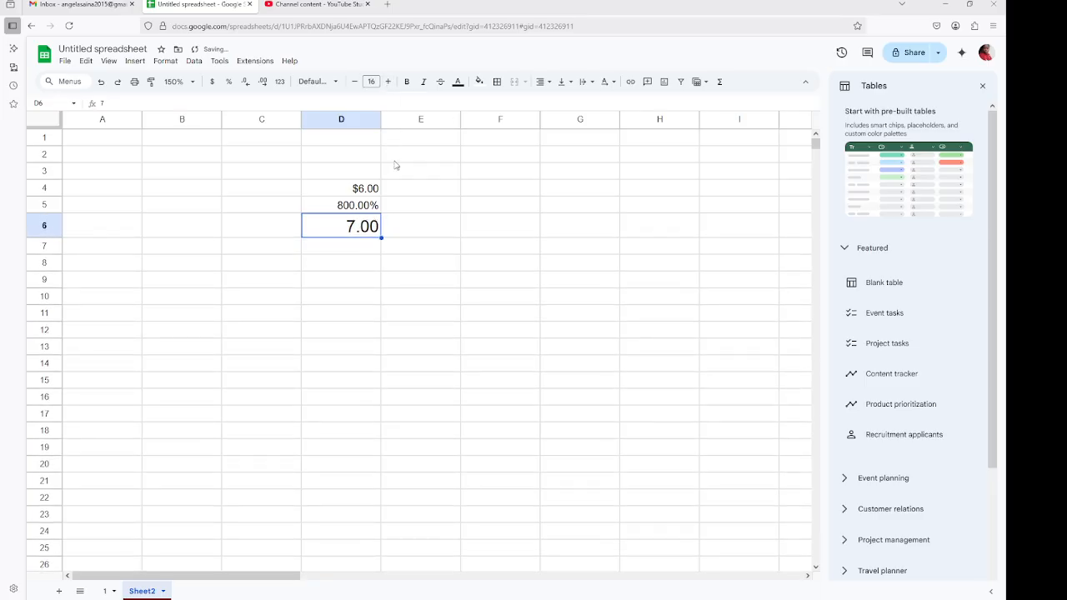
# Step: Reduce the font size of the value in cell D6 to 9
pyautogui.click(354, 81)
pyautogui.click(354, 82)
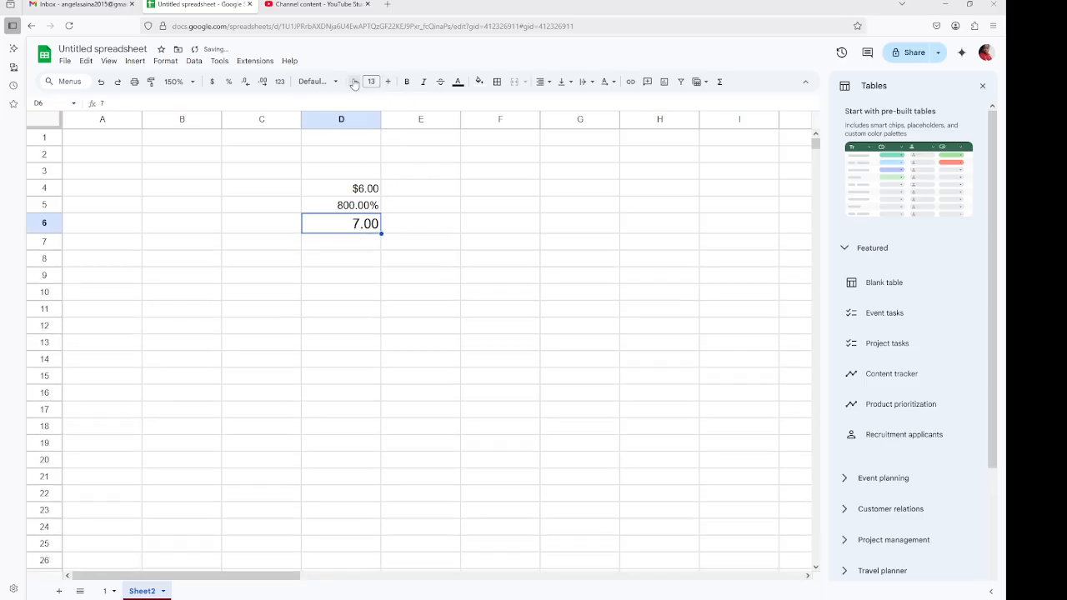
pyautogui.click(354, 82)
pyautogui.click(355, 81)
pyautogui.click(355, 82)
pyautogui.click(355, 82)
pyautogui.click(354, 82)
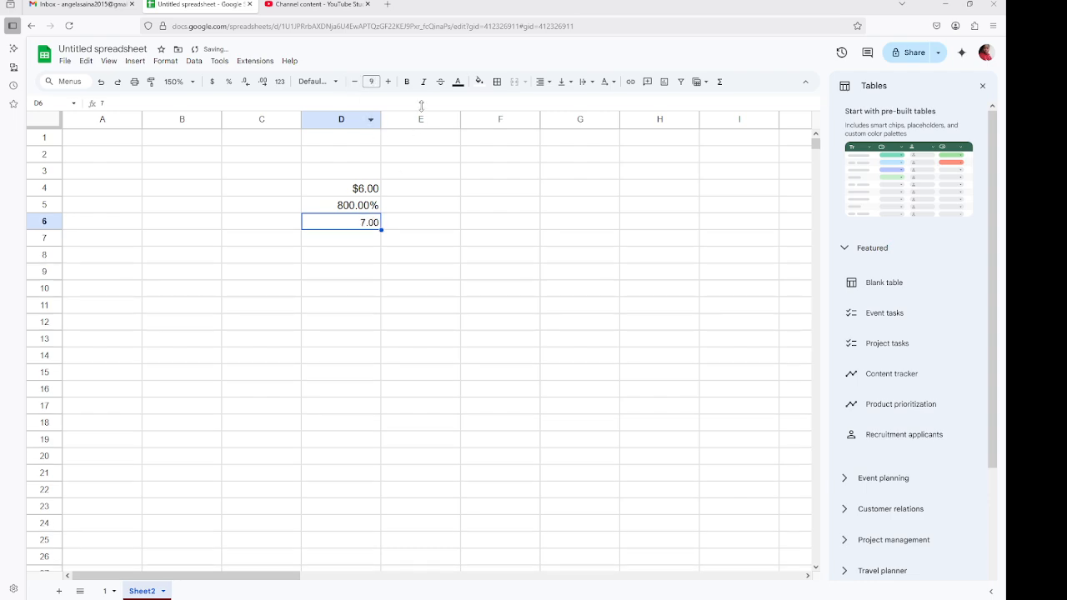
# Step: Try bold and italic formatting on the value in cell D6, and turn both off
pyautogui.click(406, 81)
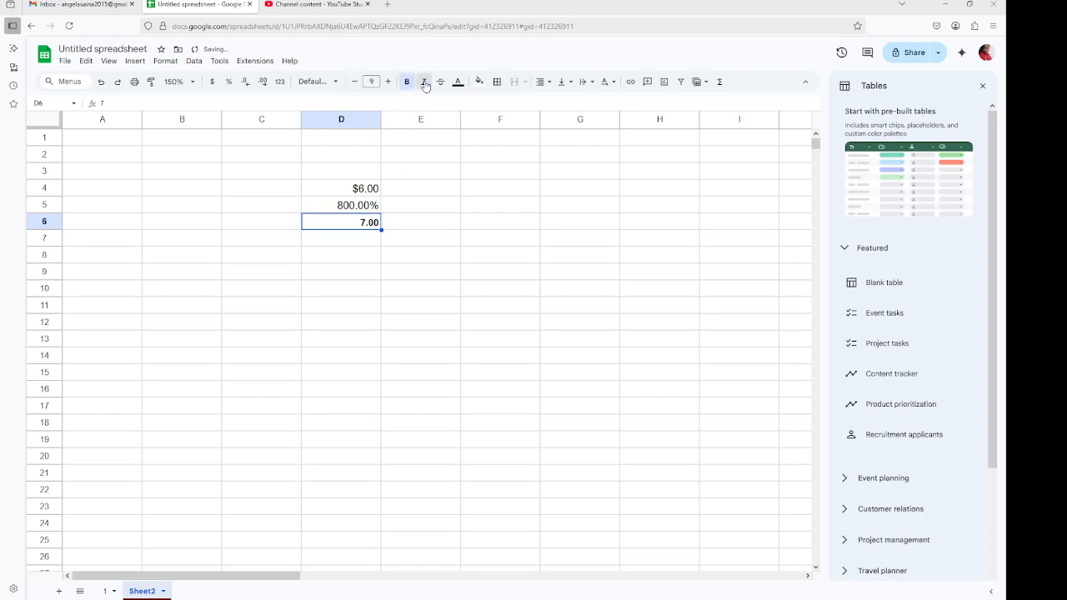
pyautogui.click(425, 83)
pyautogui.click(406, 82)
pyautogui.click(407, 81)
pyautogui.click(425, 82)
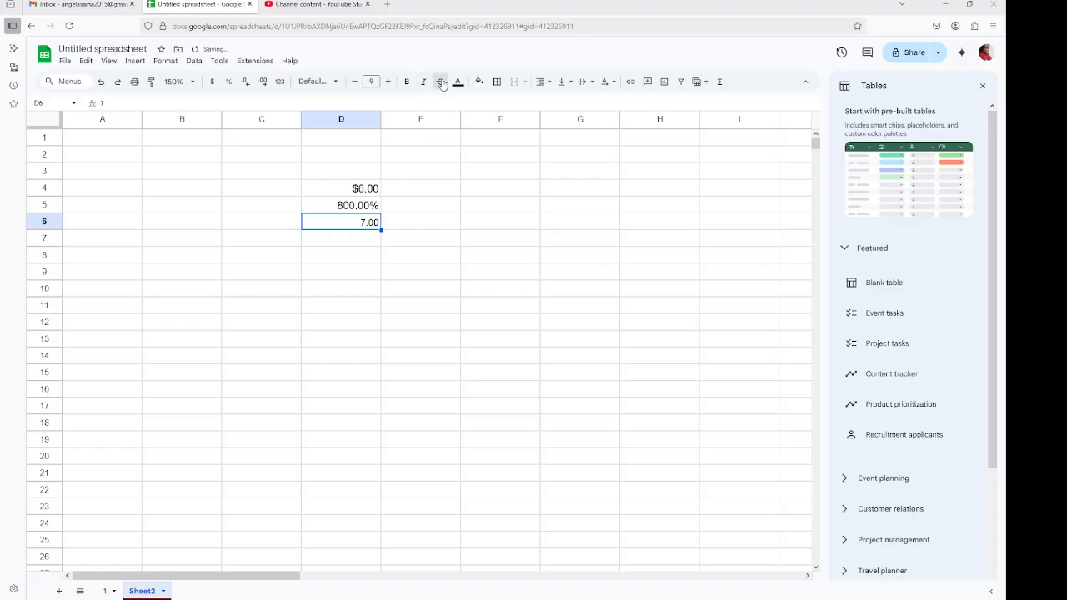
# Step: Turn strikethrough on and off for the value in cell D6
pyautogui.click(441, 82)
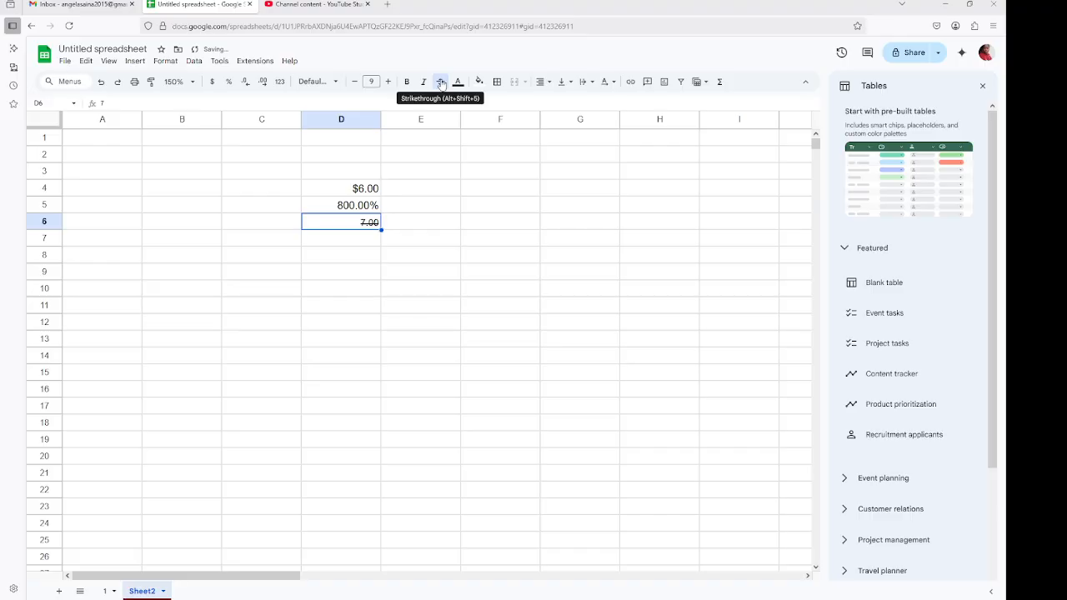
pyautogui.click(442, 82)
pyautogui.click(440, 83)
pyautogui.click(441, 83)
# Step: Try orange and teal for the text in cell D6, and set its text color to blue
pyautogui.click(458, 81)
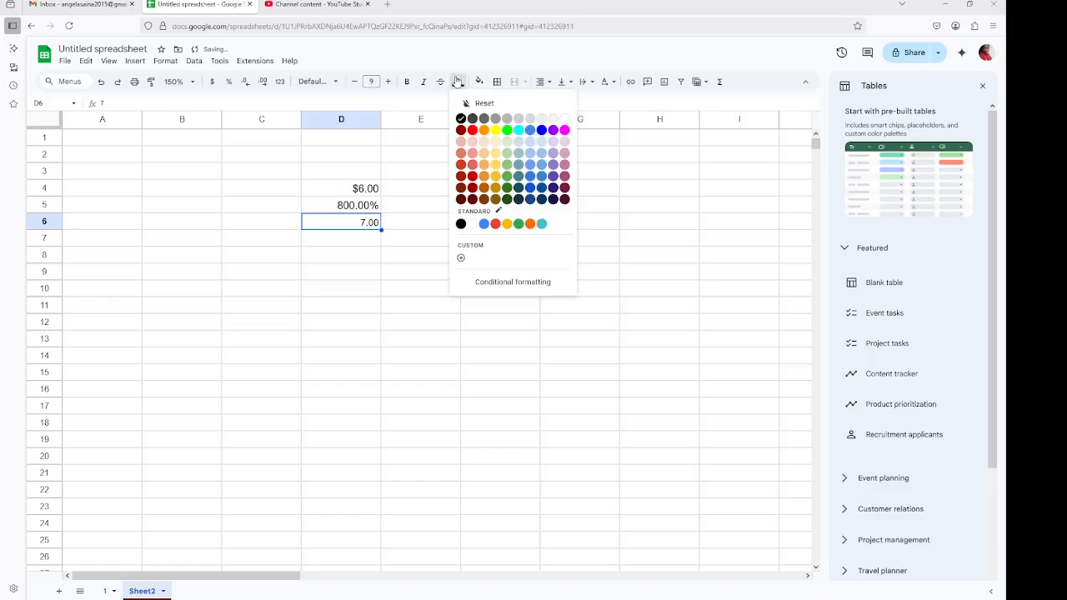
pyautogui.click(486, 177)
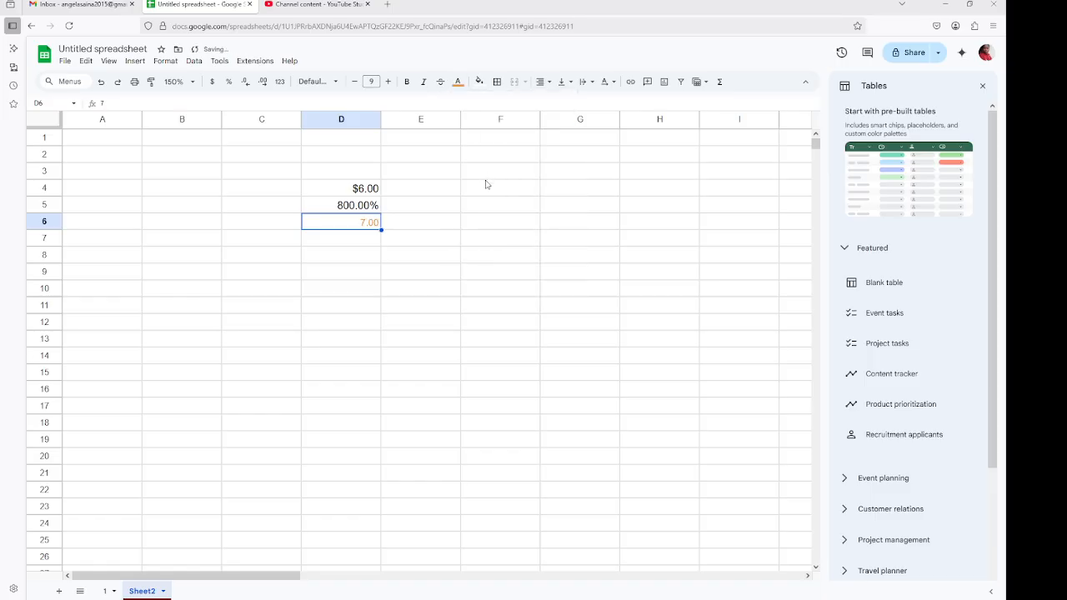
pyautogui.click(457, 81)
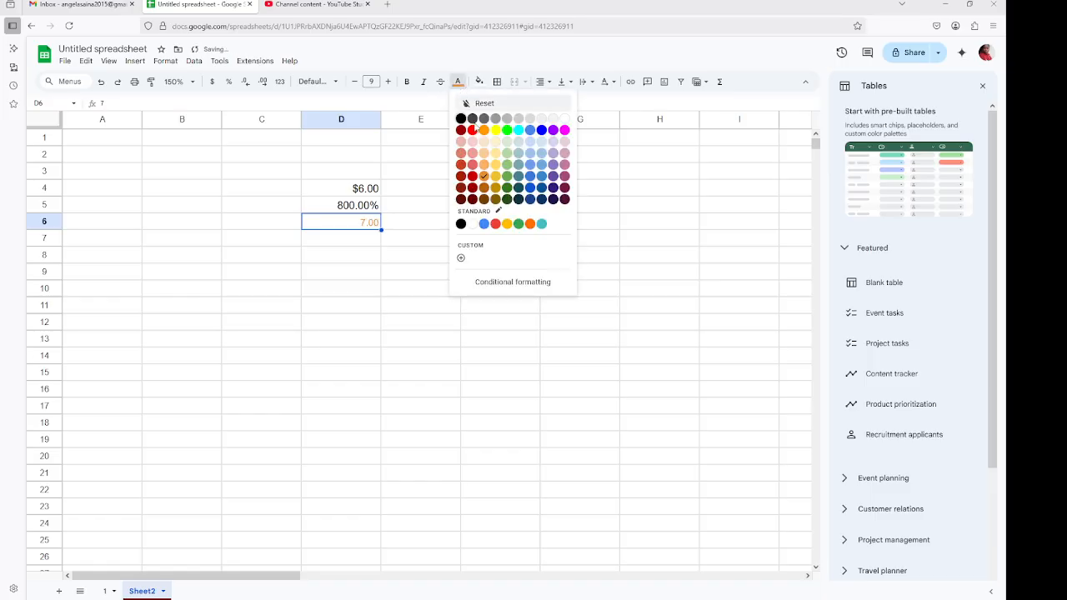
pyautogui.click(542, 224)
pyautogui.click(458, 81)
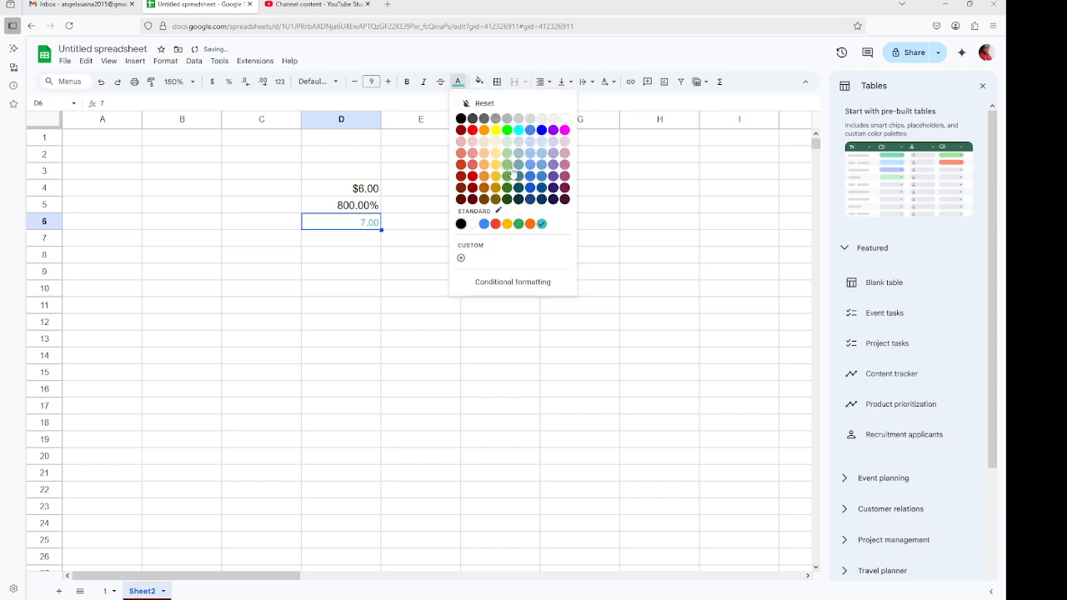
pyautogui.click(542, 176)
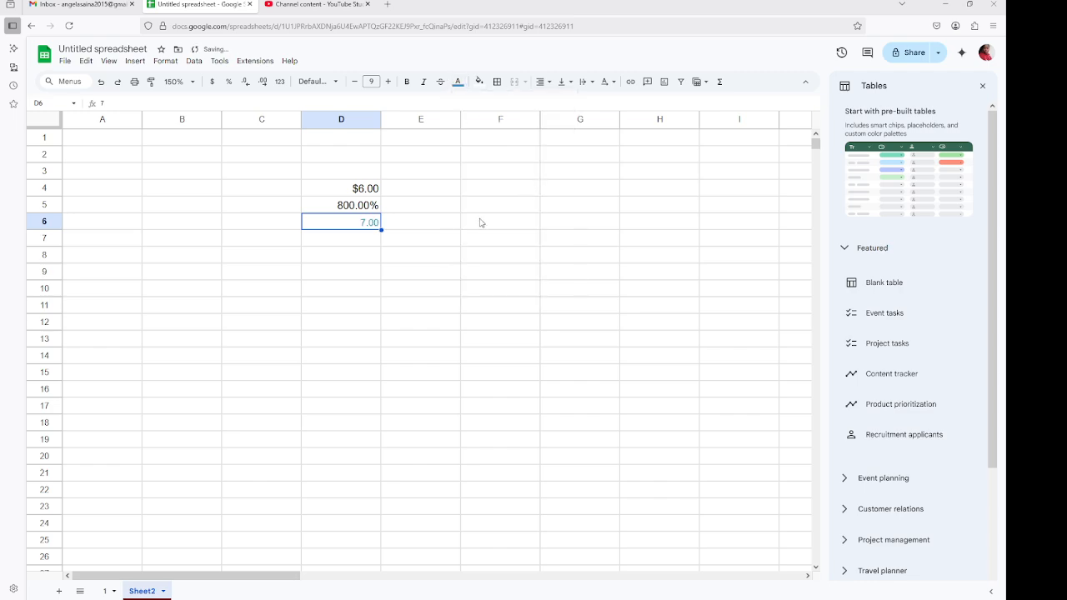
# Step: Fill the background of cell D6 with dark yellow
pyautogui.click(481, 83)
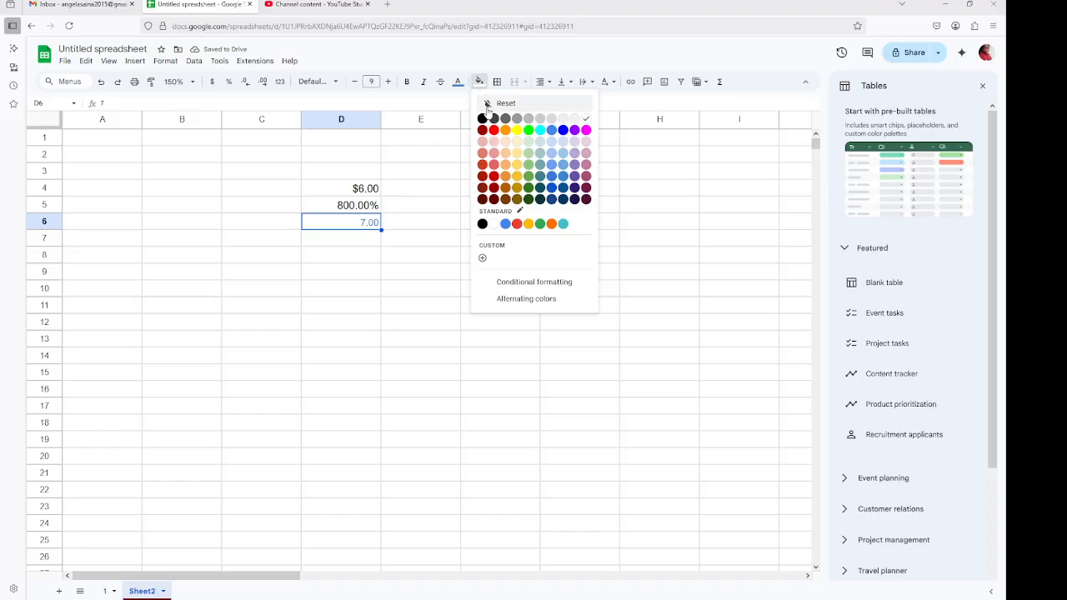
pyautogui.click(517, 177)
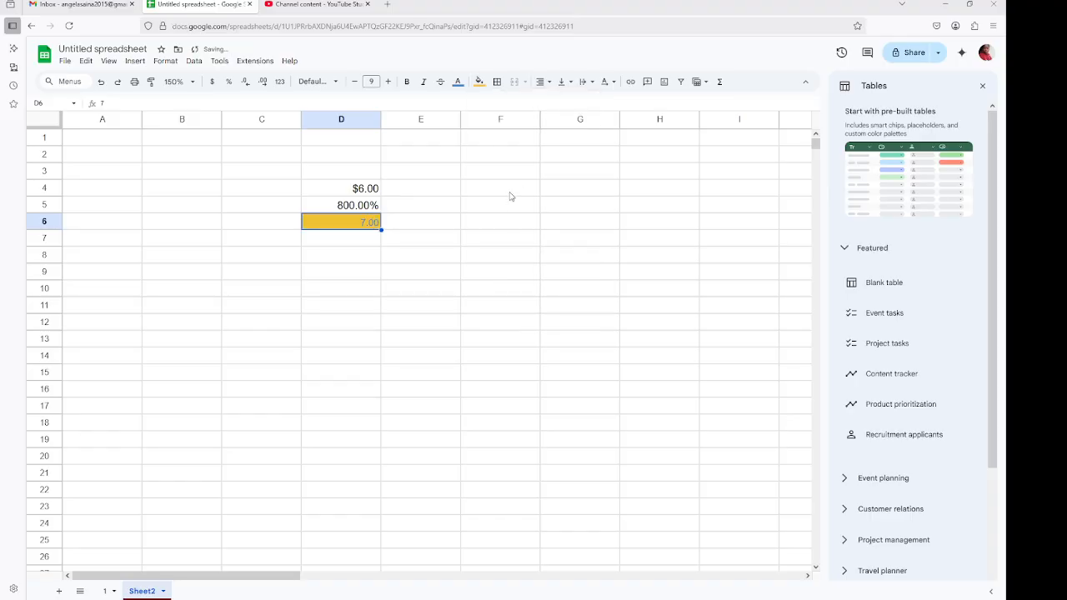
pyautogui.click(485, 231)
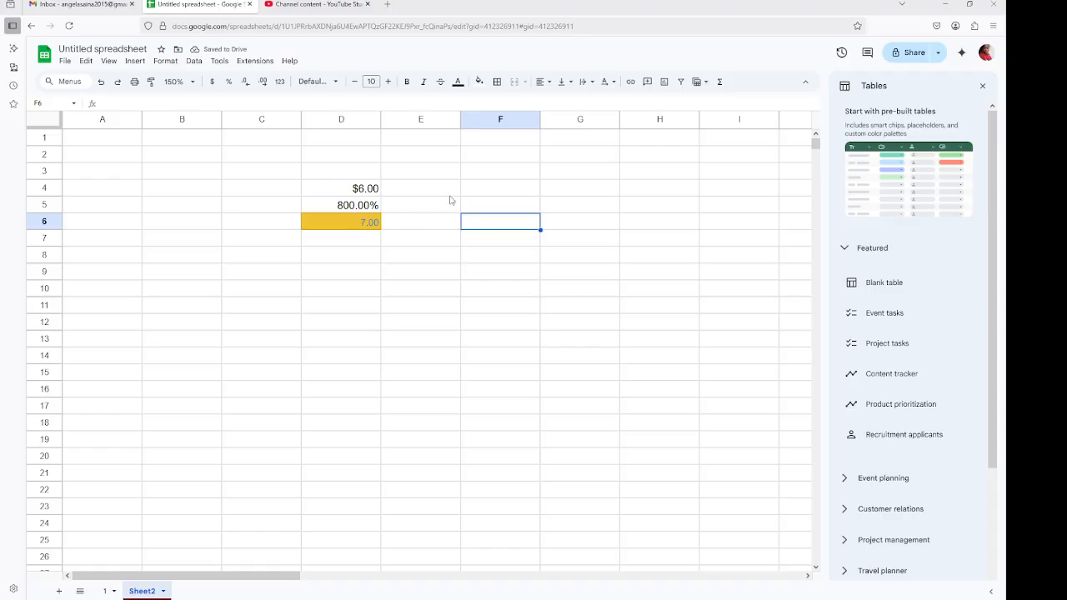
# Step: Fill the range E2:F10 with green and the range B6:C13 with cyan
pyautogui.moveTo(422, 157); pyautogui.dragTo(509, 298)
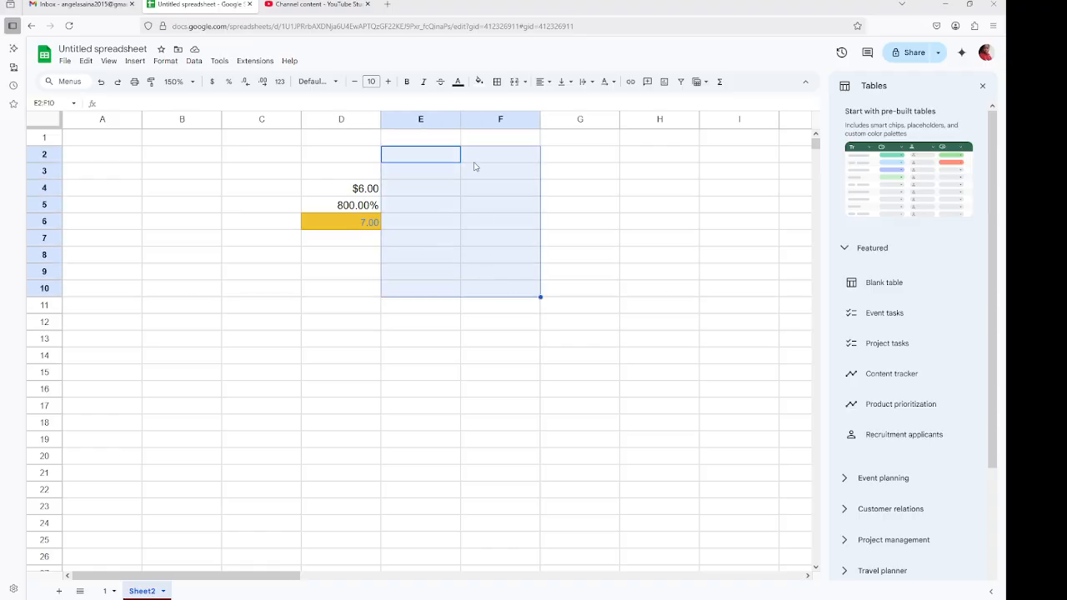
pyautogui.click(479, 81)
pyautogui.click(529, 176)
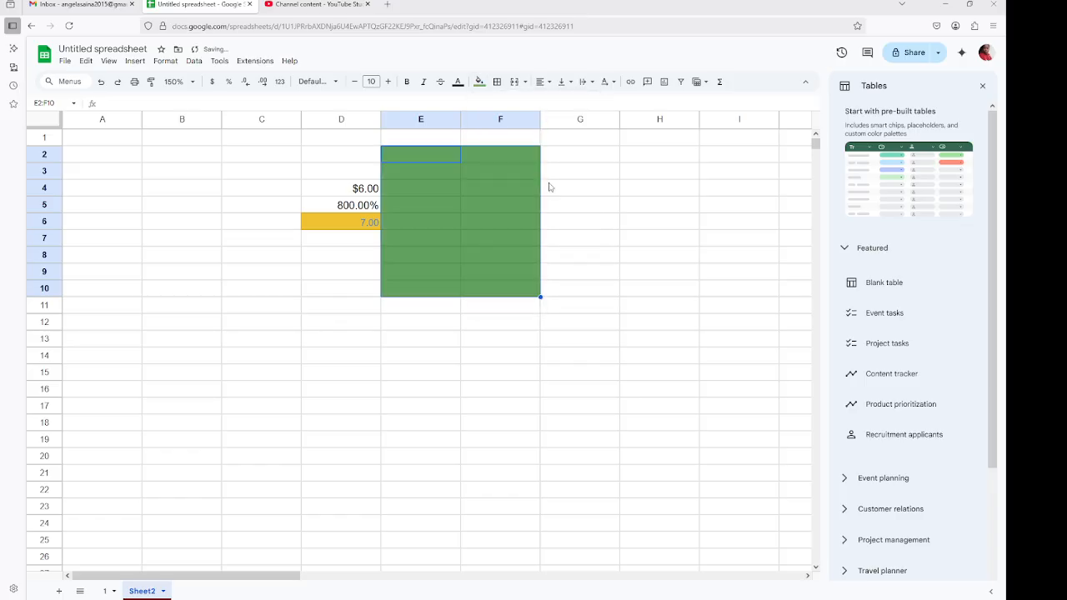
pyautogui.click(651, 215)
pyautogui.moveTo(170, 221); pyautogui.dragTo(300, 347)
pyautogui.click(480, 80)
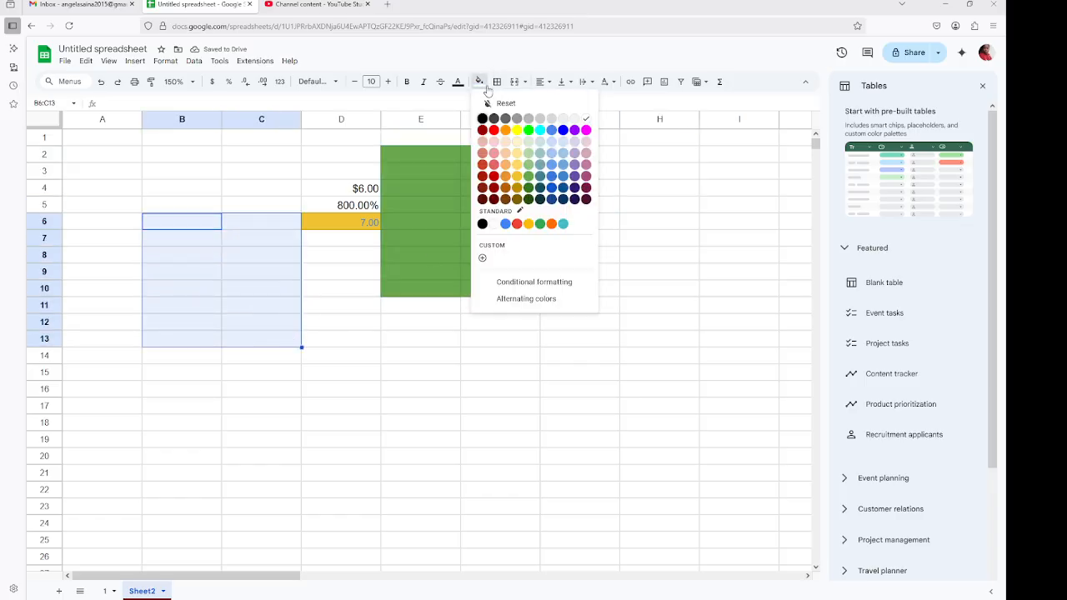
pyautogui.click(541, 131)
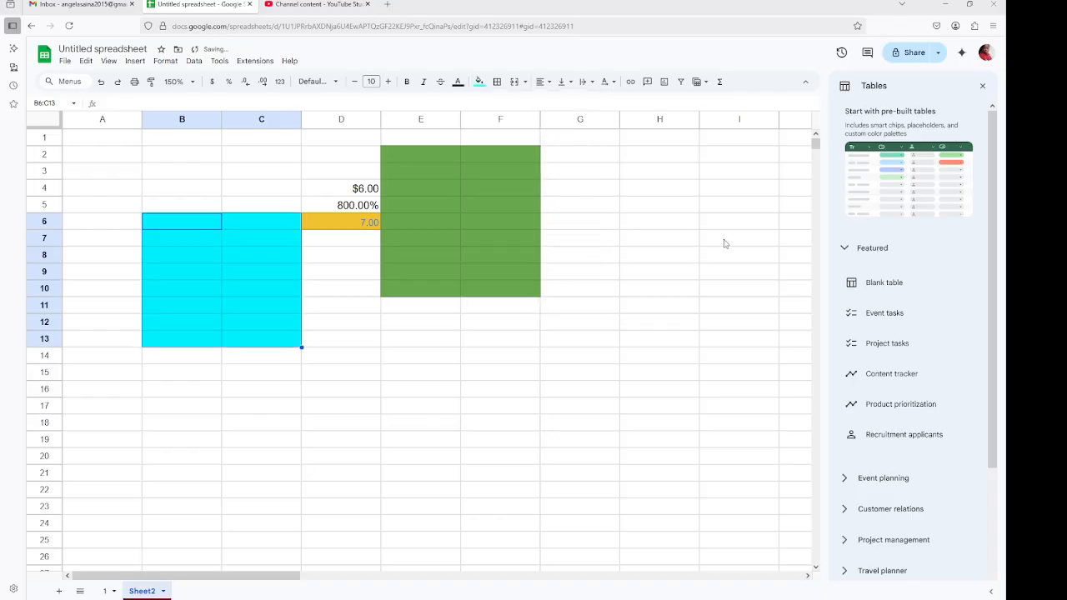
pyautogui.click(726, 243)
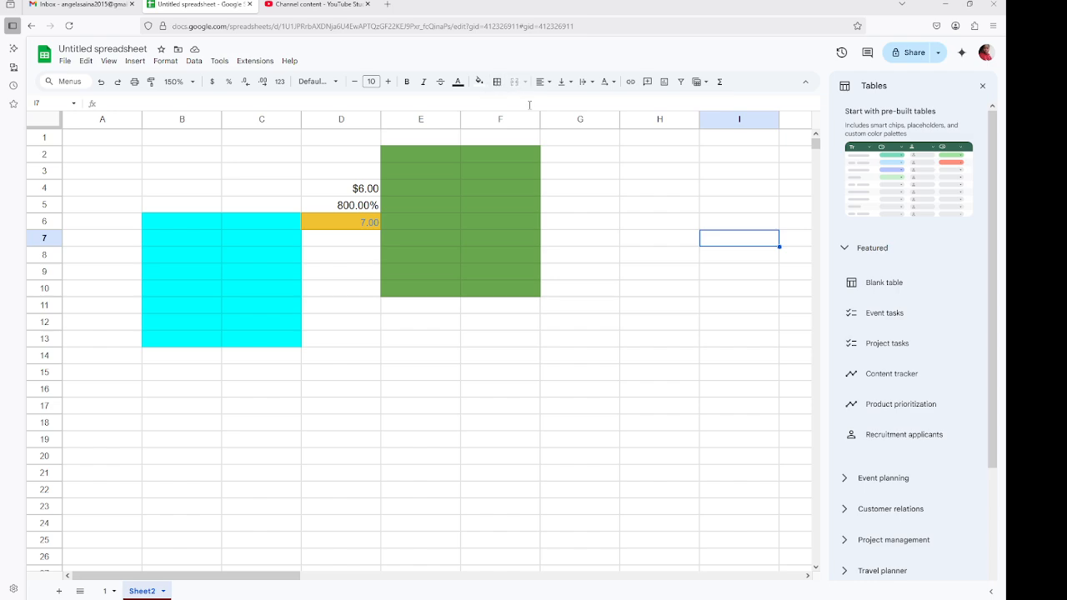
# Step: Align the value in cell D4 to the left and center the value in cell D5 horizontally
pyautogui.click(350, 190)
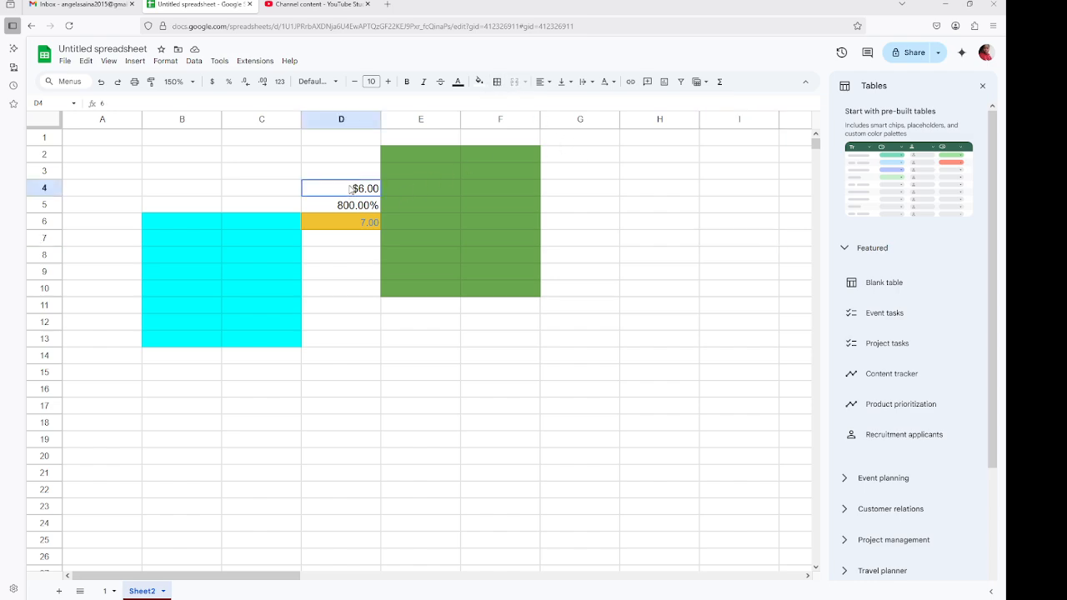
pyautogui.click(547, 82)
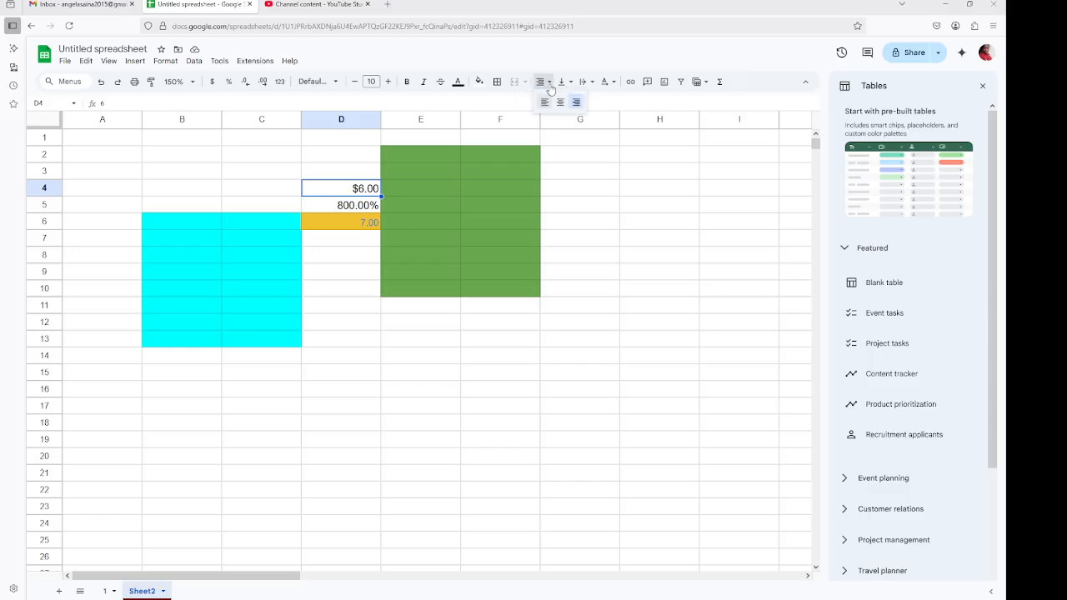
pyautogui.click(544, 104)
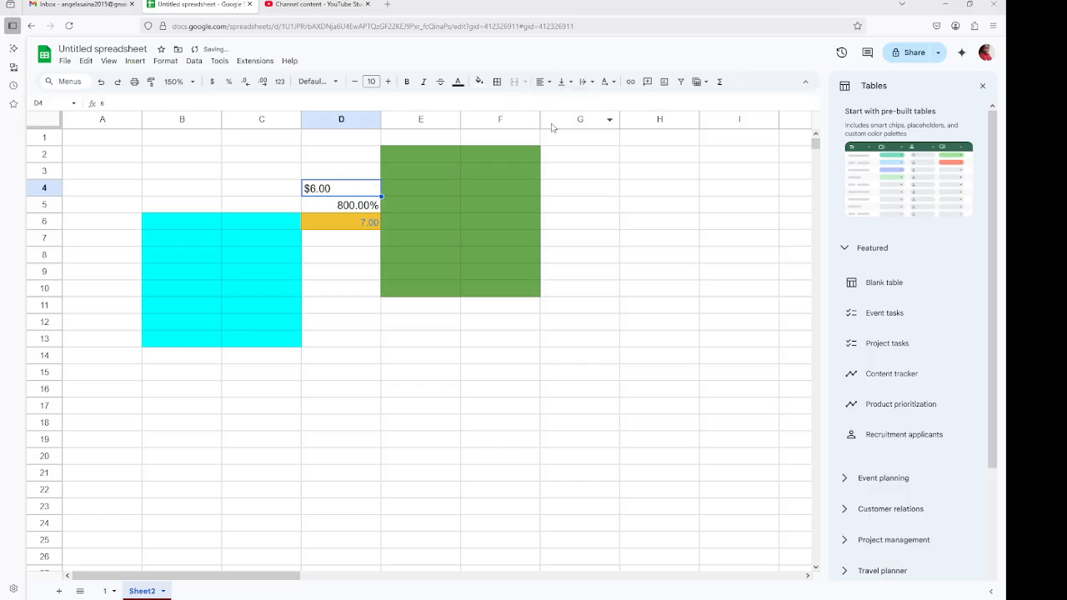
pyautogui.click(356, 208)
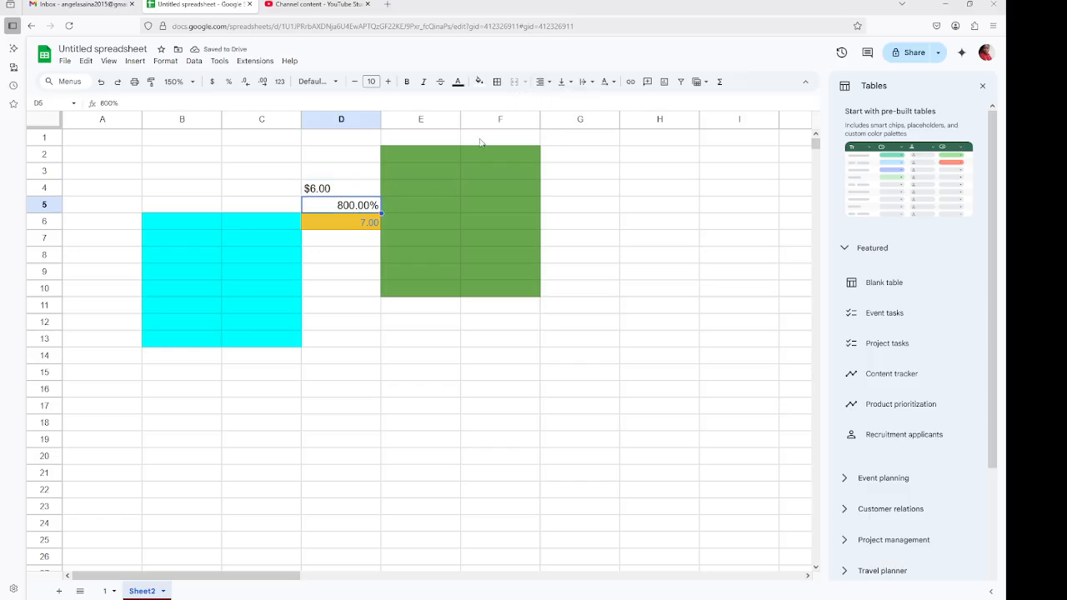
pyautogui.click(542, 82)
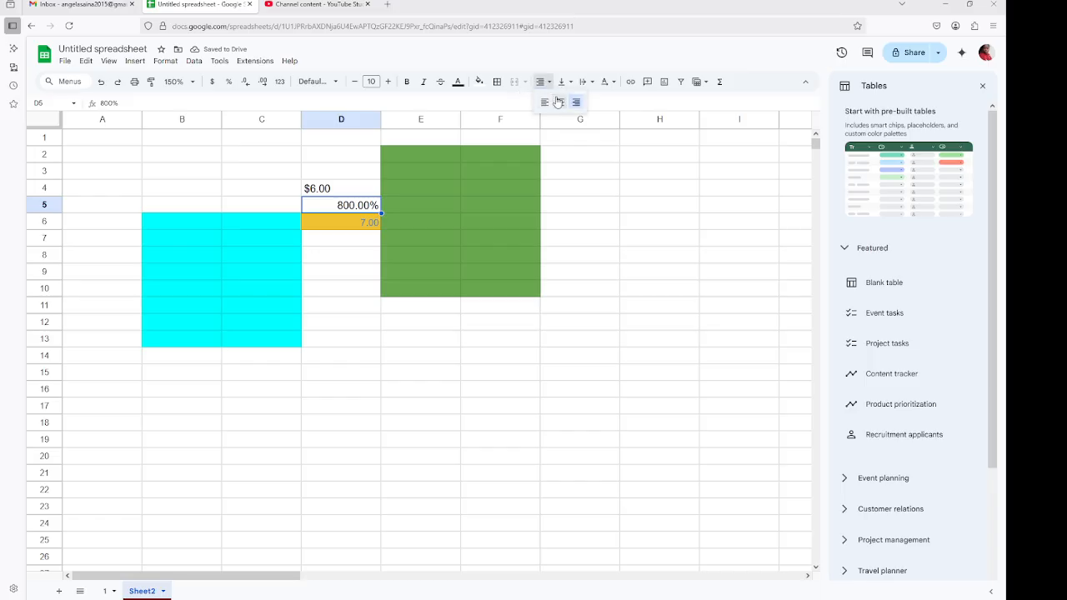
pyautogui.click(557, 101)
pyautogui.click(575, 172)
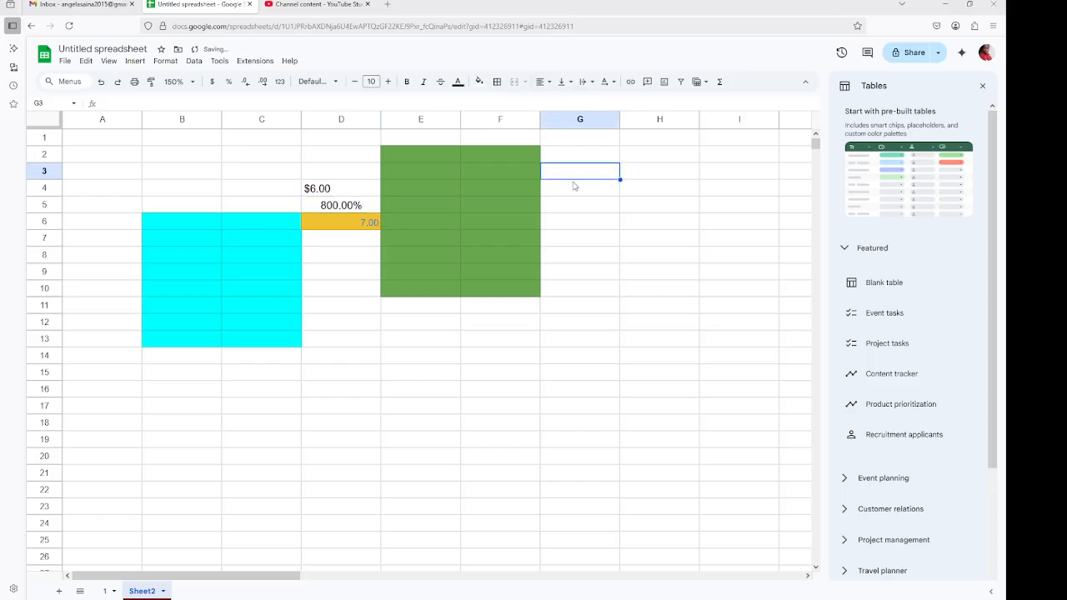
pyautogui.click(371, 224)
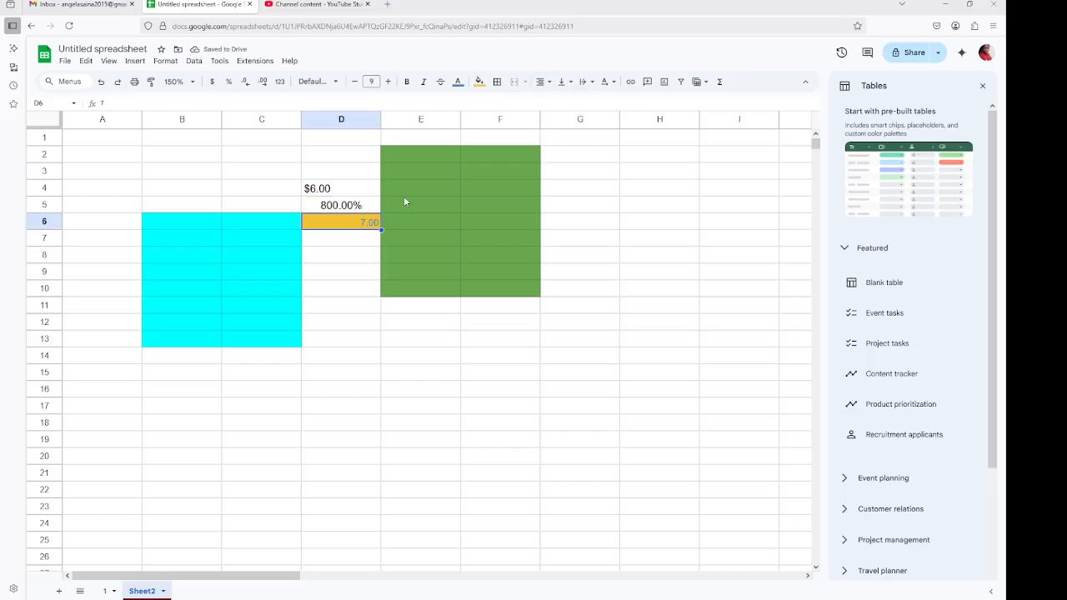
pyautogui.click(544, 82)
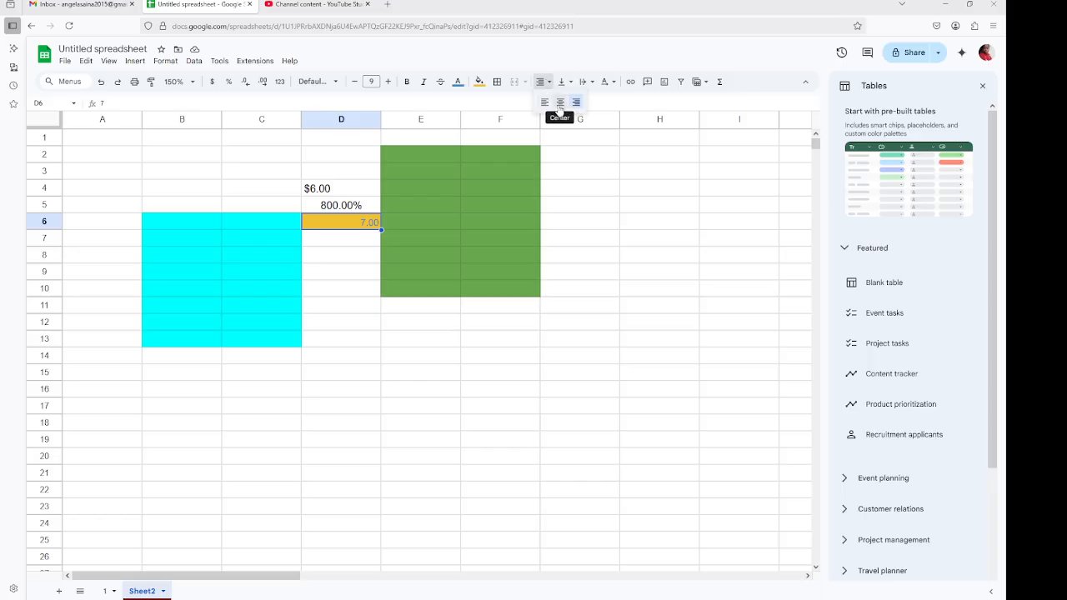
pyautogui.click(592, 175)
# Step: Try middle and bottom vertical alignment on the value in cell D5, and set it to top alignment
pyautogui.click(359, 208)
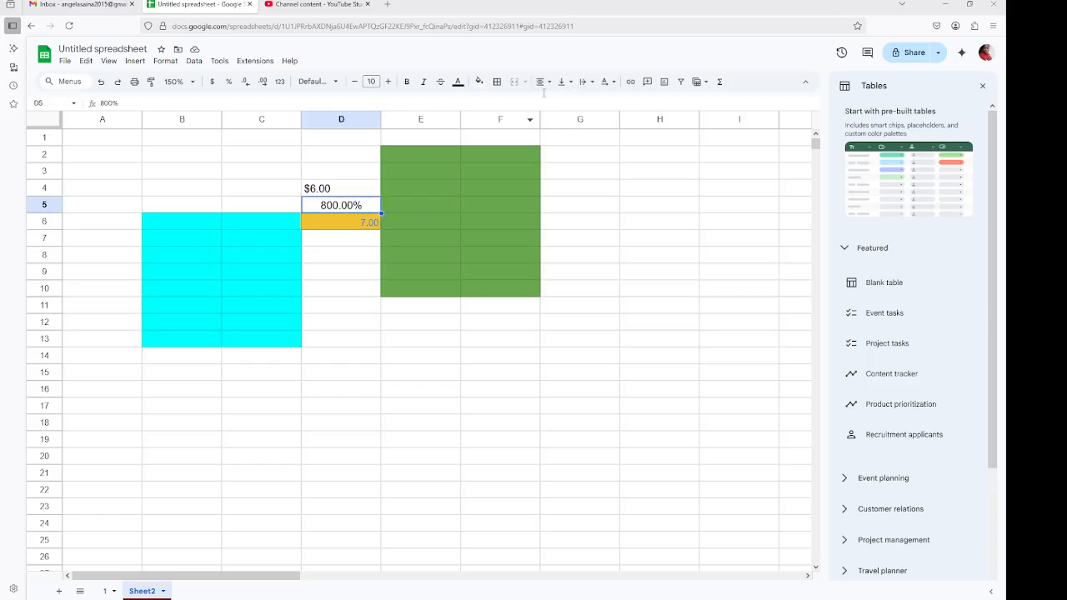
pyautogui.click(569, 84)
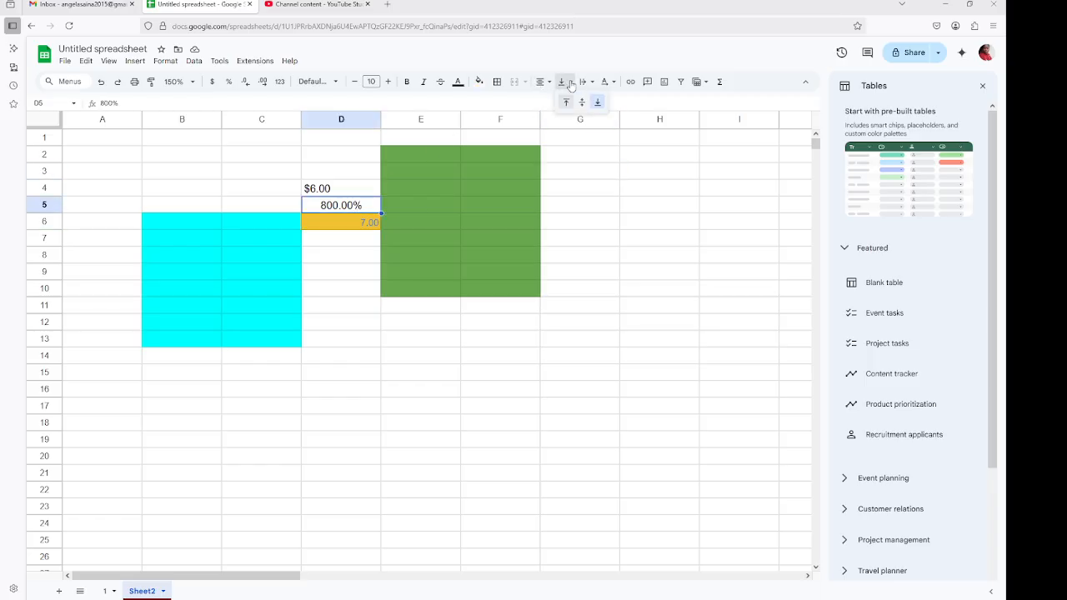
pyautogui.click(582, 102)
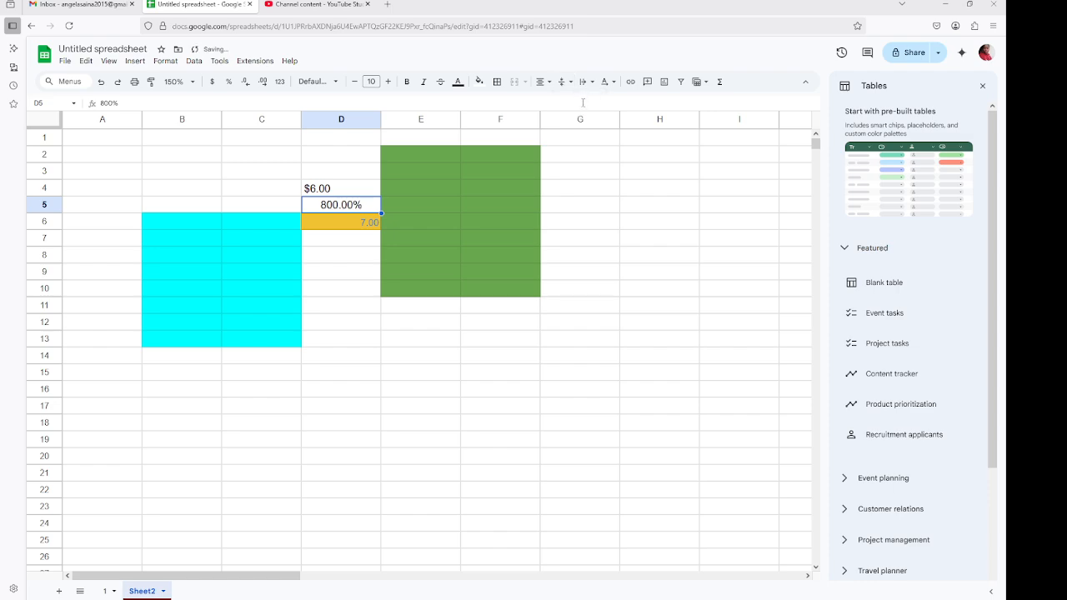
pyautogui.click(564, 81)
pyautogui.click(597, 102)
pyautogui.click(564, 82)
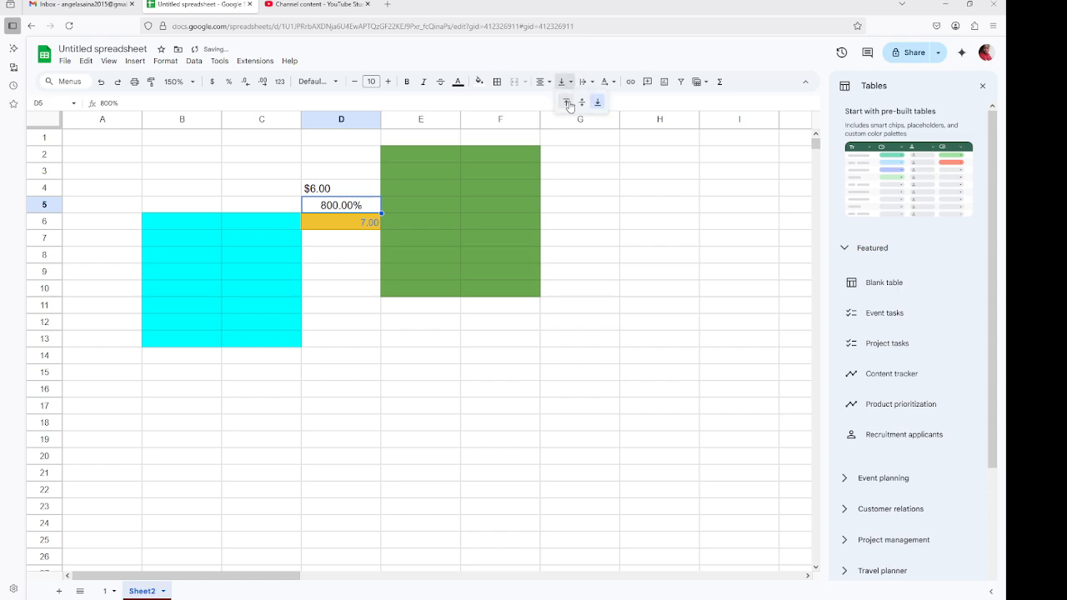
pyautogui.click(570, 102)
pyautogui.press('Return')
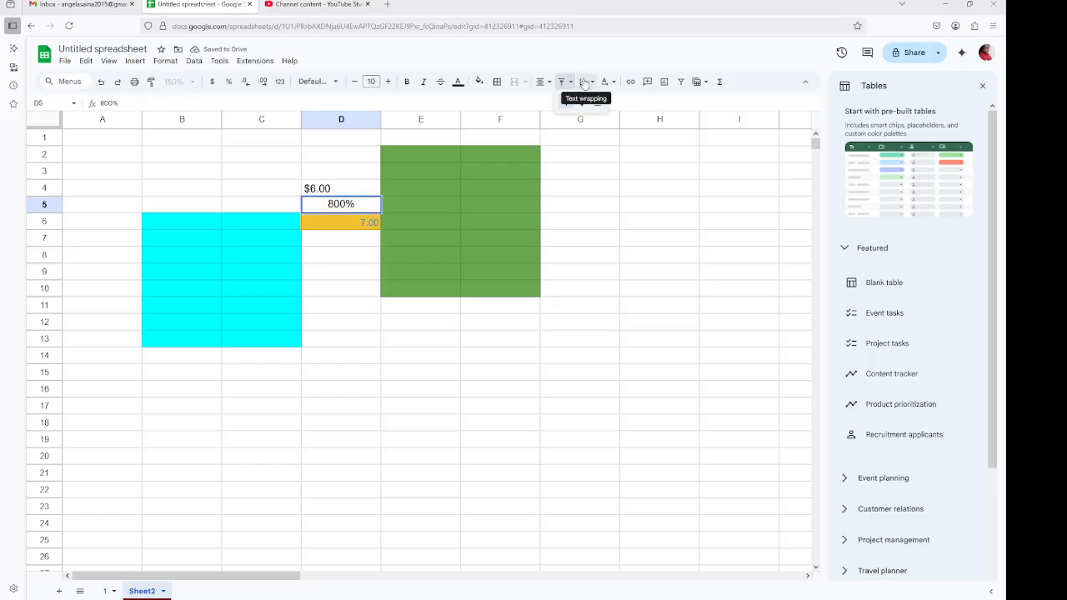
# Step: Examine the text wrapping options and the function categories, such as Lookup and Database
pyautogui.click(584, 81)
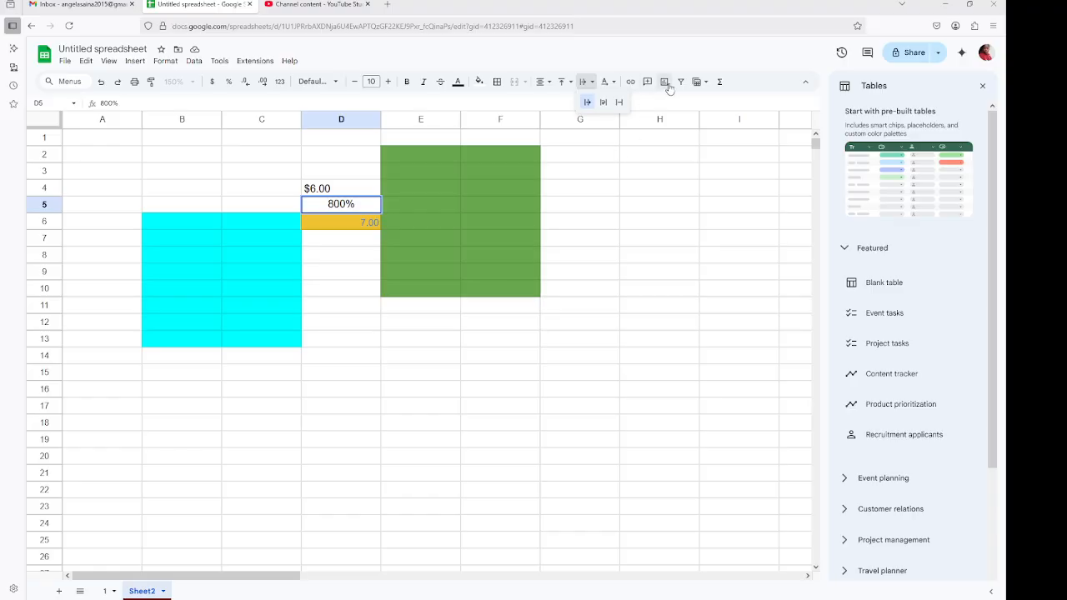
pyautogui.click(723, 82)
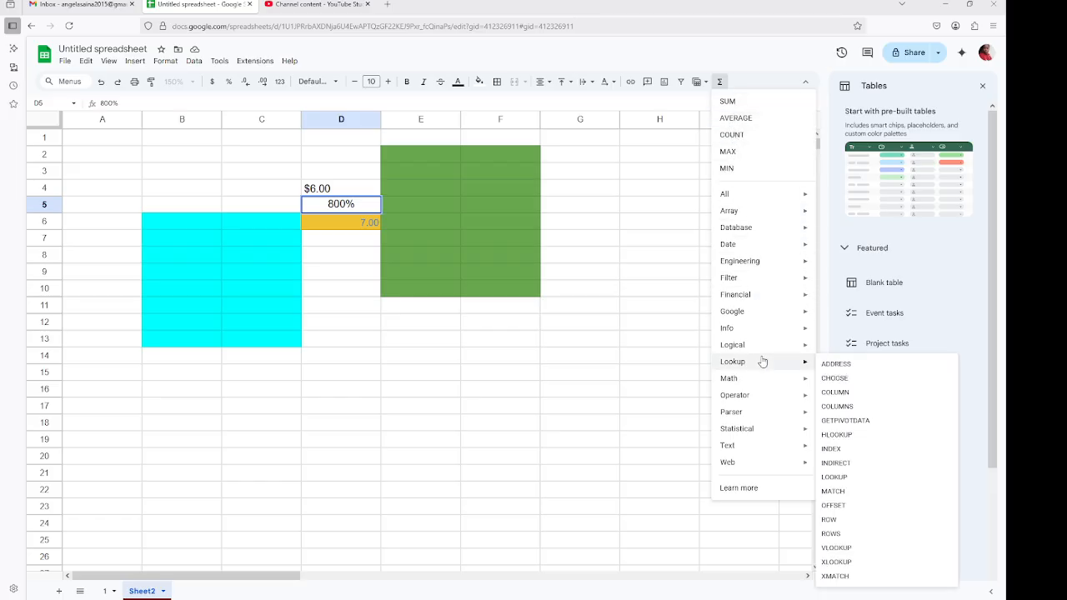
pyautogui.moveTo(744, 321)
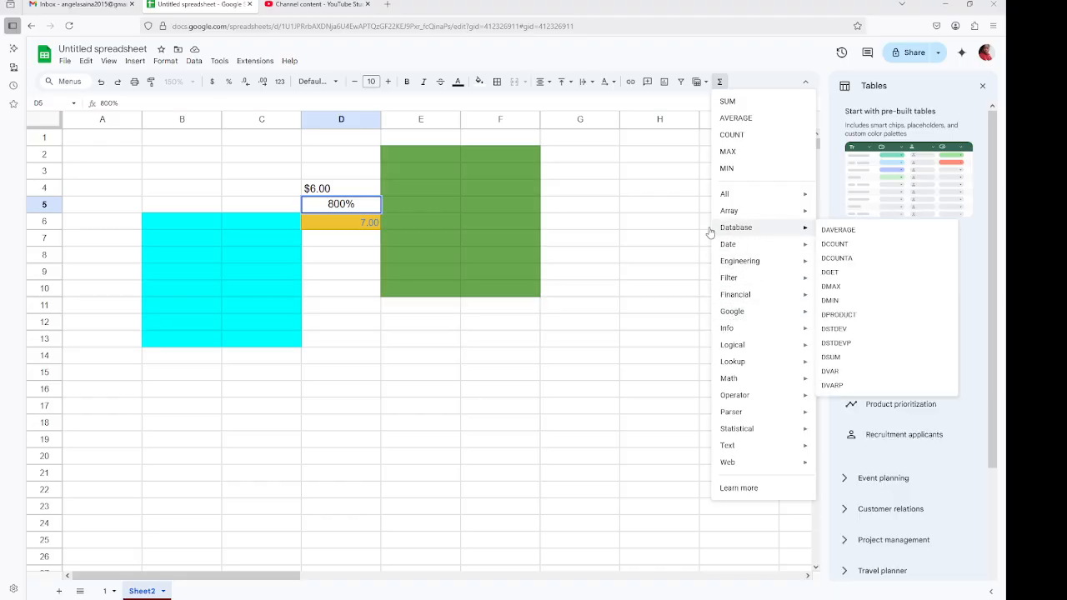
pyautogui.click(663, 225)
pyautogui.click(719, 82)
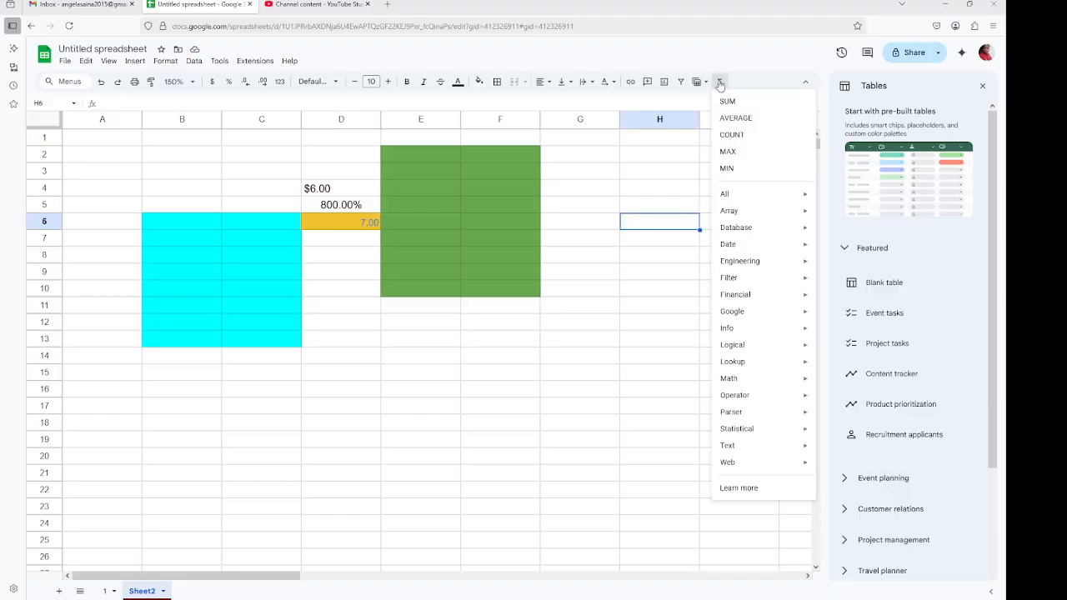
pyautogui.click(606, 208)
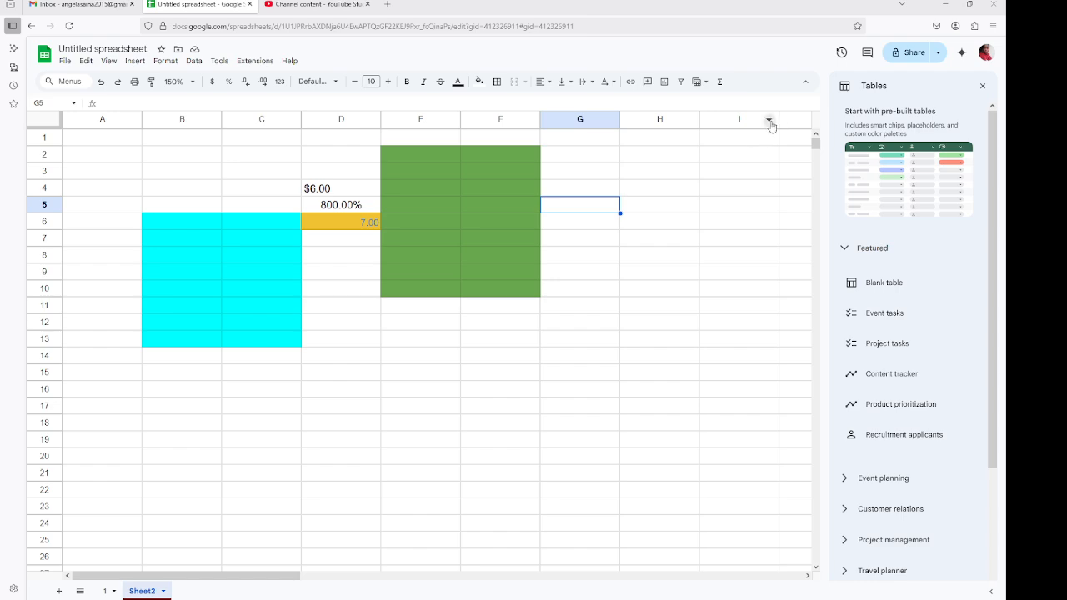
# Step: Examine the column actions for columns I and H and the options for creating group-by and filter views
pyautogui.click(768, 121)
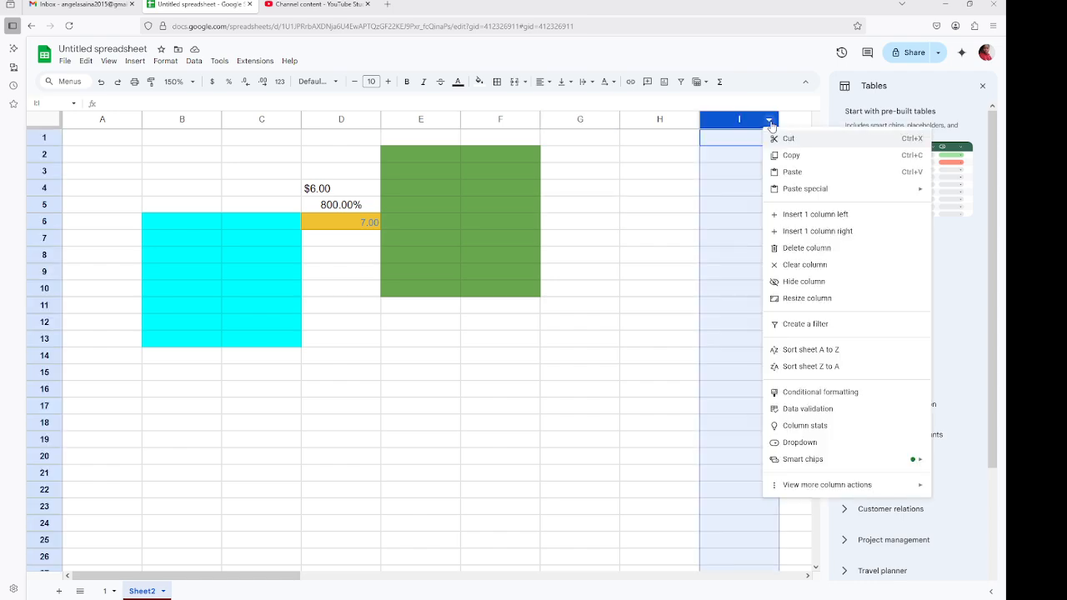
pyautogui.click(662, 164)
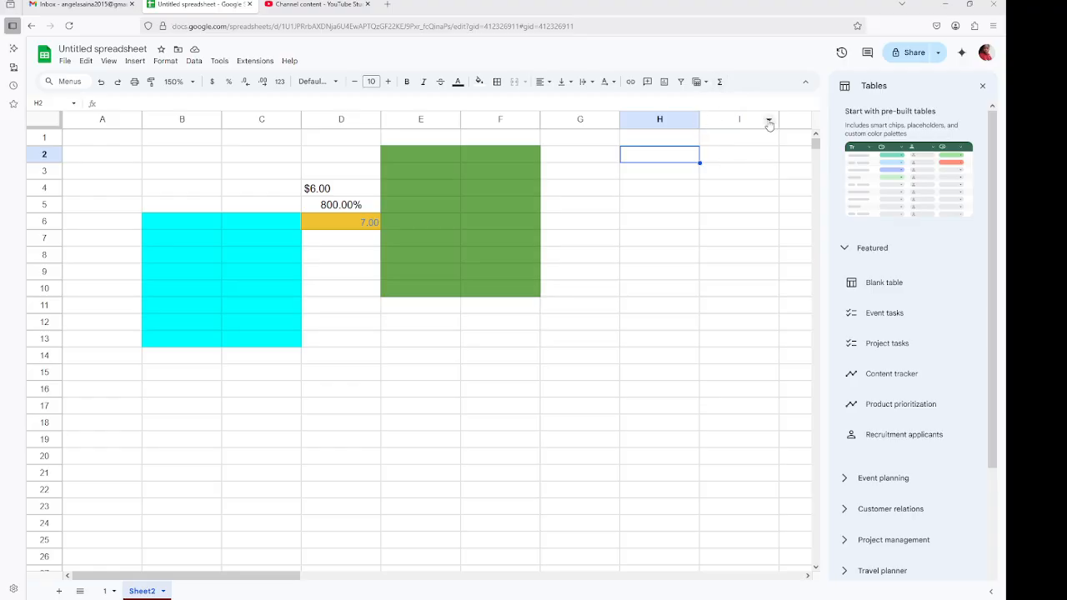
pyautogui.click(691, 124)
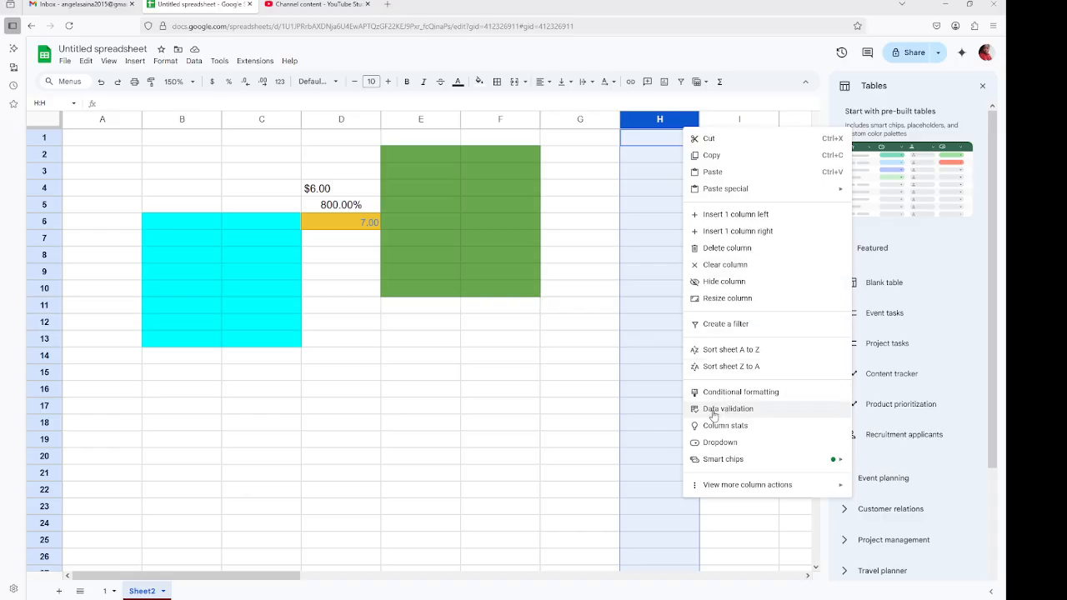
pyautogui.click(659, 289)
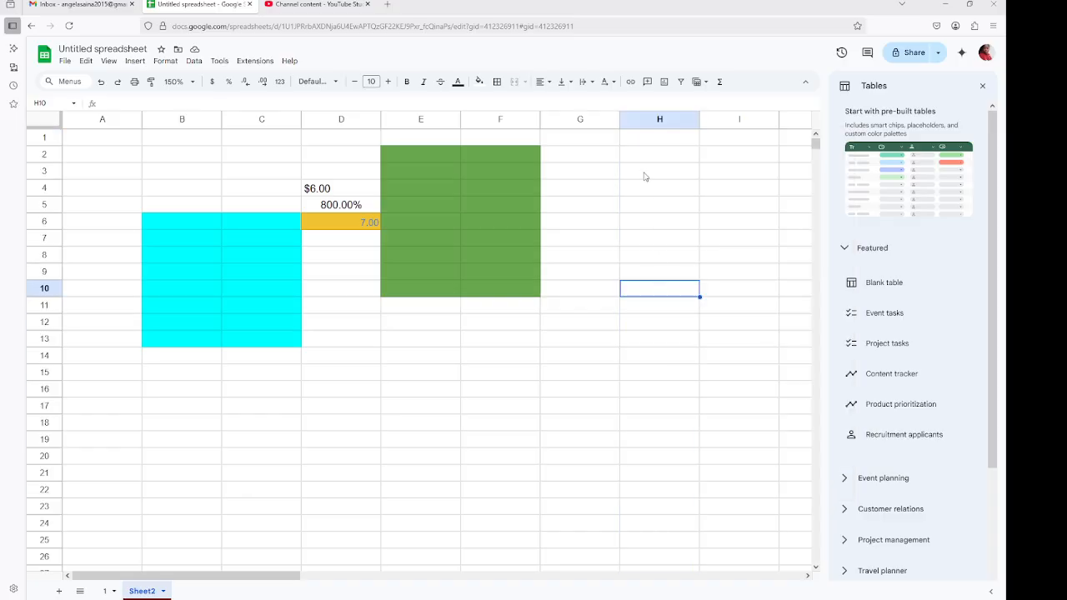
pyautogui.click(689, 121)
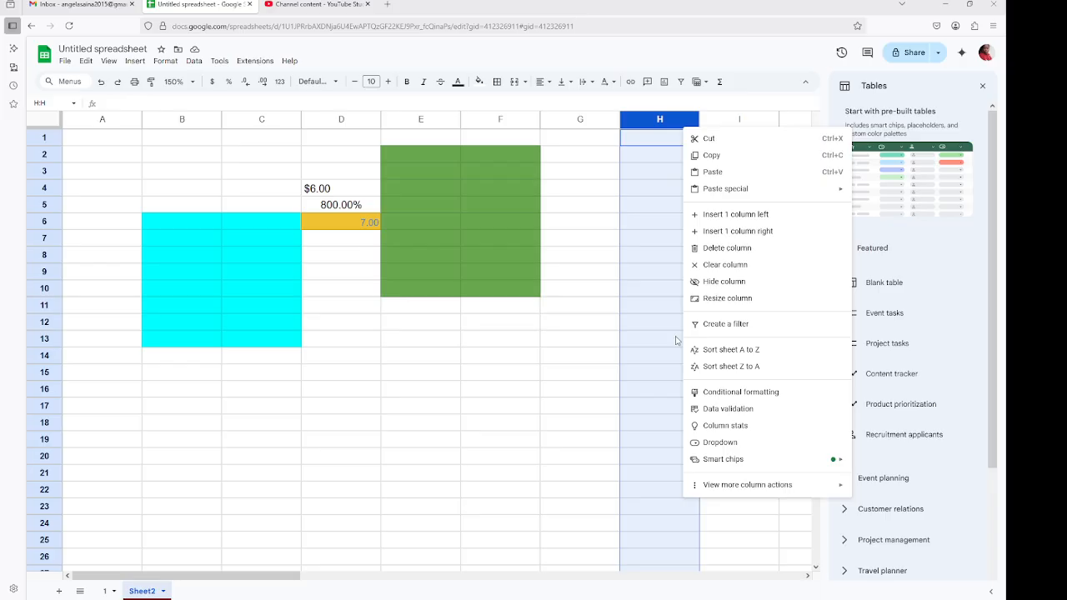
pyautogui.click(616, 304)
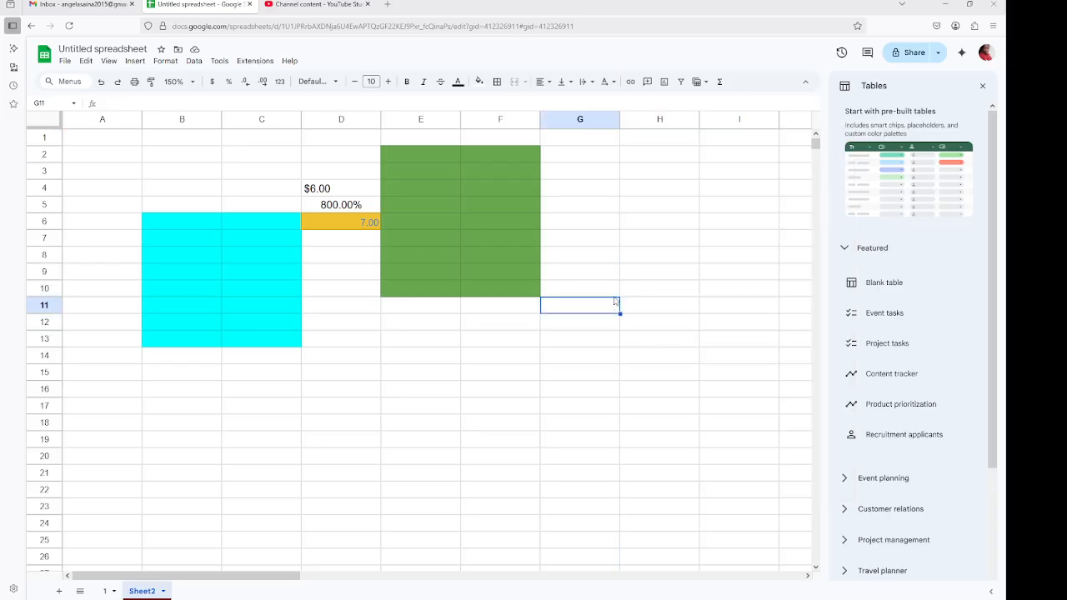
pyautogui.click(701, 81)
pyautogui.moveTo(708, 103)
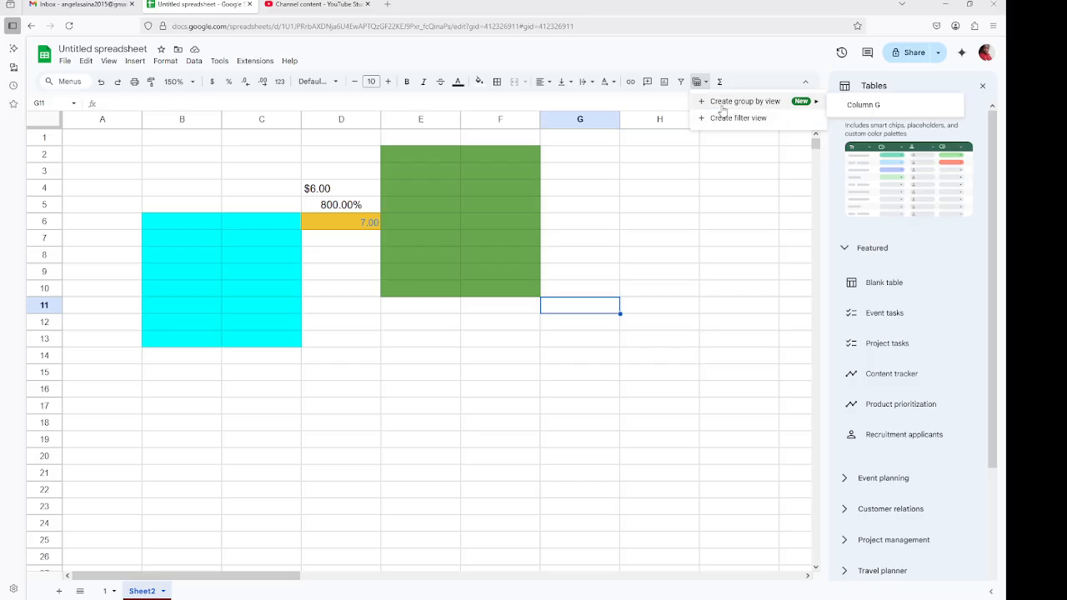
# Step: Create a filter on cell I1 and look through its sort and filter options
pyautogui.click(701, 145)
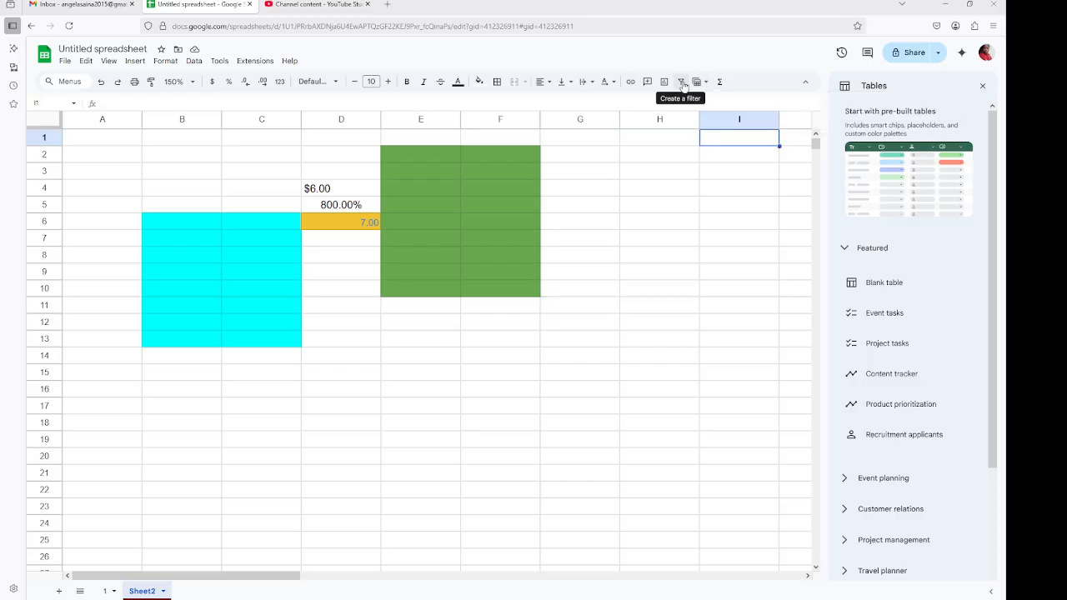
pyautogui.click(682, 83)
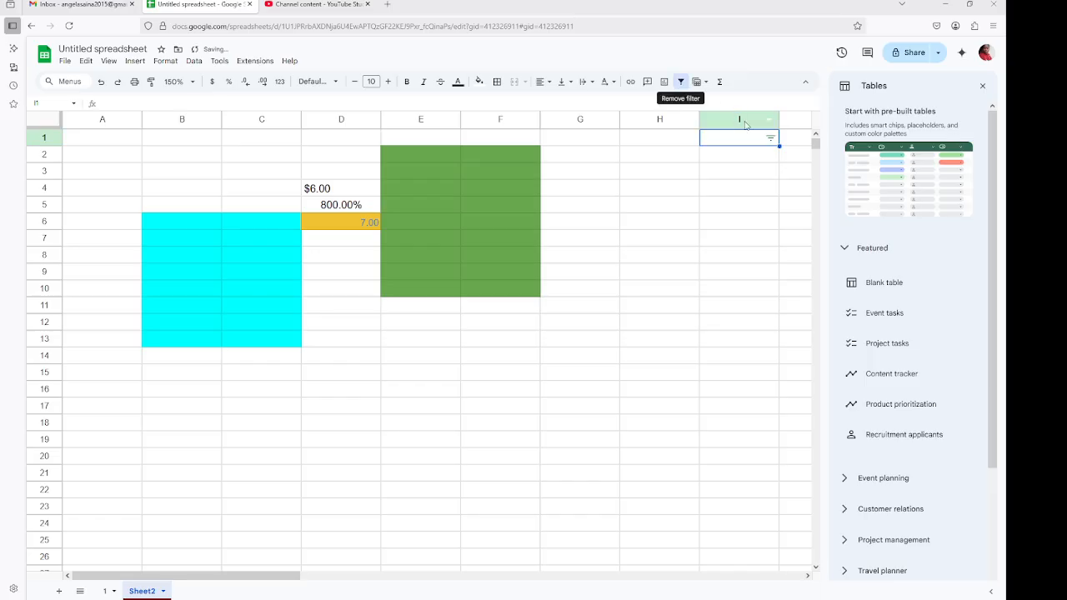
pyautogui.click(774, 140)
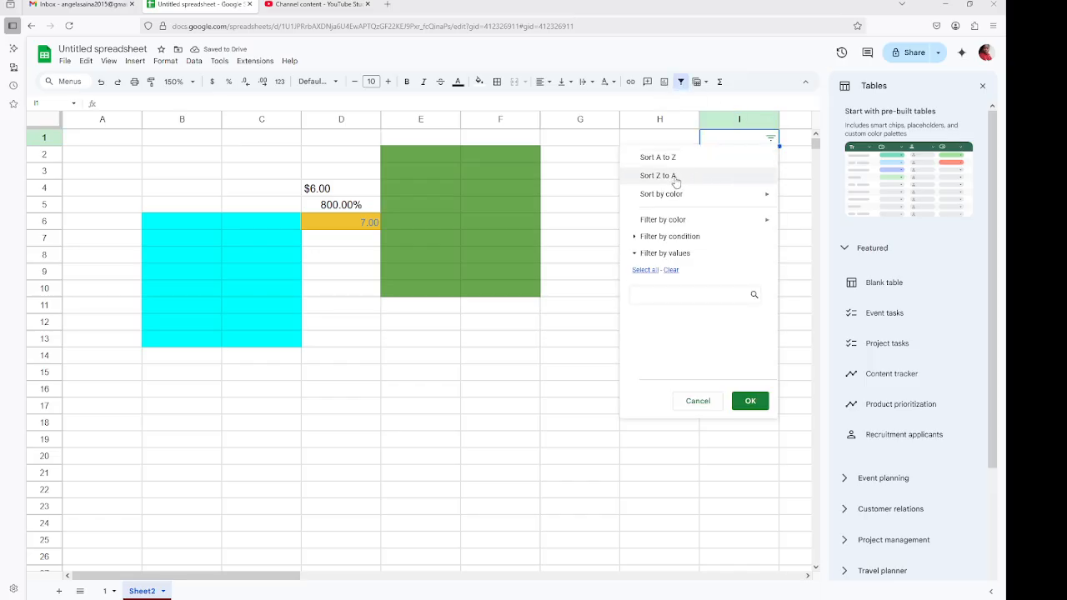
pyautogui.moveTo(678, 199)
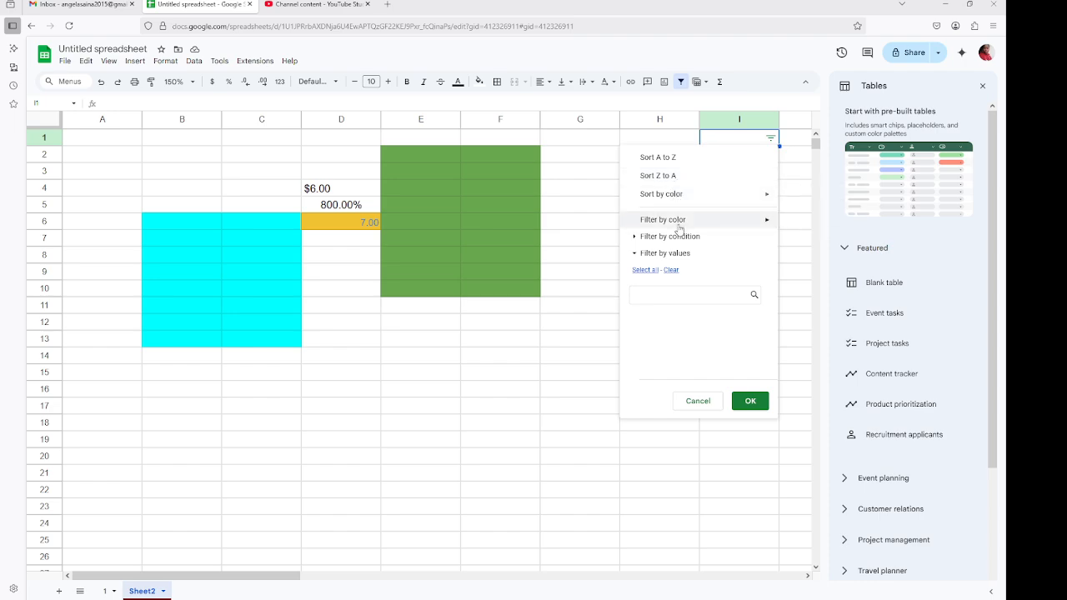
pyautogui.click(599, 210)
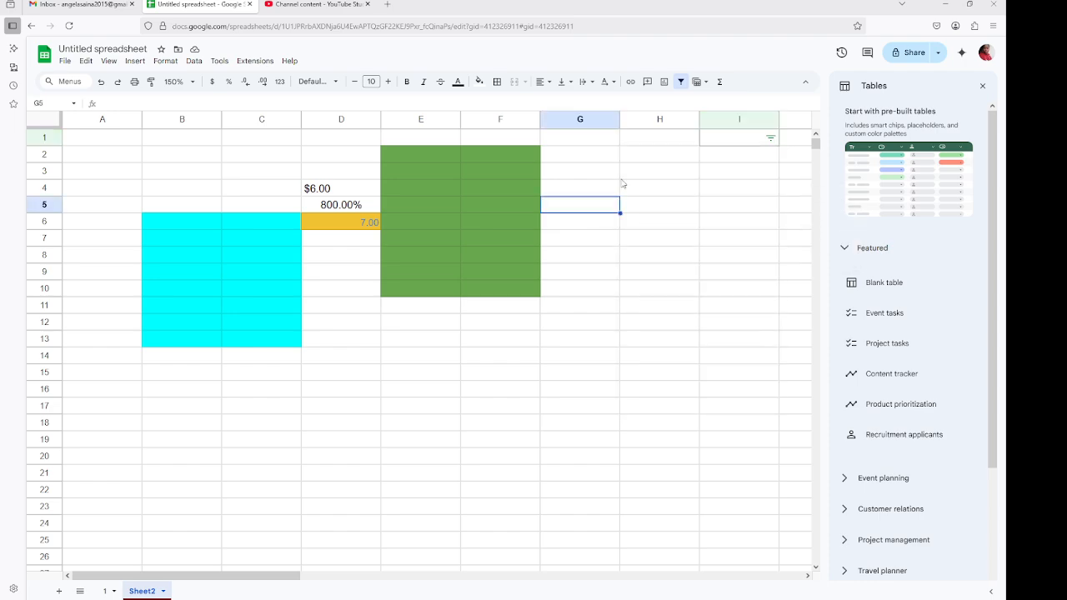
# Step: Insert two empty column charts and start a comment on cell G5, discarding the charts and the comment
pyautogui.click(665, 82)
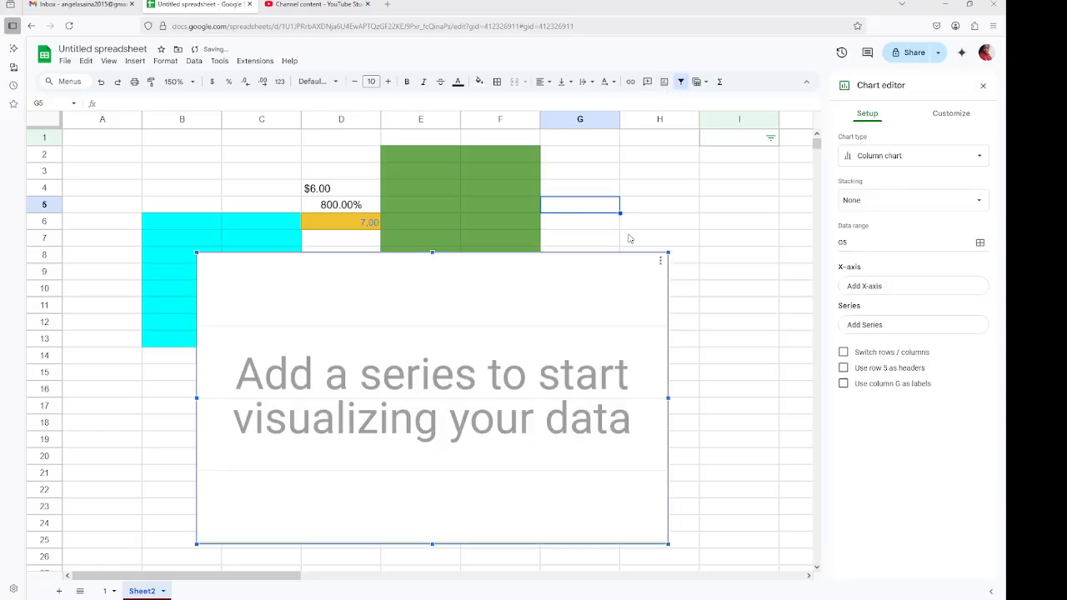
pyautogui.click(664, 81)
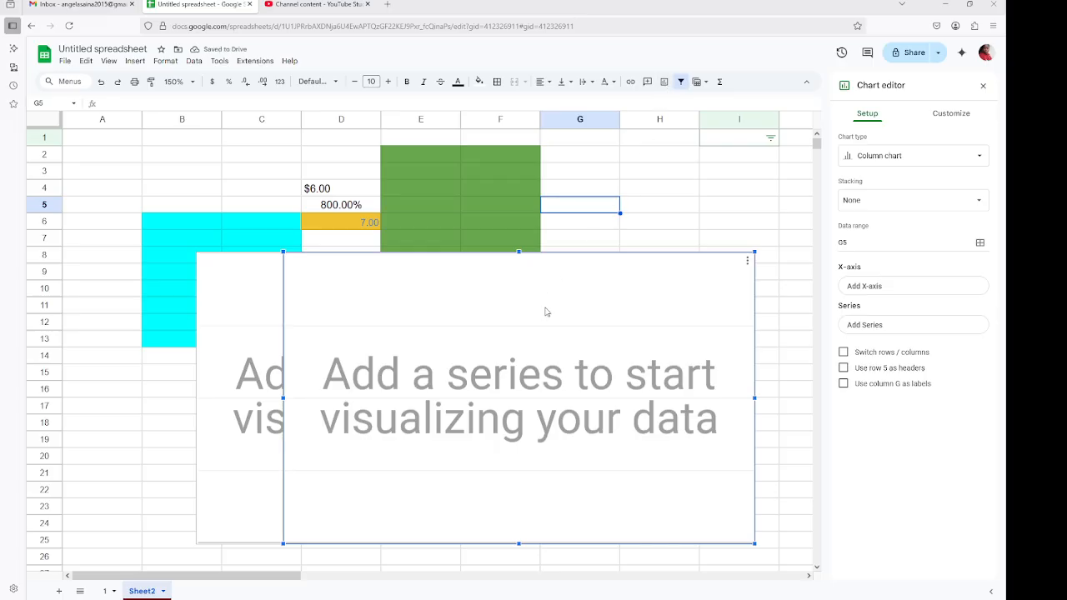
pyautogui.press('Delete')
pyautogui.click(527, 407)
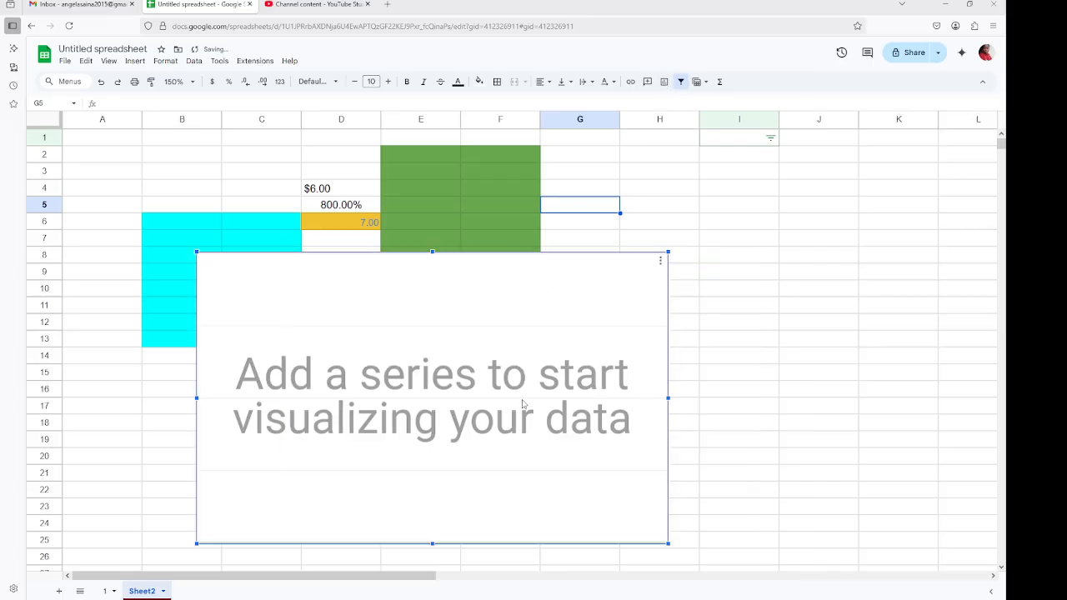
pyautogui.press('Delete')
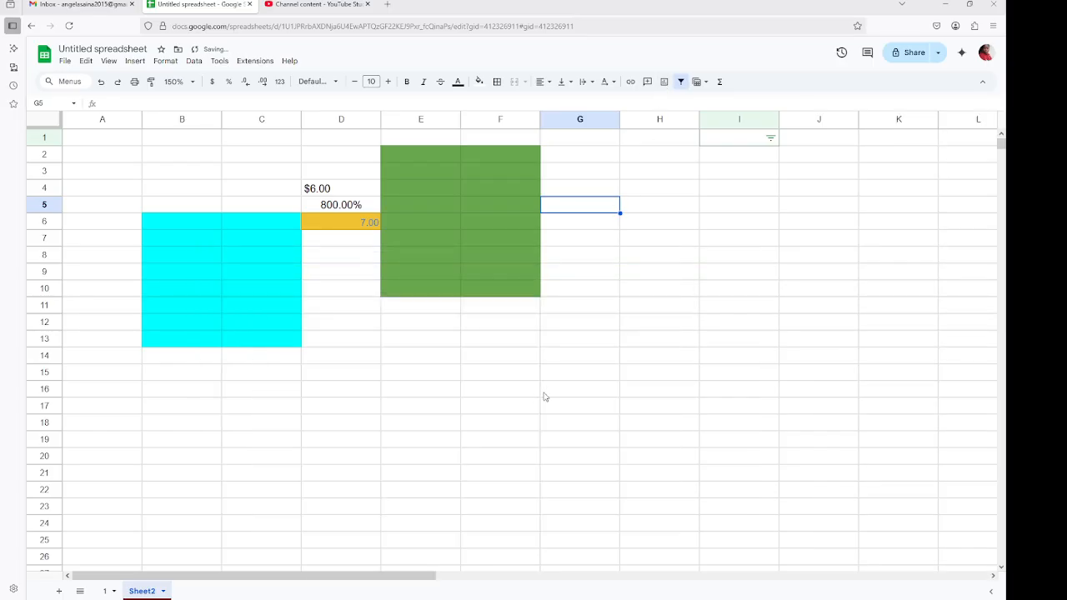
pyautogui.click(647, 82)
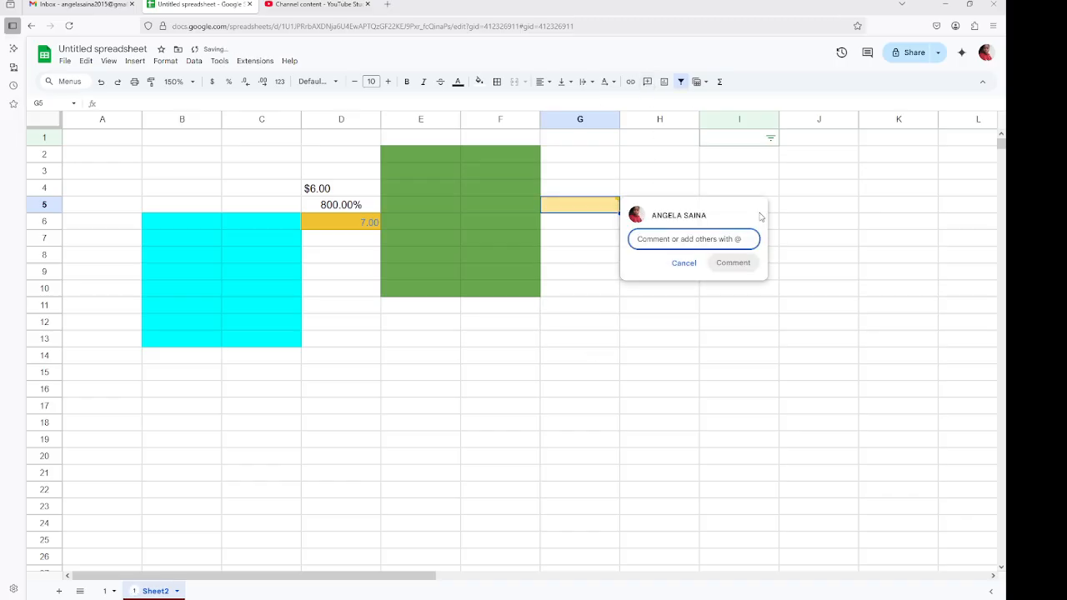
pyautogui.click(684, 263)
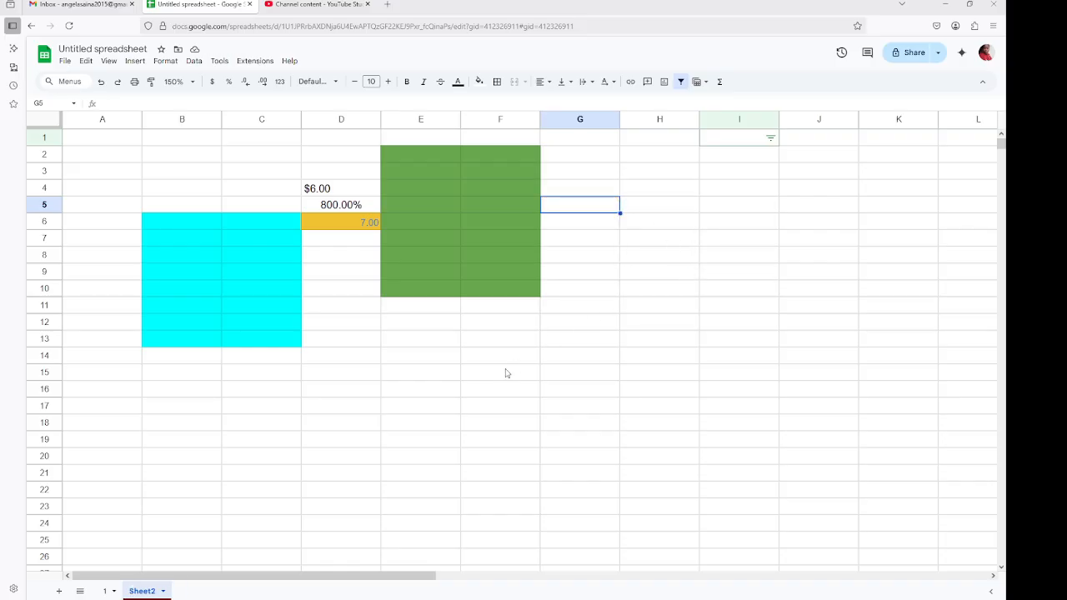
# Step: Start a link in cell G5 with the text "infinity media collection" and copy the address of the YouTube Studio channel content page
pyautogui.click(631, 82)
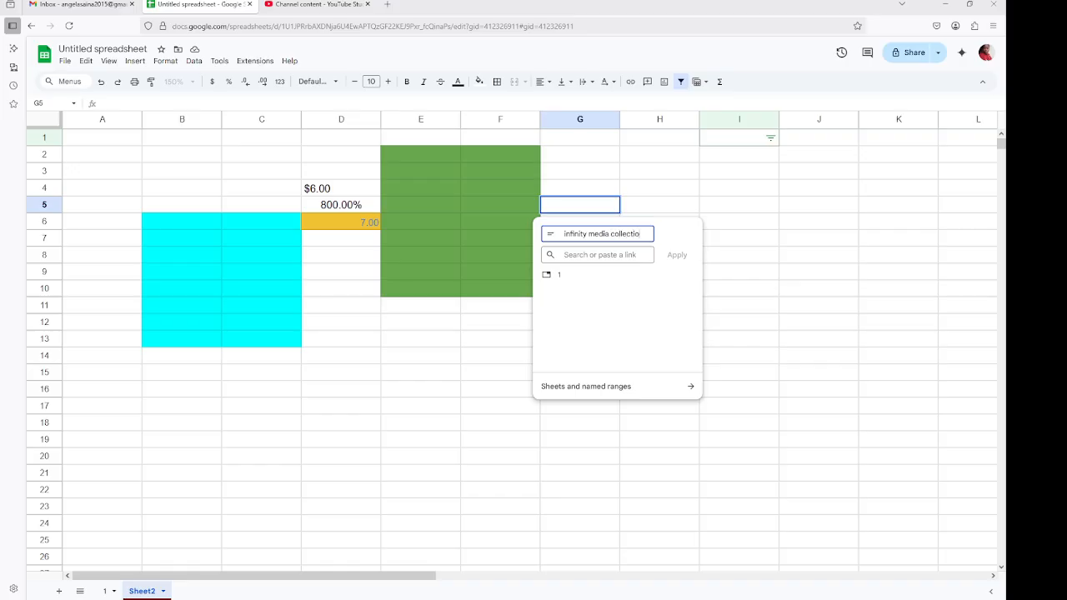
pyautogui.click(604, 254)
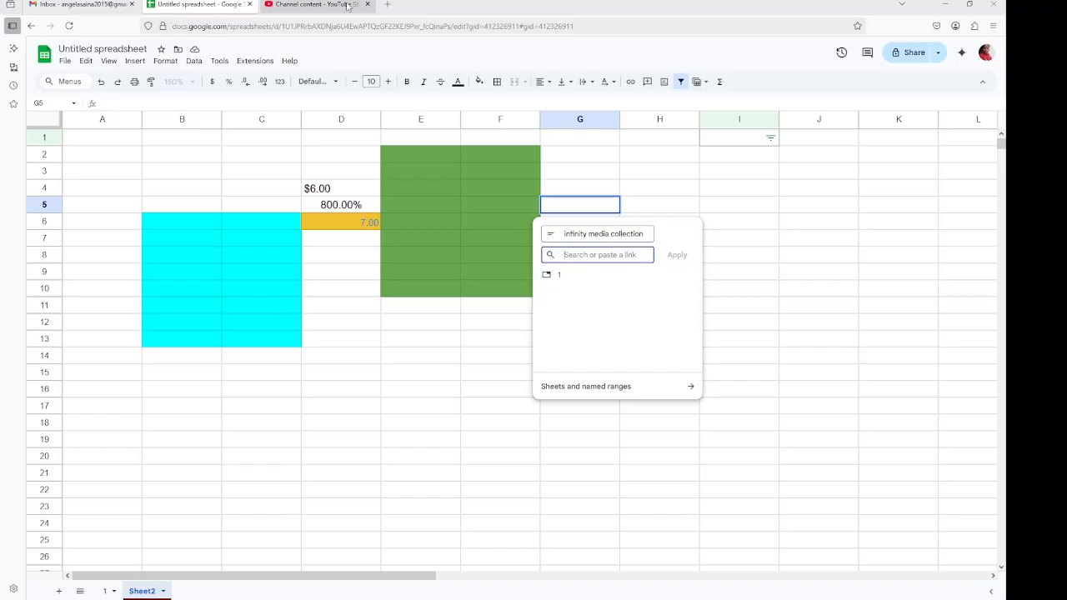
pyautogui.click(316, 4)
pyautogui.click(670, 25)
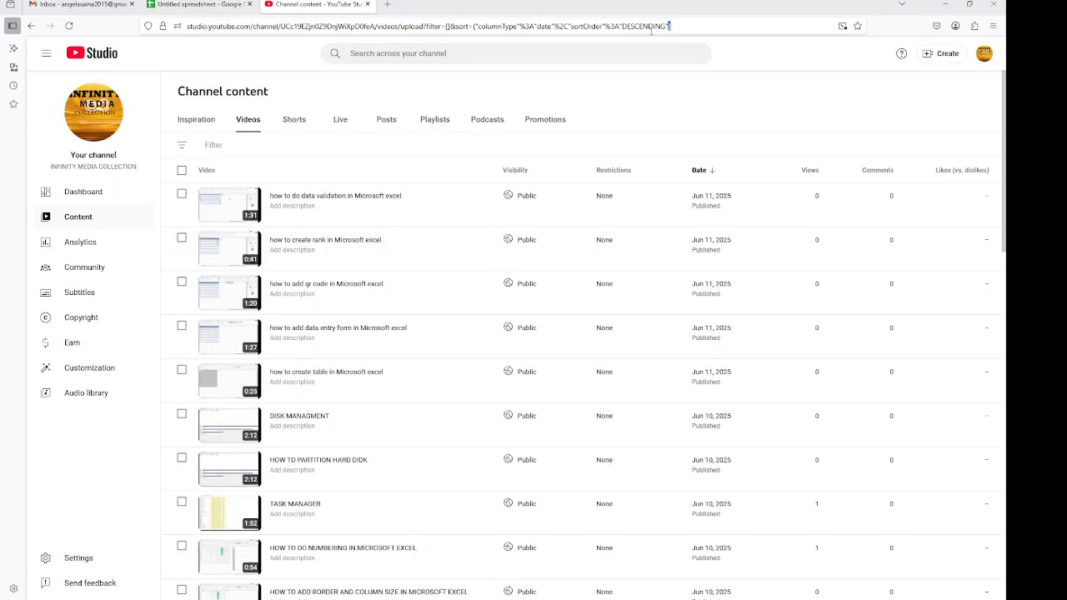
pyautogui.press('Escape')
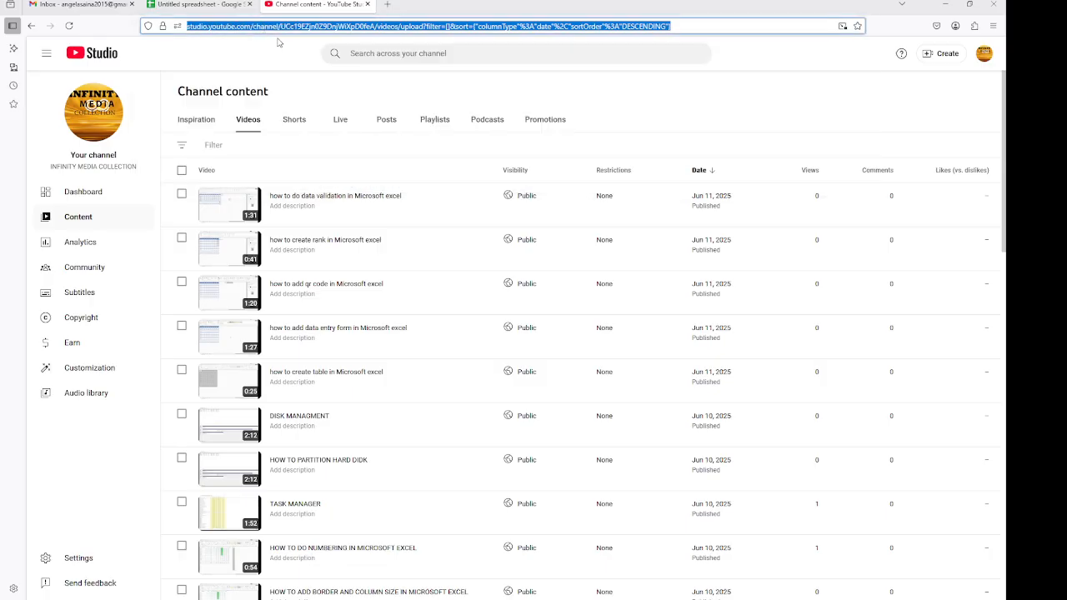
# Step: Return to the spreadsheet and apply the copied channel address as the target of the link in cell G5
pyautogui.click(198, 5)
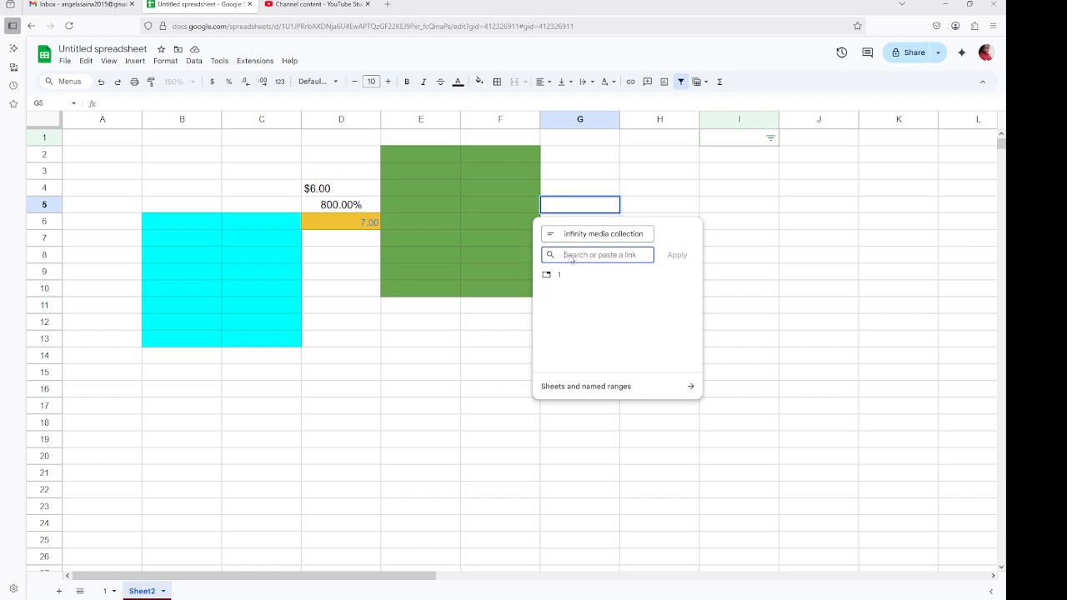
pyautogui.hotkey('ctrl', 'v')
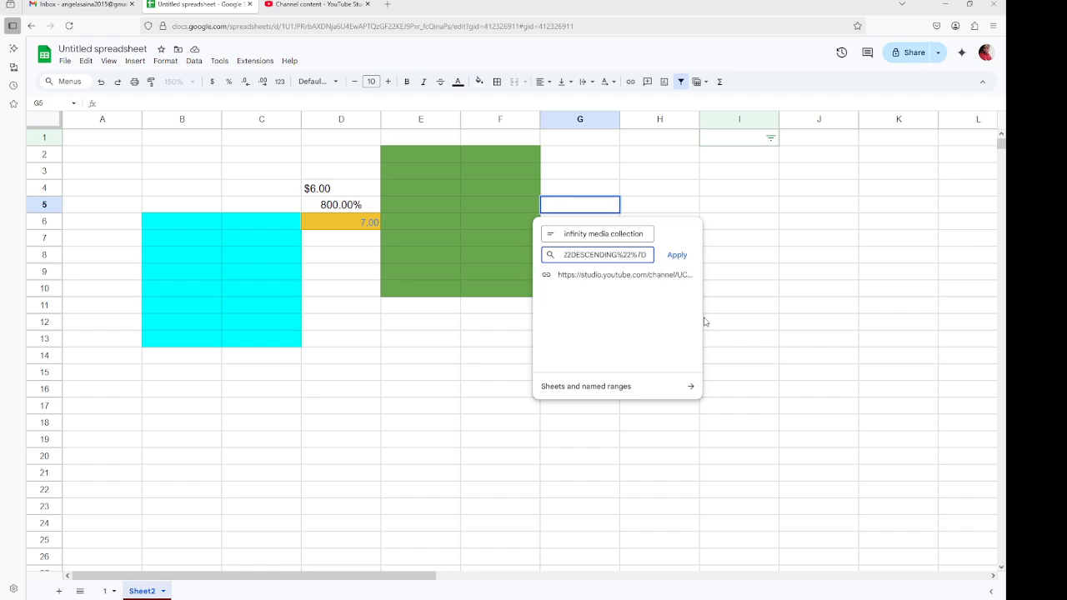
pyautogui.click(677, 254)
pyautogui.click(712, 270)
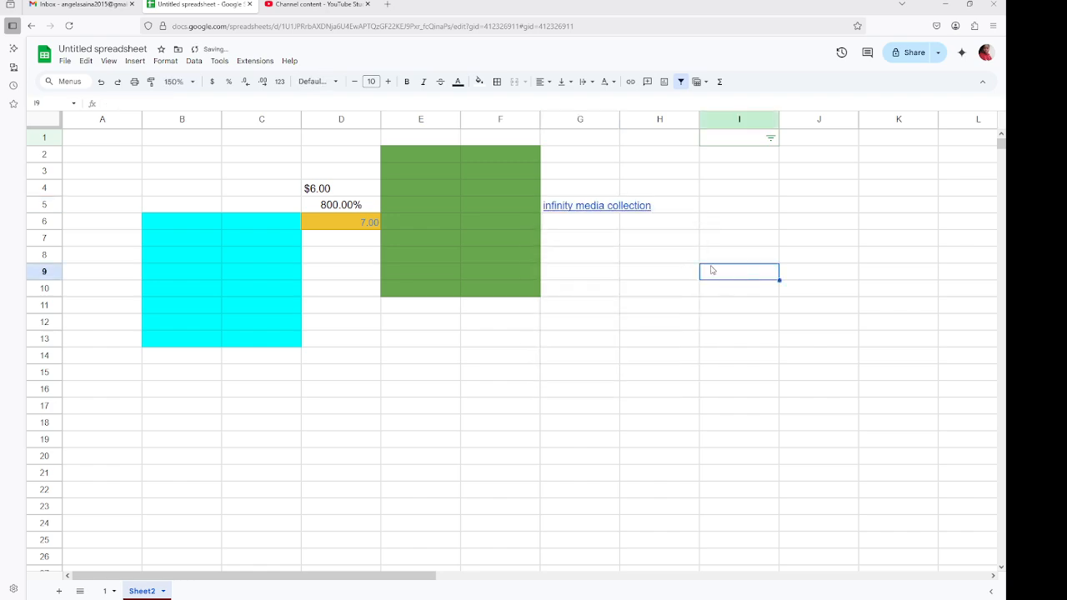
# Step: Open the "infinity media collection" link in cell G5 to test it and return to the spreadsheet
pyautogui.click(606, 206)
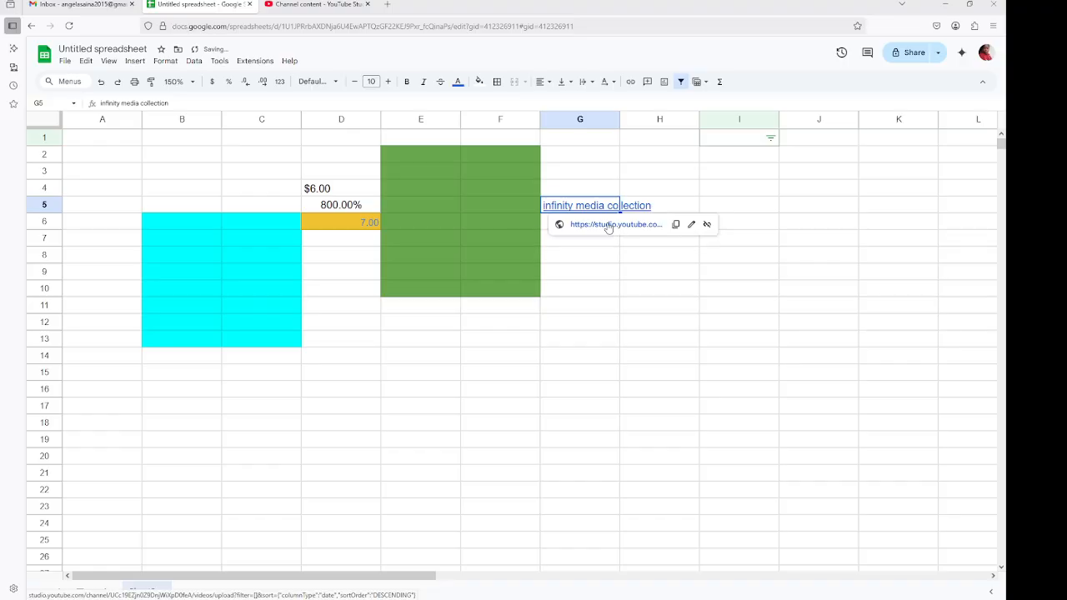
pyautogui.click(610, 225)
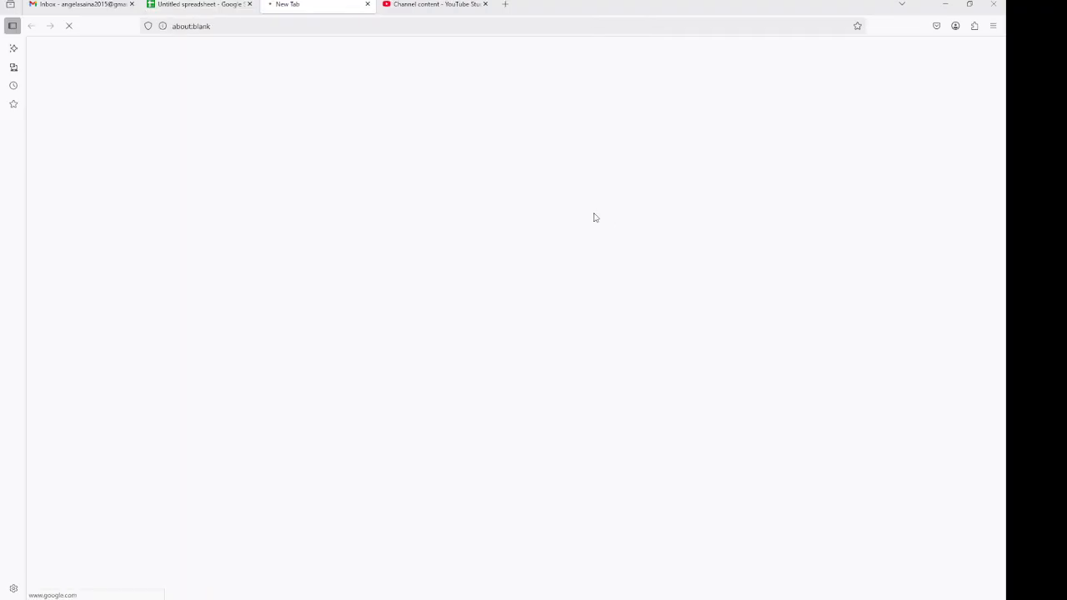
pyautogui.click(214, 6)
pyautogui.click(641, 318)
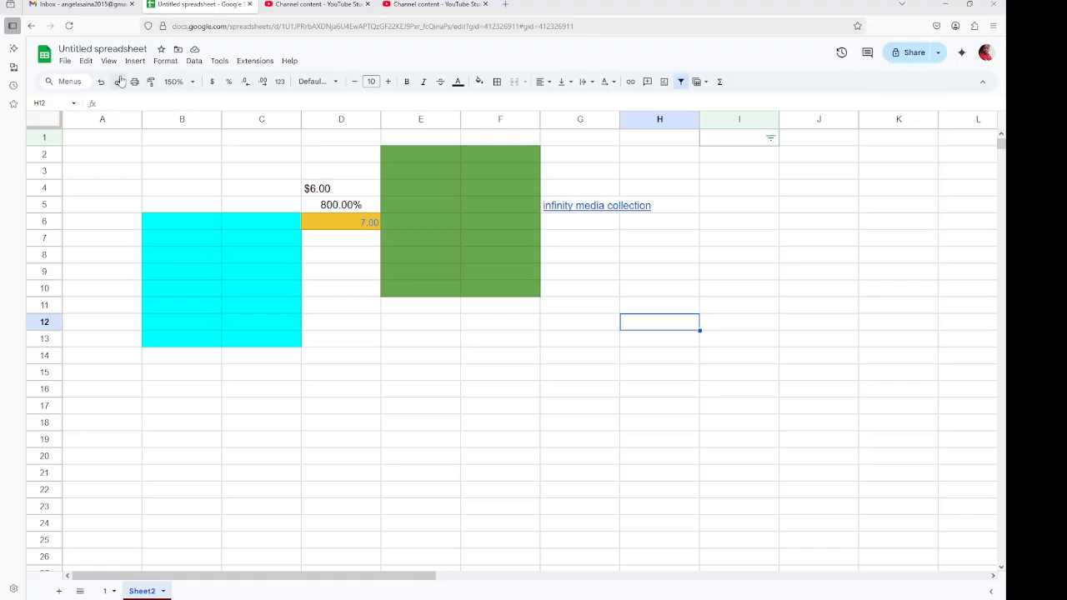
# Step: Examine the available file, editing and view commands, including the sharing options and the show options for gridlines and formulas
pyautogui.click(65, 63)
pyautogui.moveTo(88, 159)
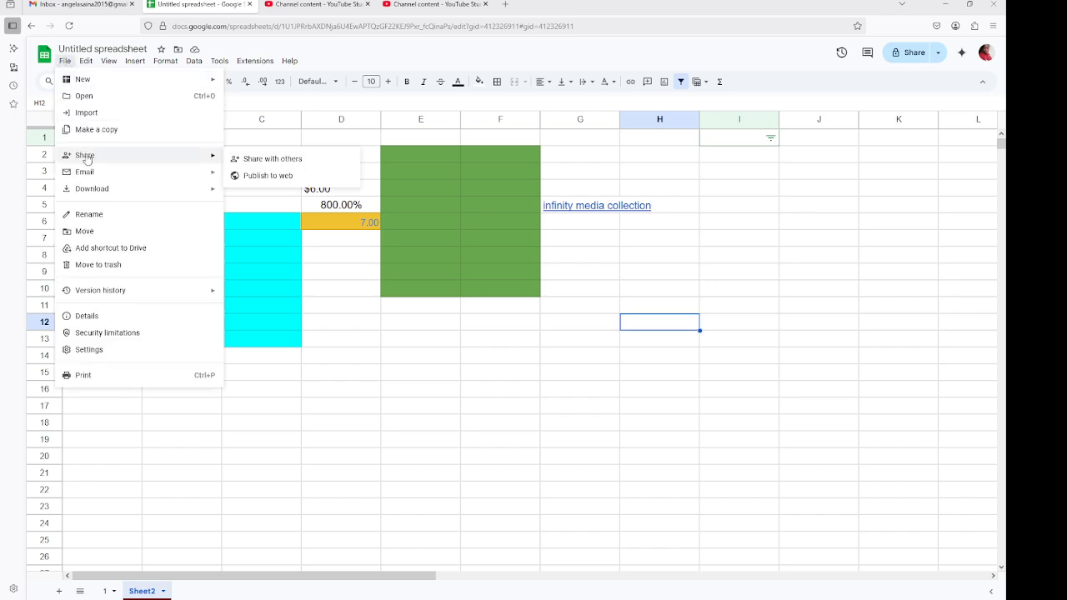
pyautogui.click(357, 259)
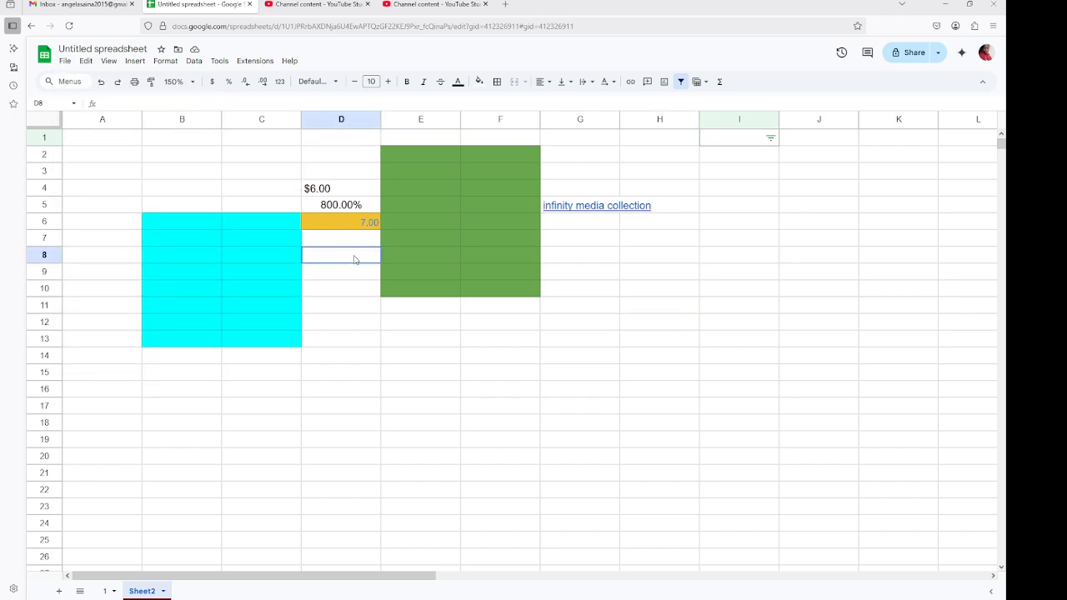
pyautogui.click(83, 62)
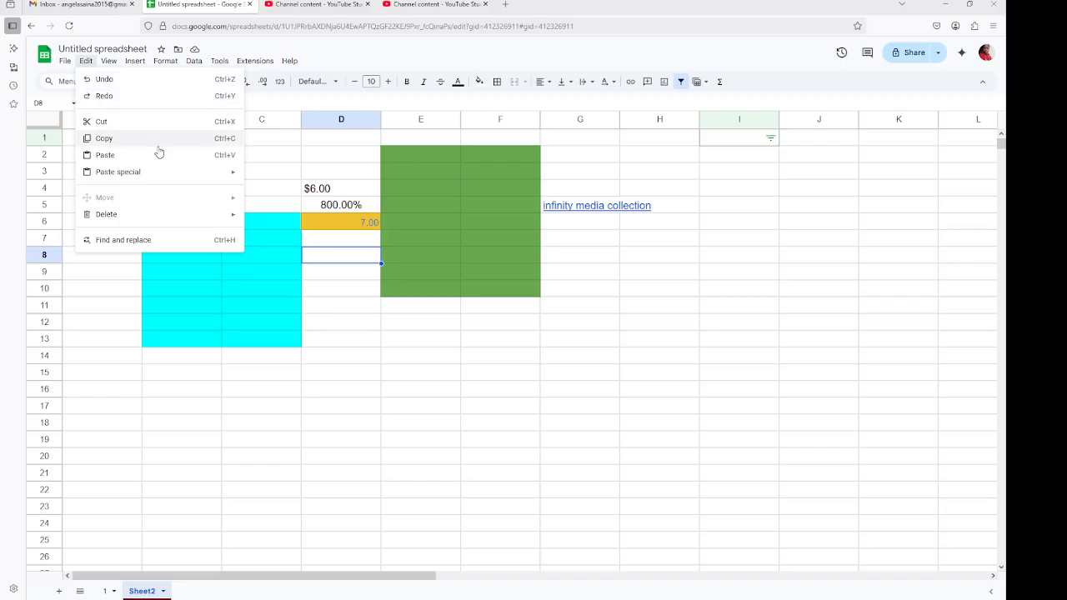
pyautogui.click(331, 144)
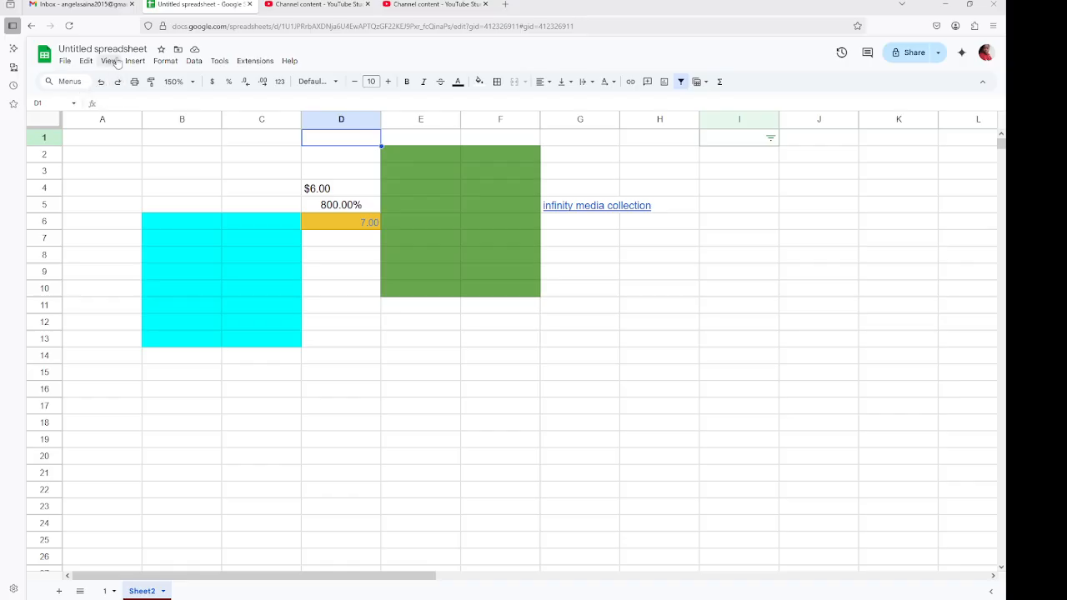
pyautogui.click(86, 61)
pyautogui.click(287, 127)
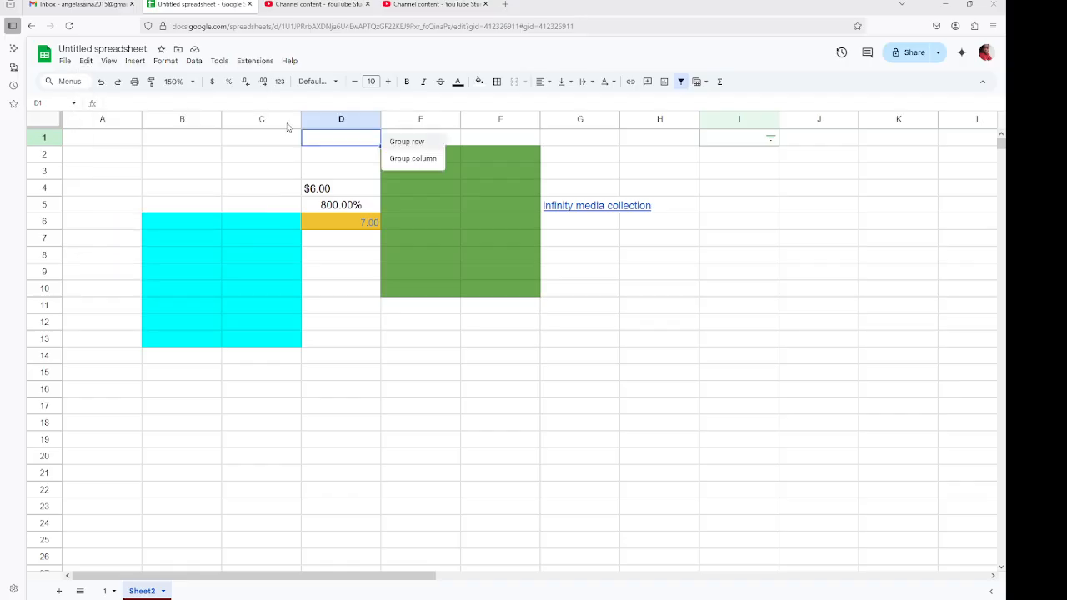
pyautogui.click(108, 63)
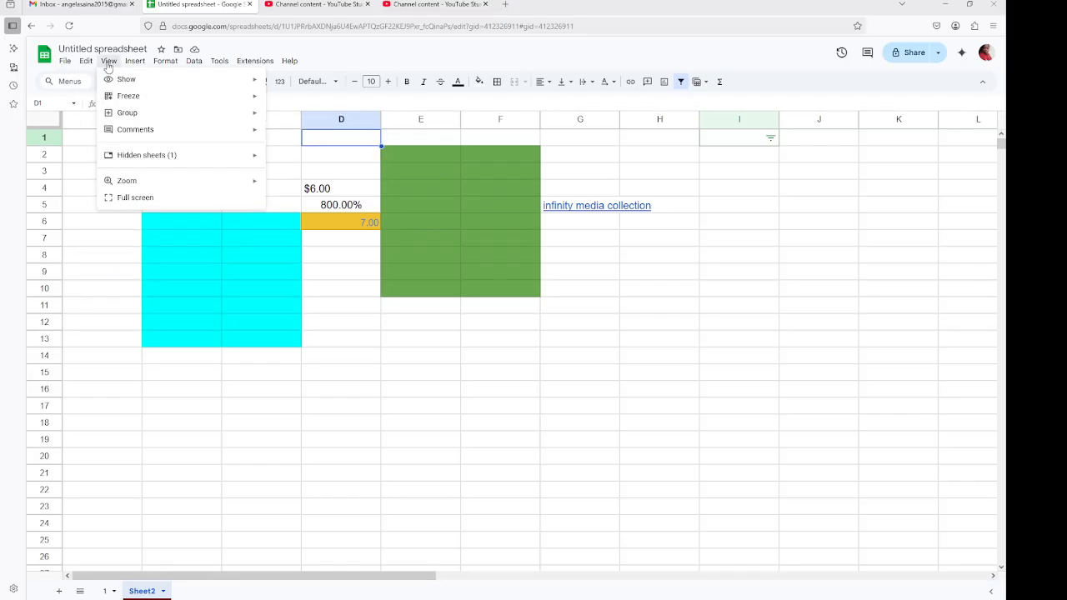
pyautogui.moveTo(121, 84)
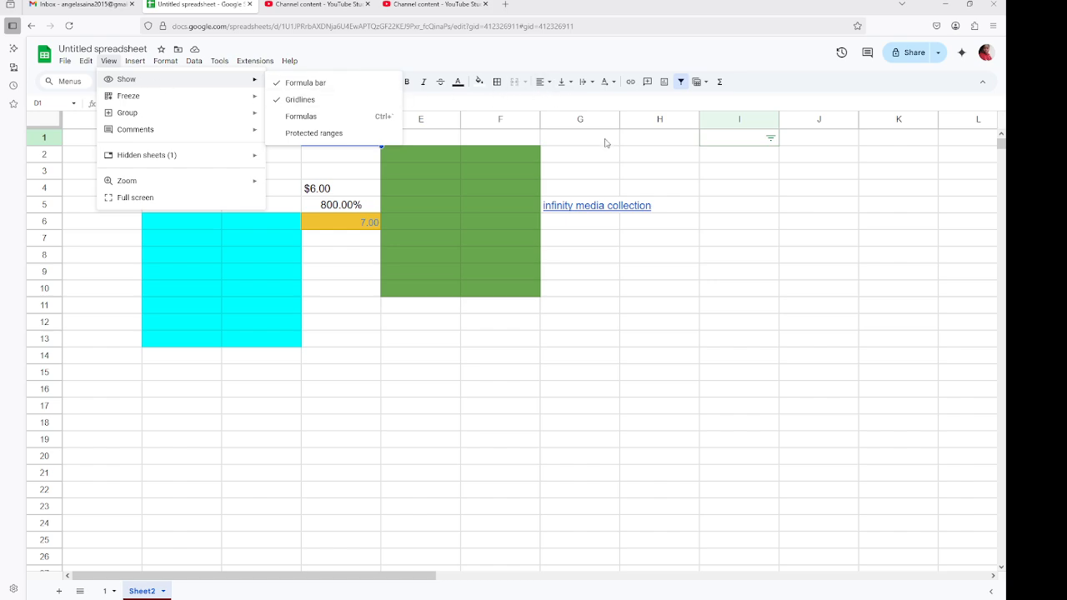
pyautogui.click(742, 276)
# Step: Examine the available insert, format, extension and data commands, and the actions offered for column F
pyautogui.click(135, 61)
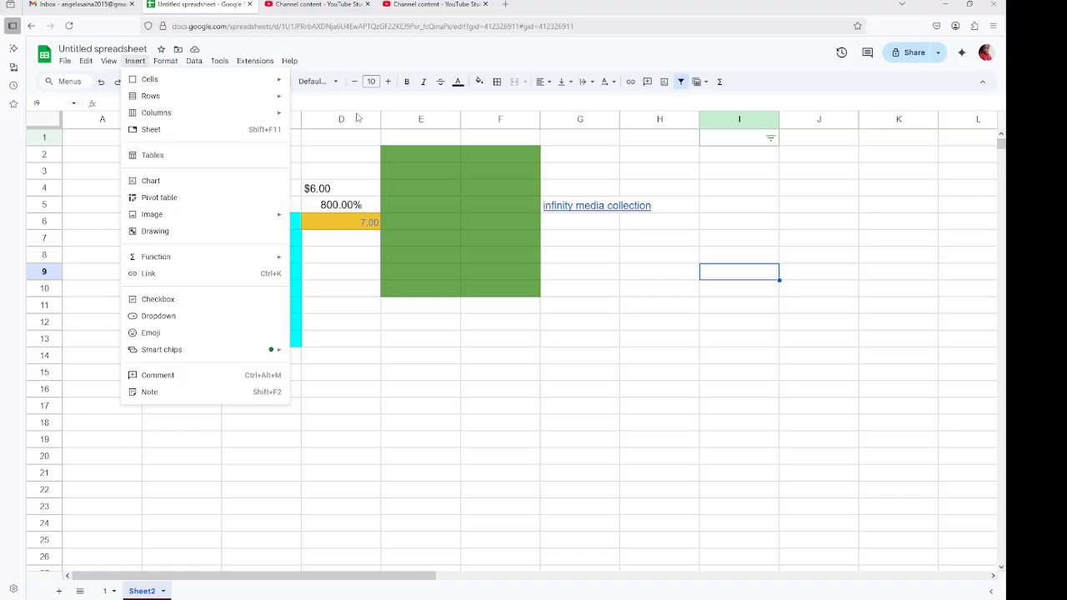
pyautogui.click(338, 158)
pyautogui.click(165, 61)
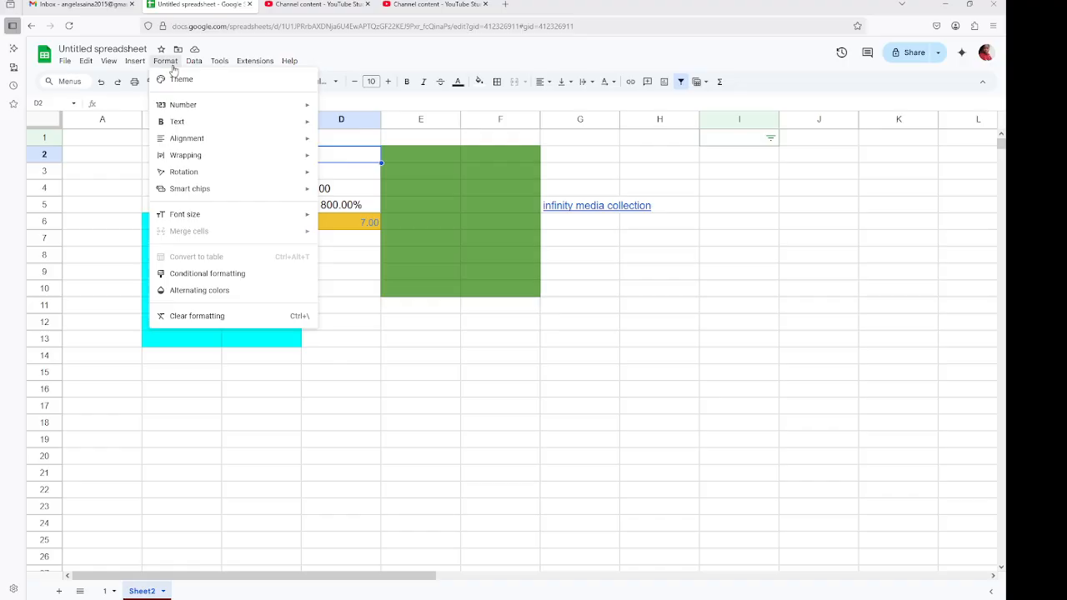
pyautogui.moveTo(254, 61)
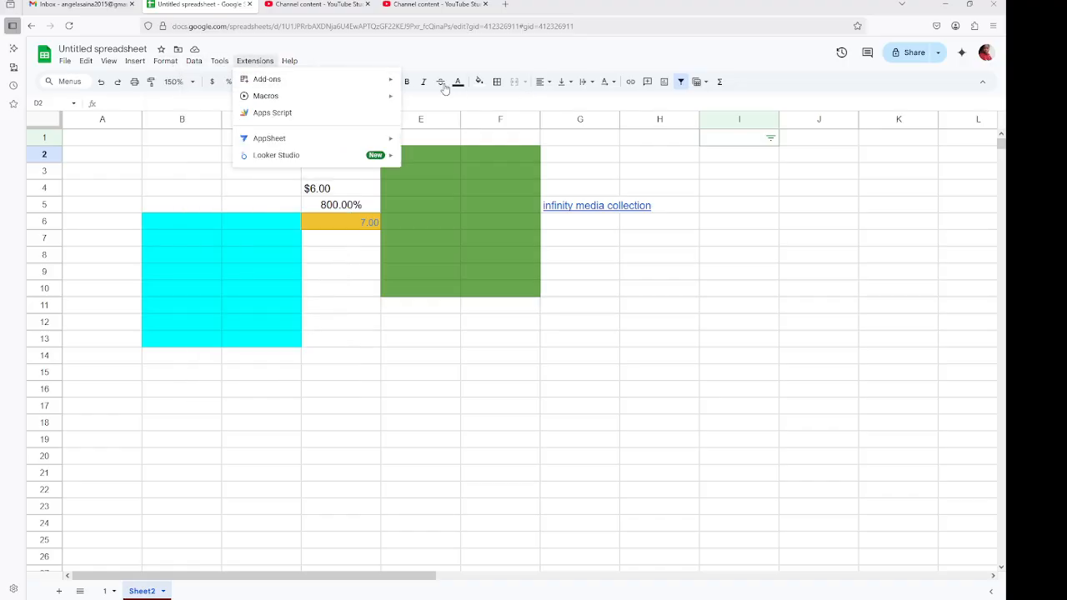
pyautogui.moveTo(205, 69)
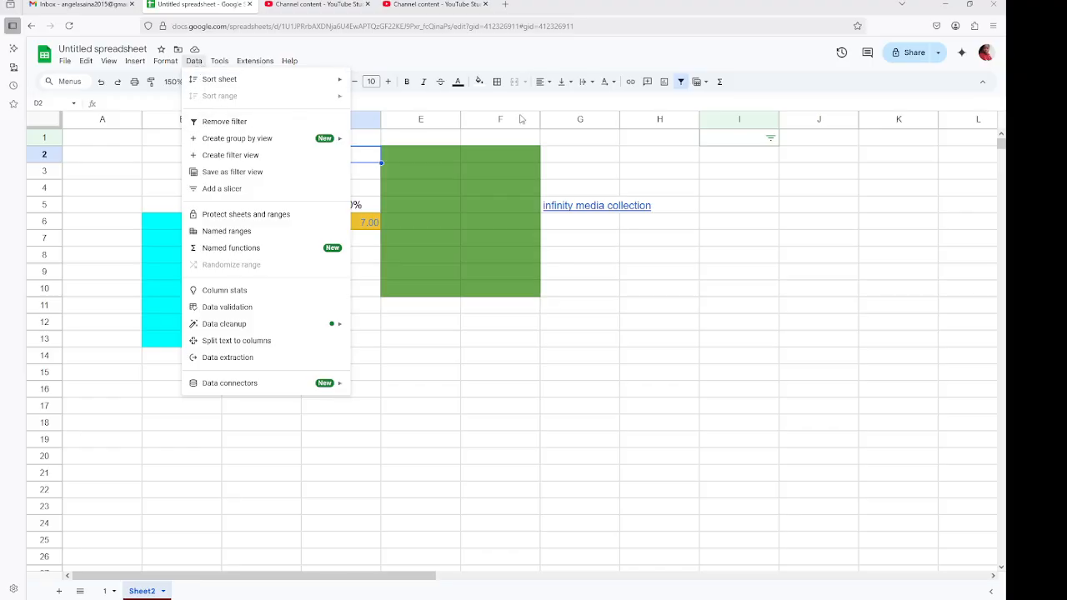
pyautogui.click(560, 155)
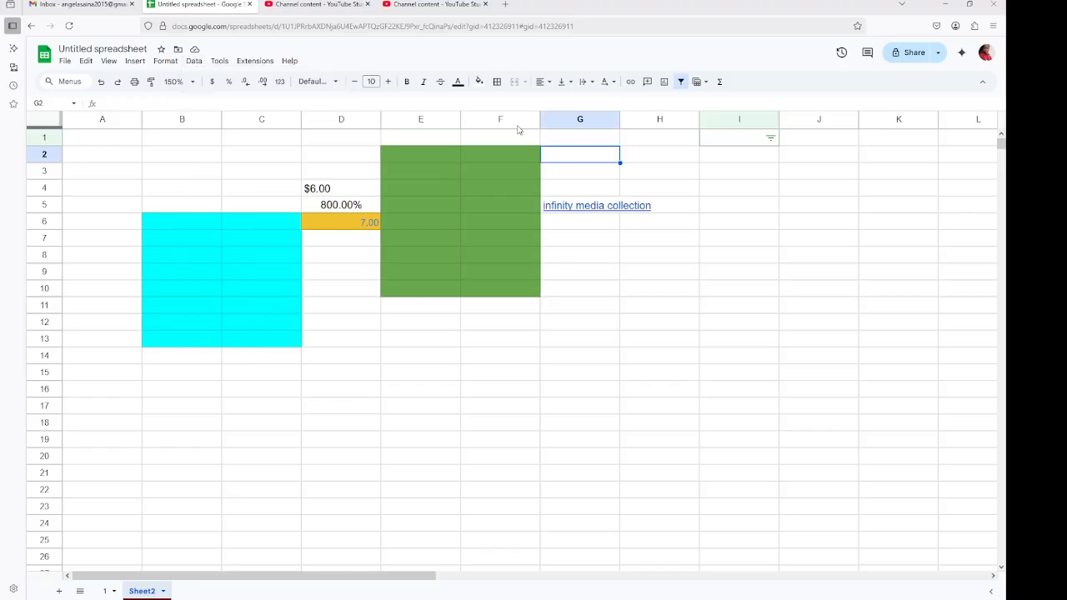
pyautogui.click(532, 121)
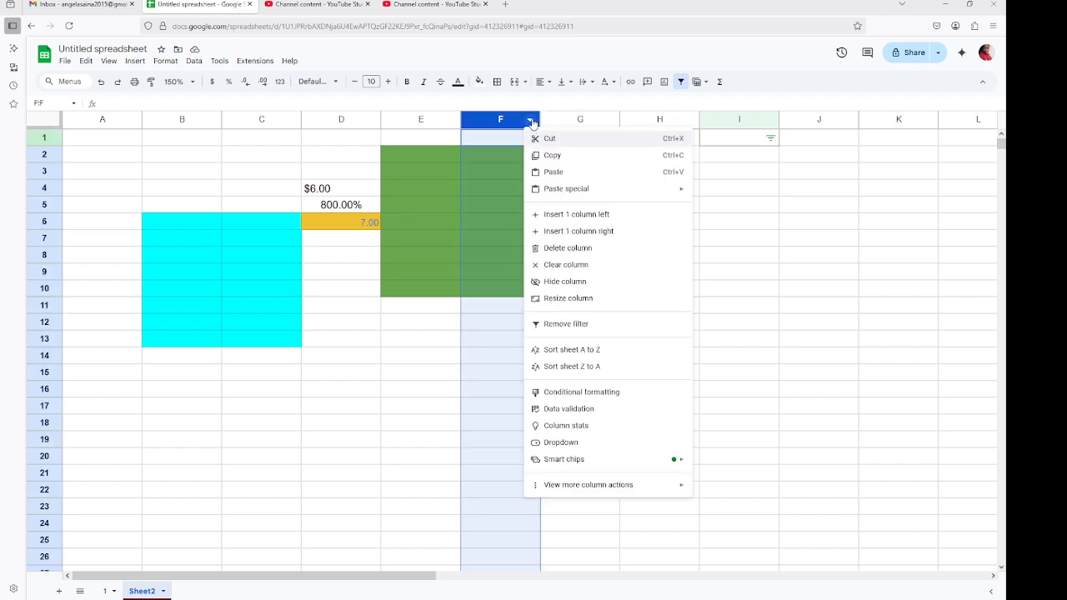
pyautogui.click(750, 308)
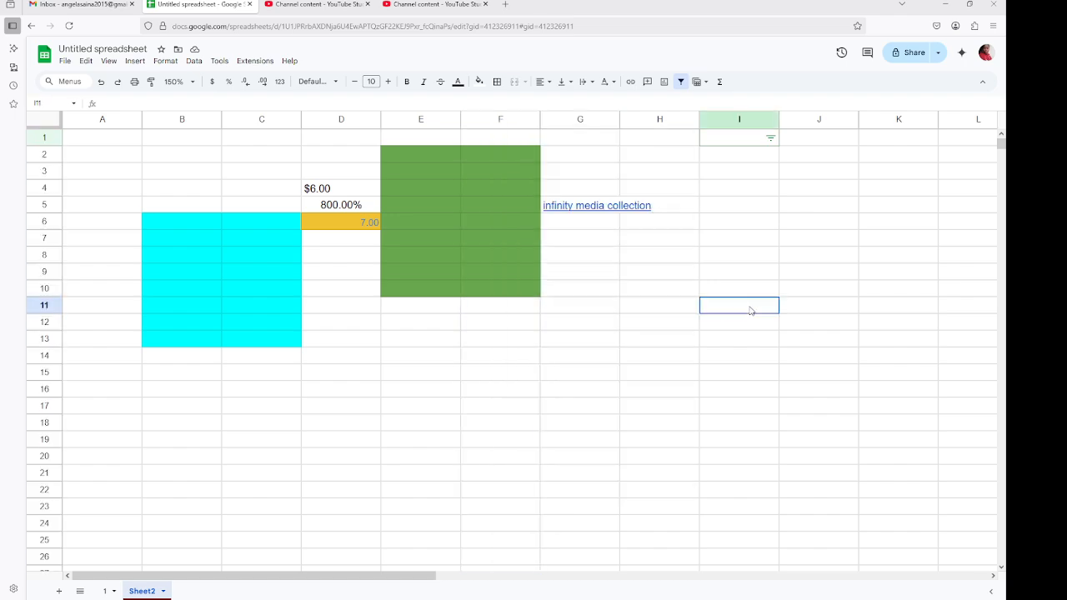
# Step: Remove the filter from cell I1 and create a filter on cell I11 instead
pyautogui.click(682, 82)
pyautogui.click(681, 82)
pyautogui.click(681, 82)
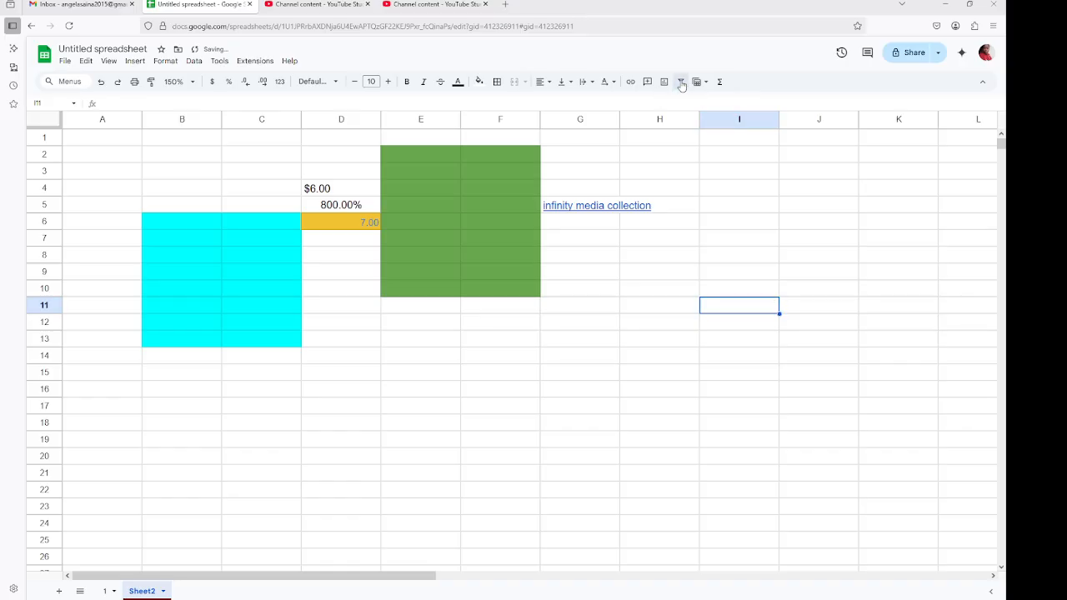
pyautogui.click(679, 81)
pyautogui.click(771, 306)
pyautogui.click(513, 324)
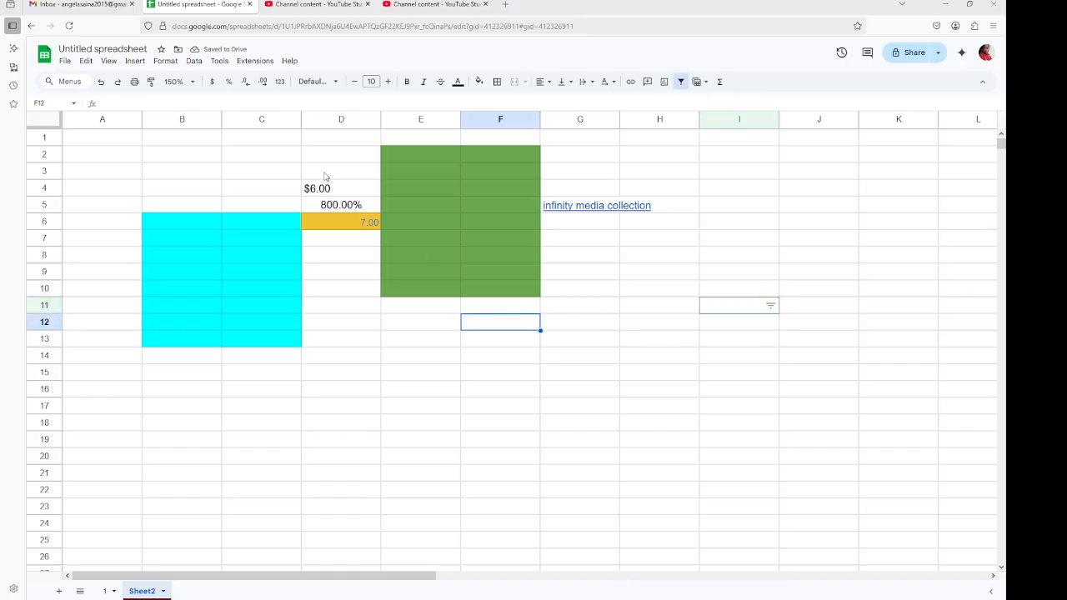
# Step: Examine the spelling, notification and accessibility tools and the available extensions such as add-ons and macros
pyautogui.click(218, 62)
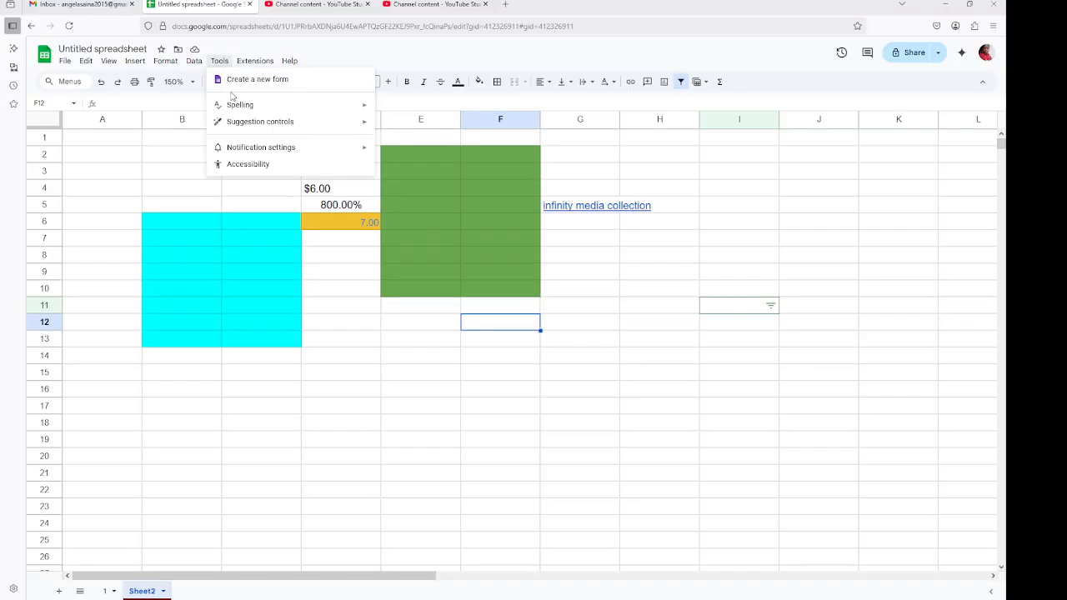
pyautogui.click(346, 252)
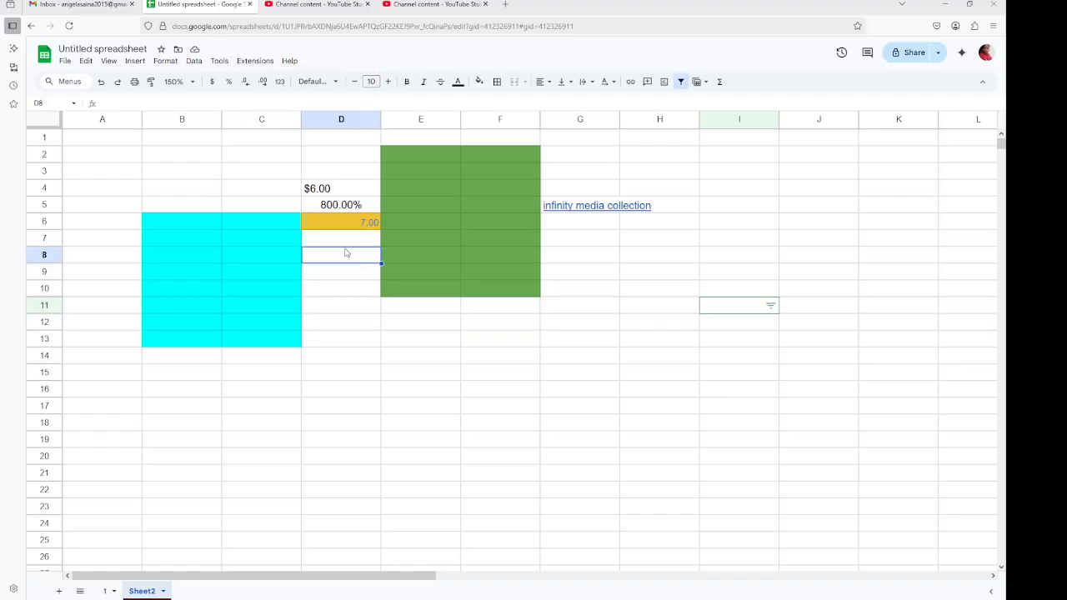
pyautogui.click(260, 65)
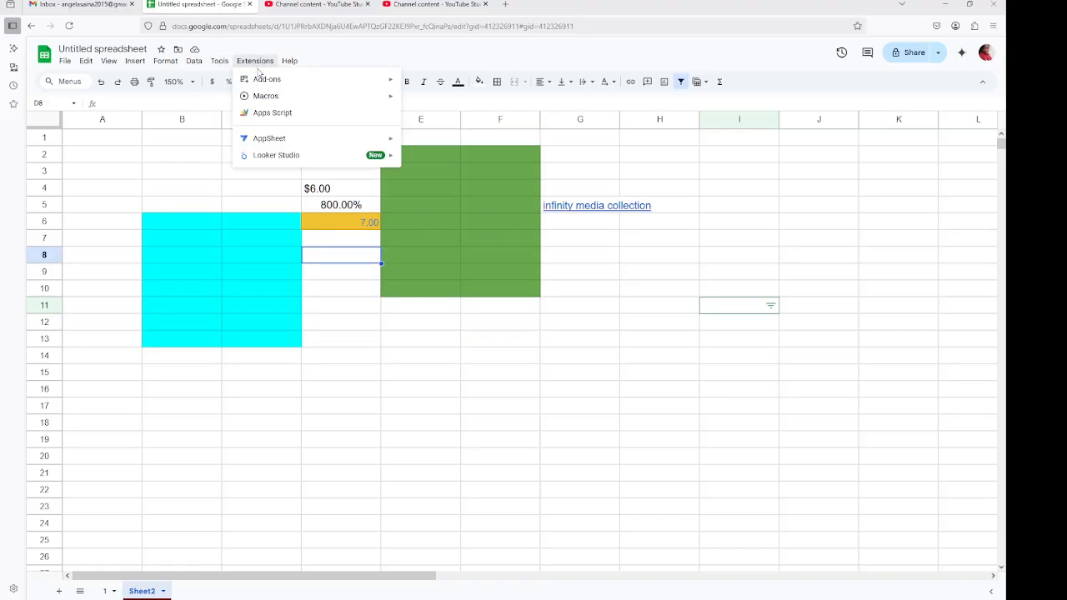
pyautogui.moveTo(281, 96)
pyautogui.press('Escape')
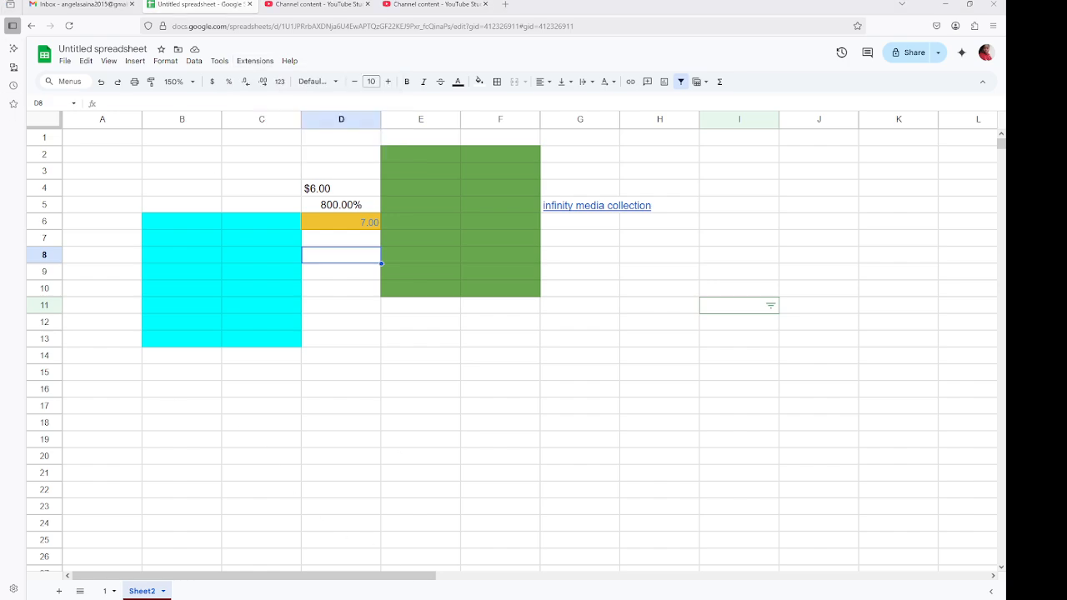